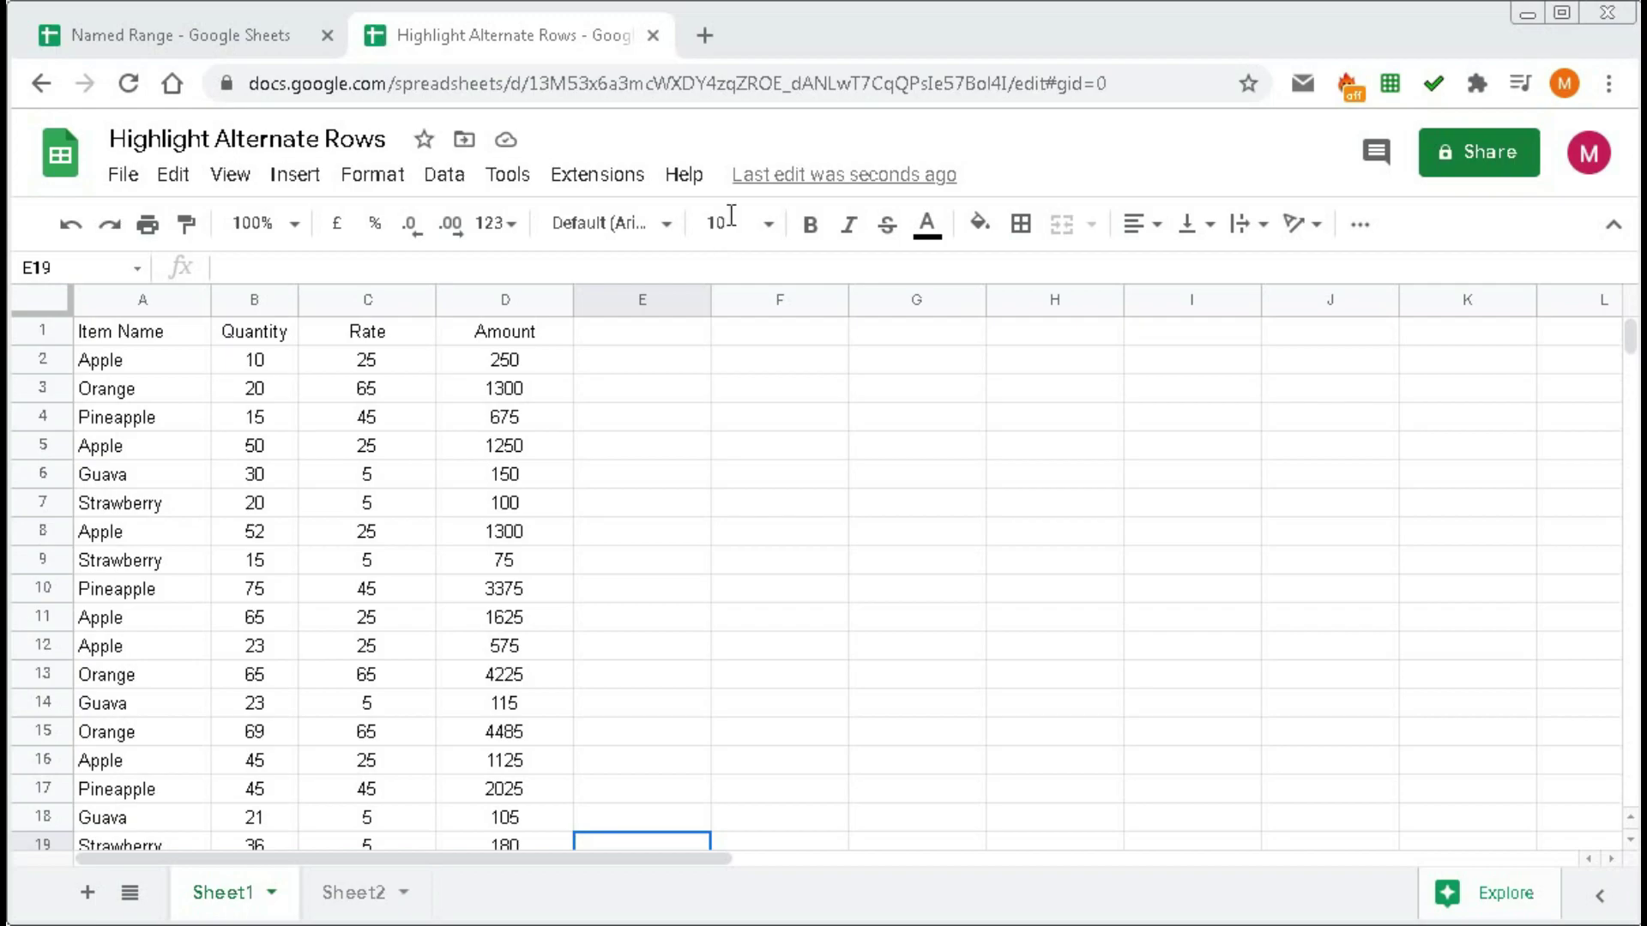
- Select the fruit table A1:D20, from the Item Name header through the Total row
{"action": "left_click", "coordinate": [373, 174]}
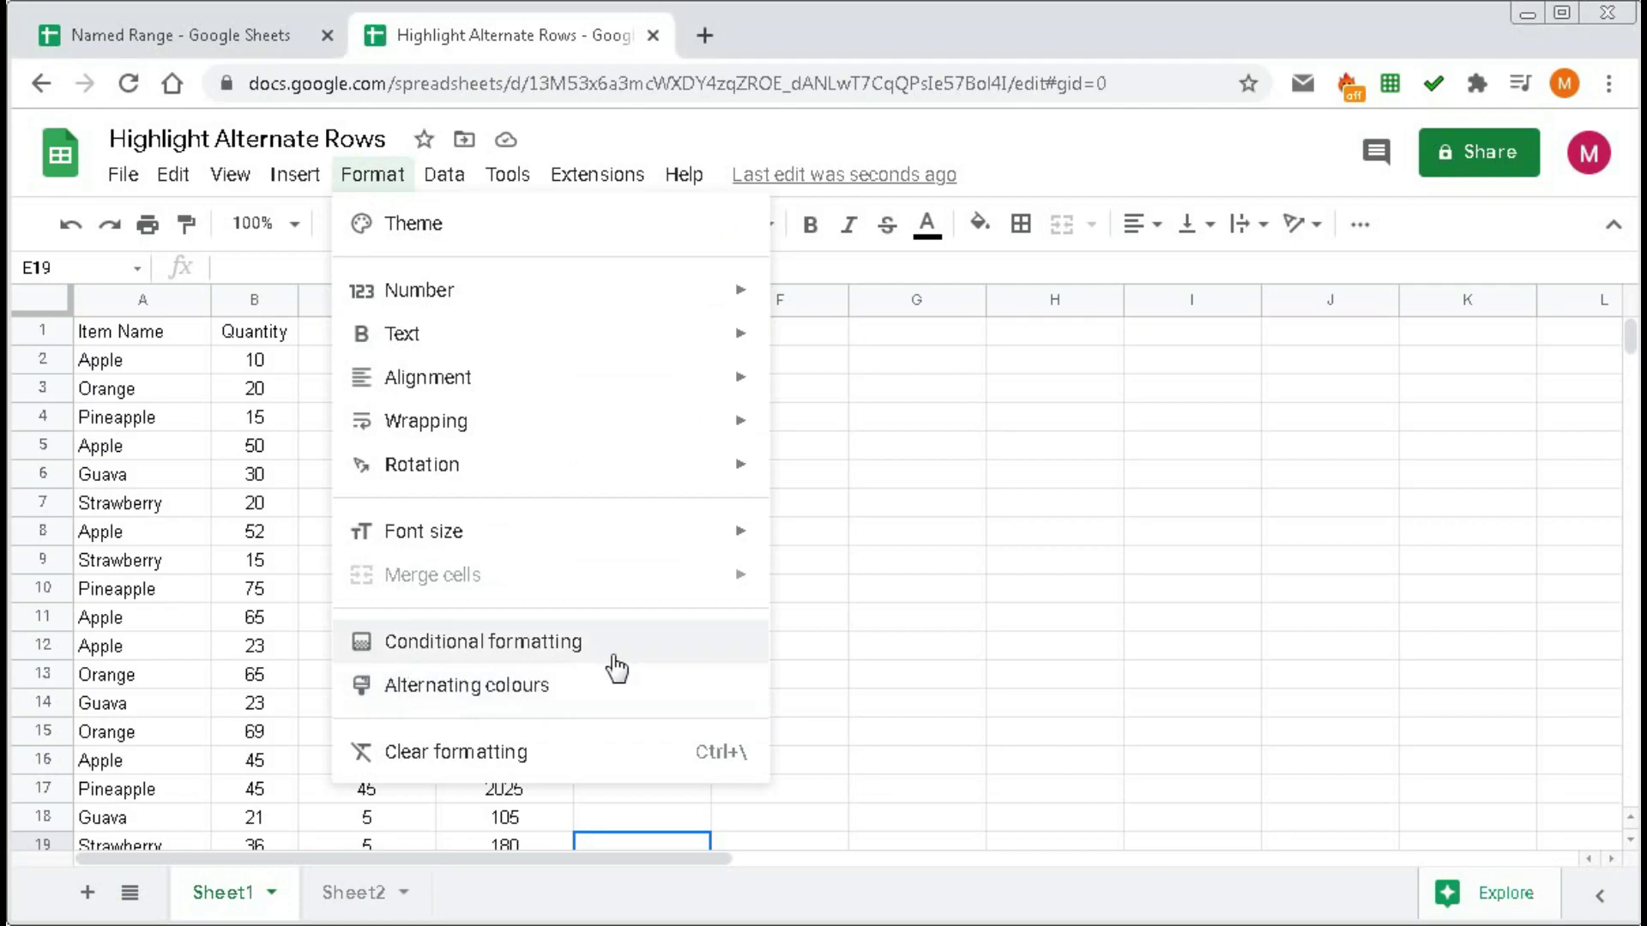
{"action": "left_click", "coordinate": [856, 515]}
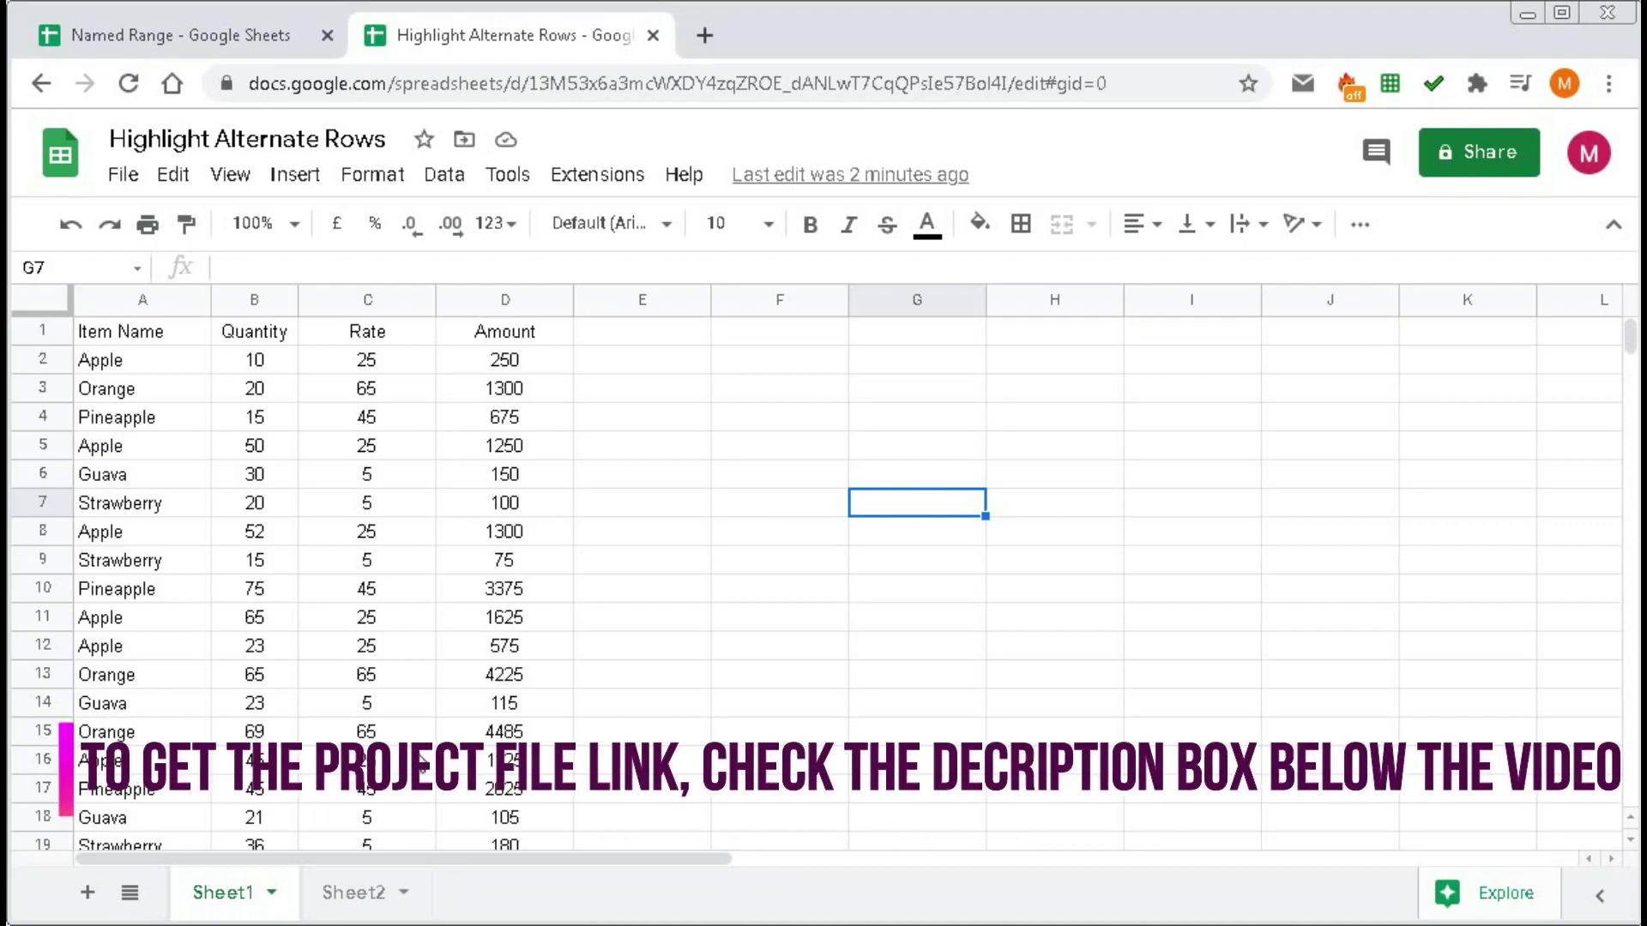
{"action": "left_click", "coordinate": [129, 334]}
{"action": "left_click_drag", "start_coordinate": [269, 364], "coordinate": [484, 737]}
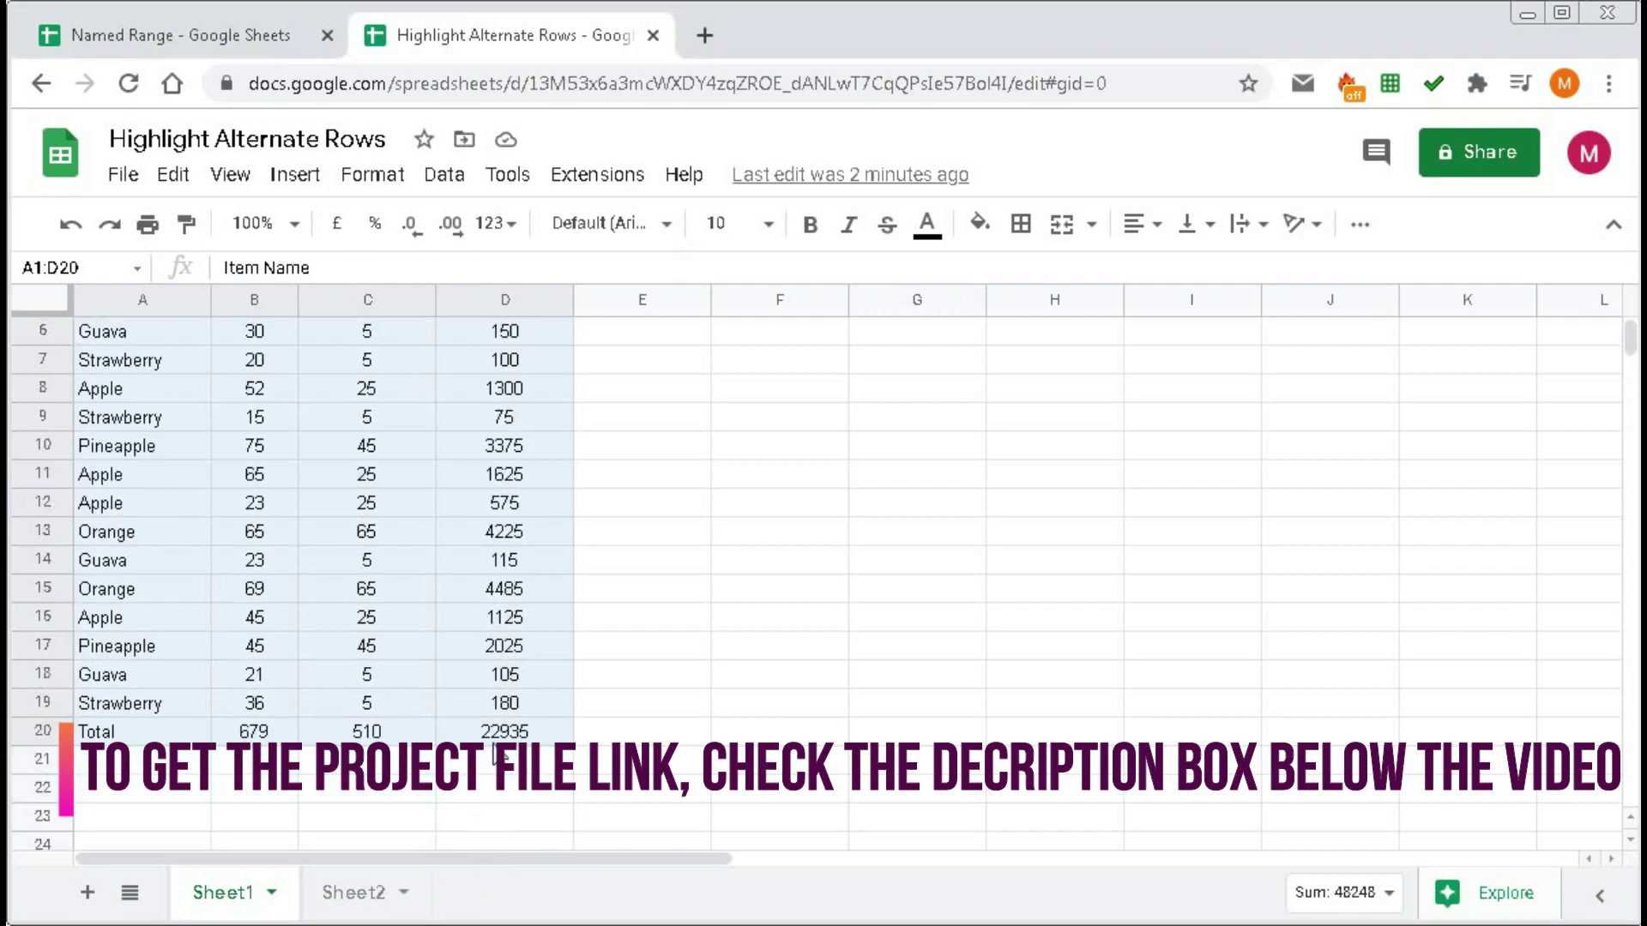
{"action": "scroll", "coordinate": [283, 540], "scroll_direction": "up", "scroll_amount": 2}
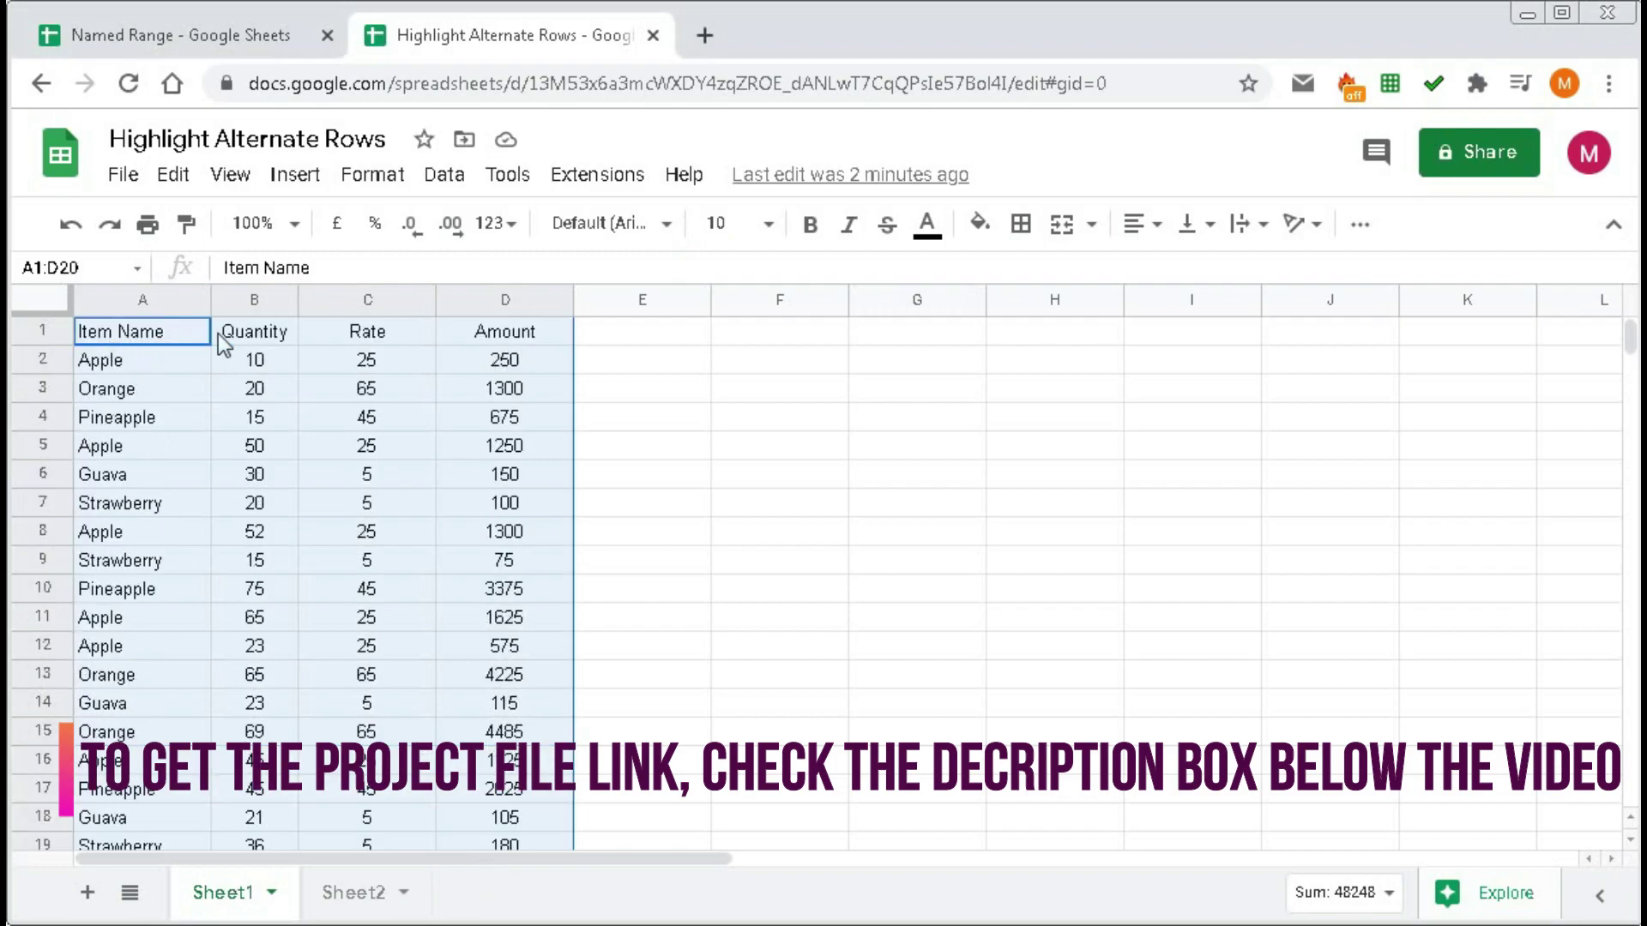
{"action": "scroll", "coordinate": [386, 669], "scroll_direction": "down", "scroll_amount": 1}
{"action": "scroll", "coordinate": [386, 669], "scroll_direction": "down", "scroll_amount": 1}
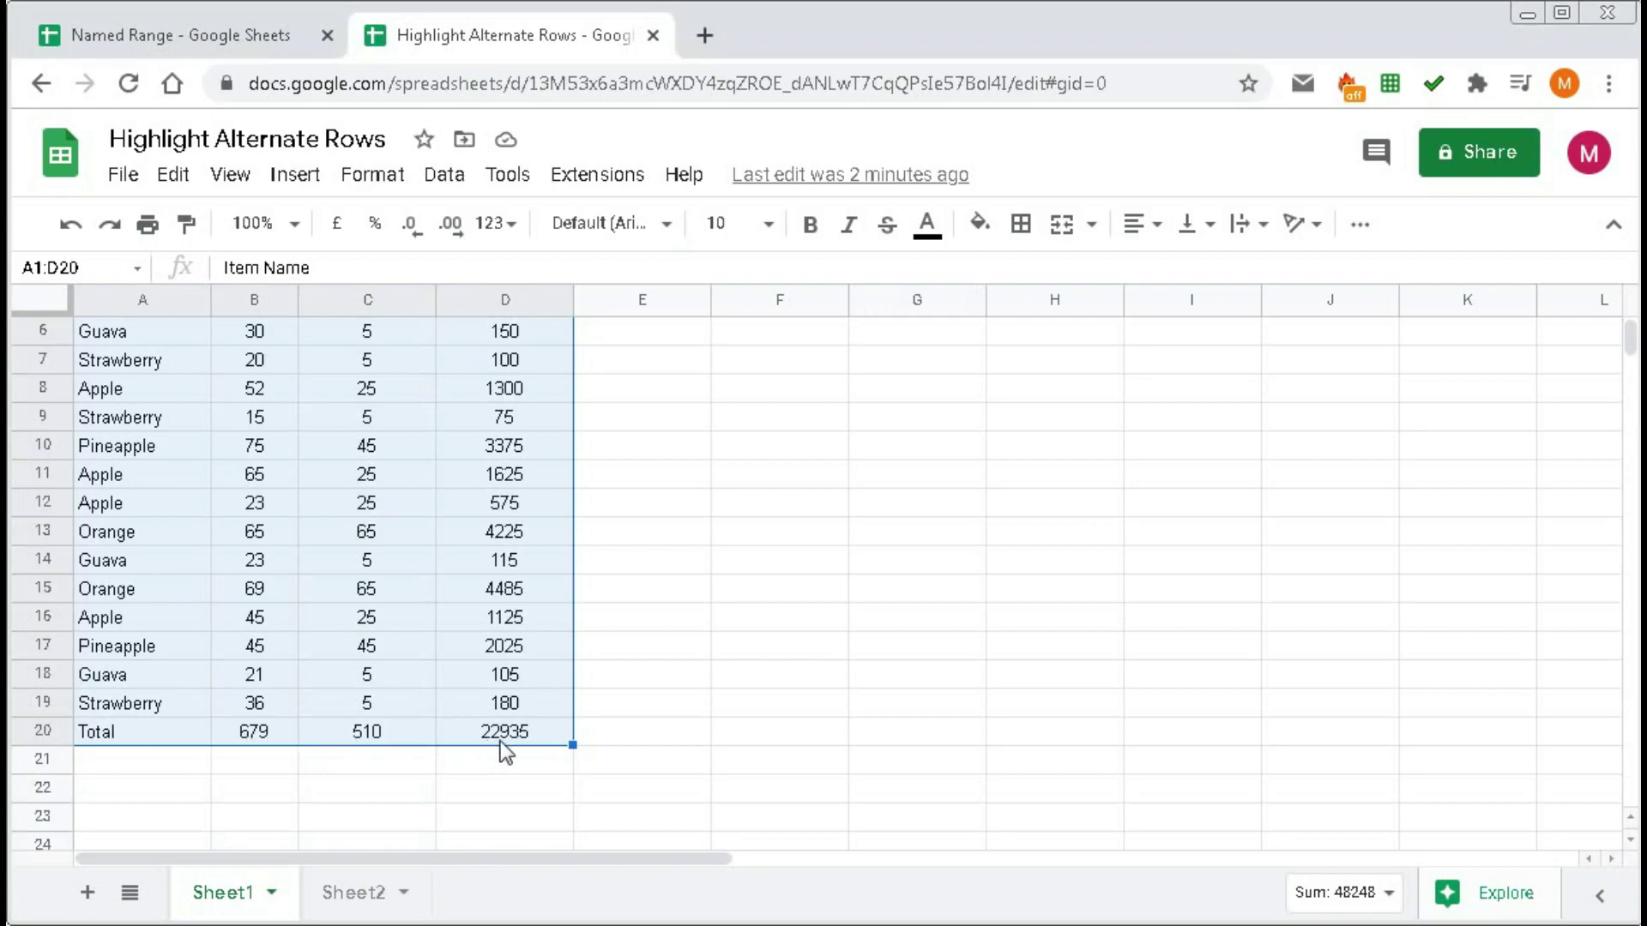
{"action": "scroll", "coordinate": [504, 751], "scroll_direction": "up", "scroll_amount": 2}
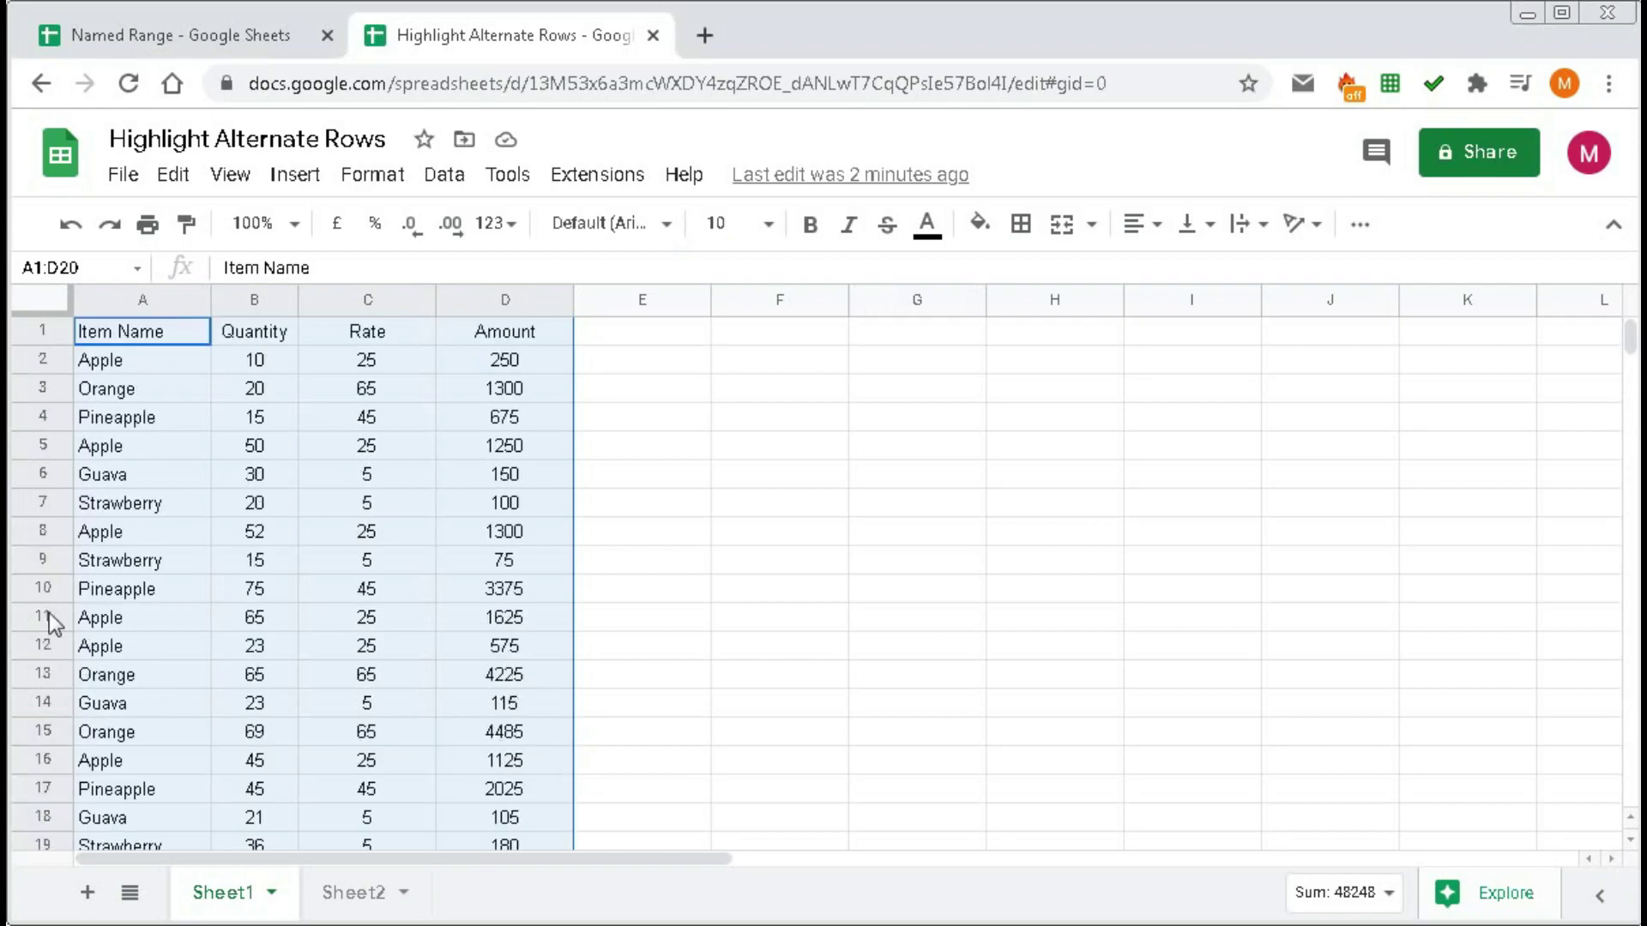
- Apply alternating colours to A1:D20 with the default grey header band, re-entering the data range
{"action": "left_click", "coordinate": [371, 174]}
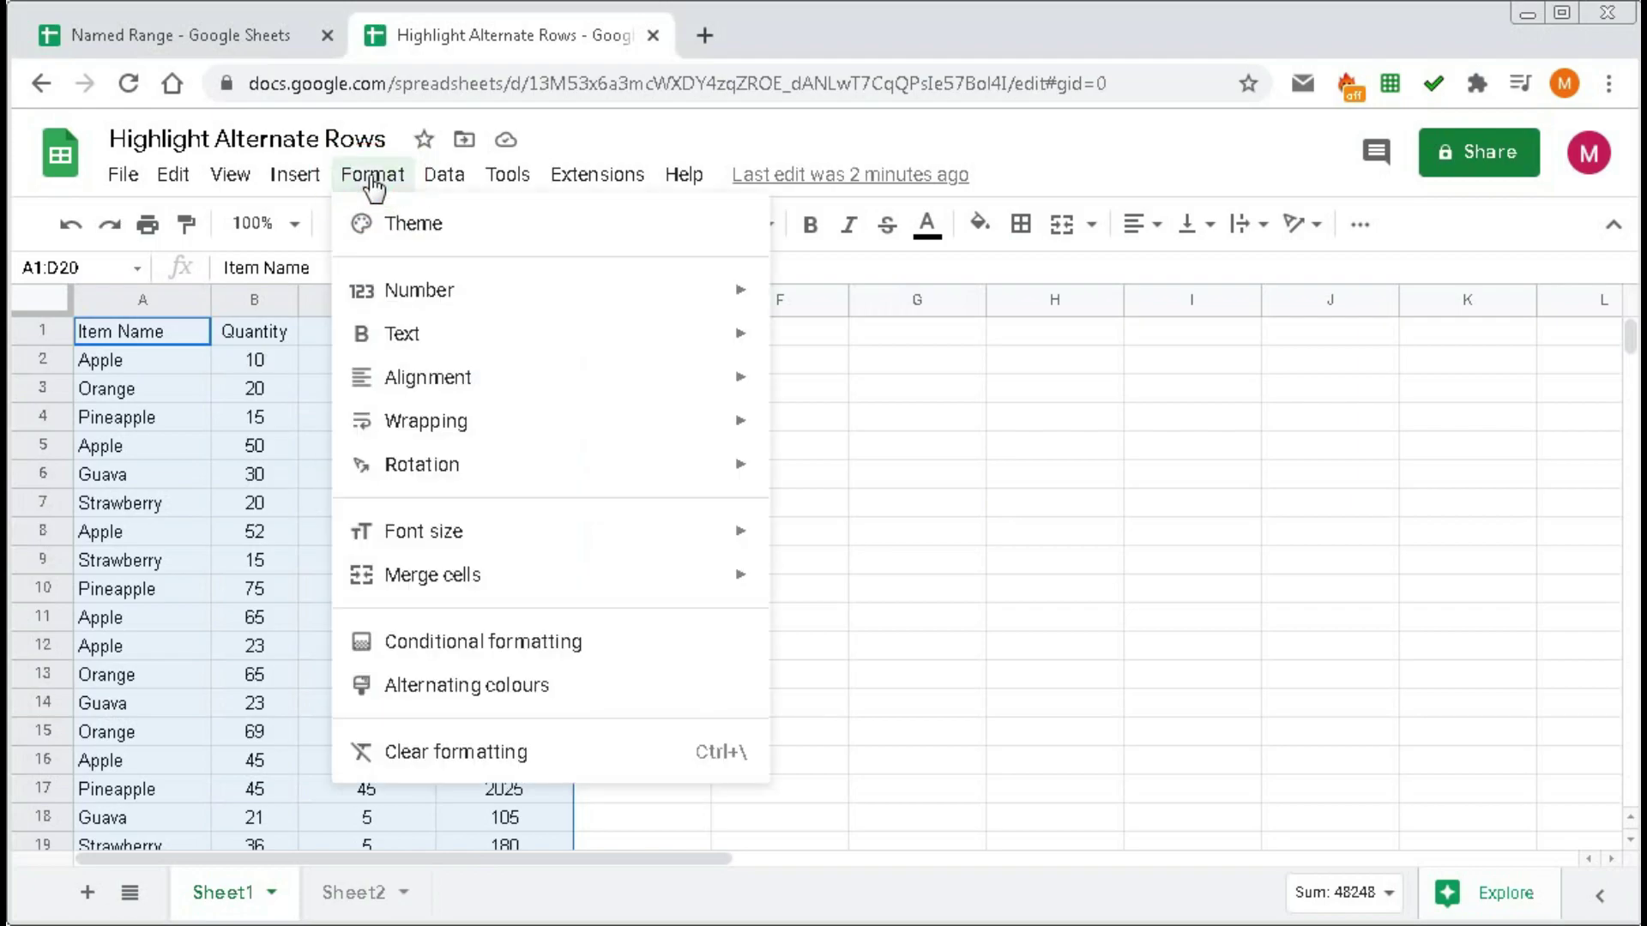
{"action": "left_click", "coordinate": [470, 684]}
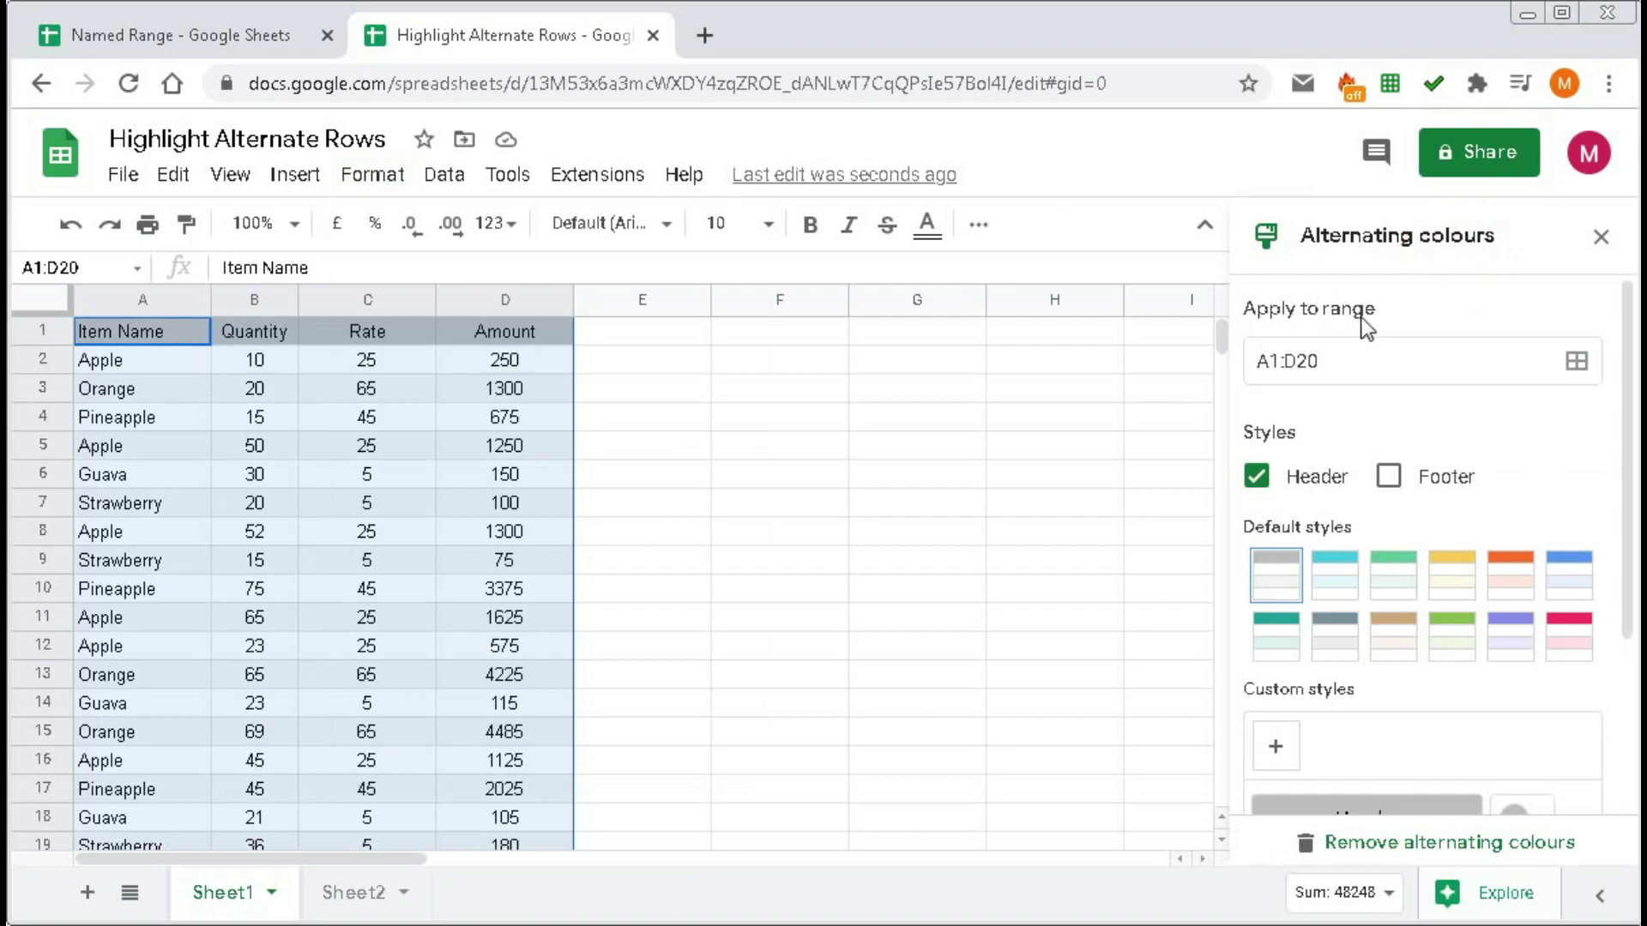
{"action": "left_click_drag", "start_coordinate": [1260, 364], "coordinate": [1320, 365]}
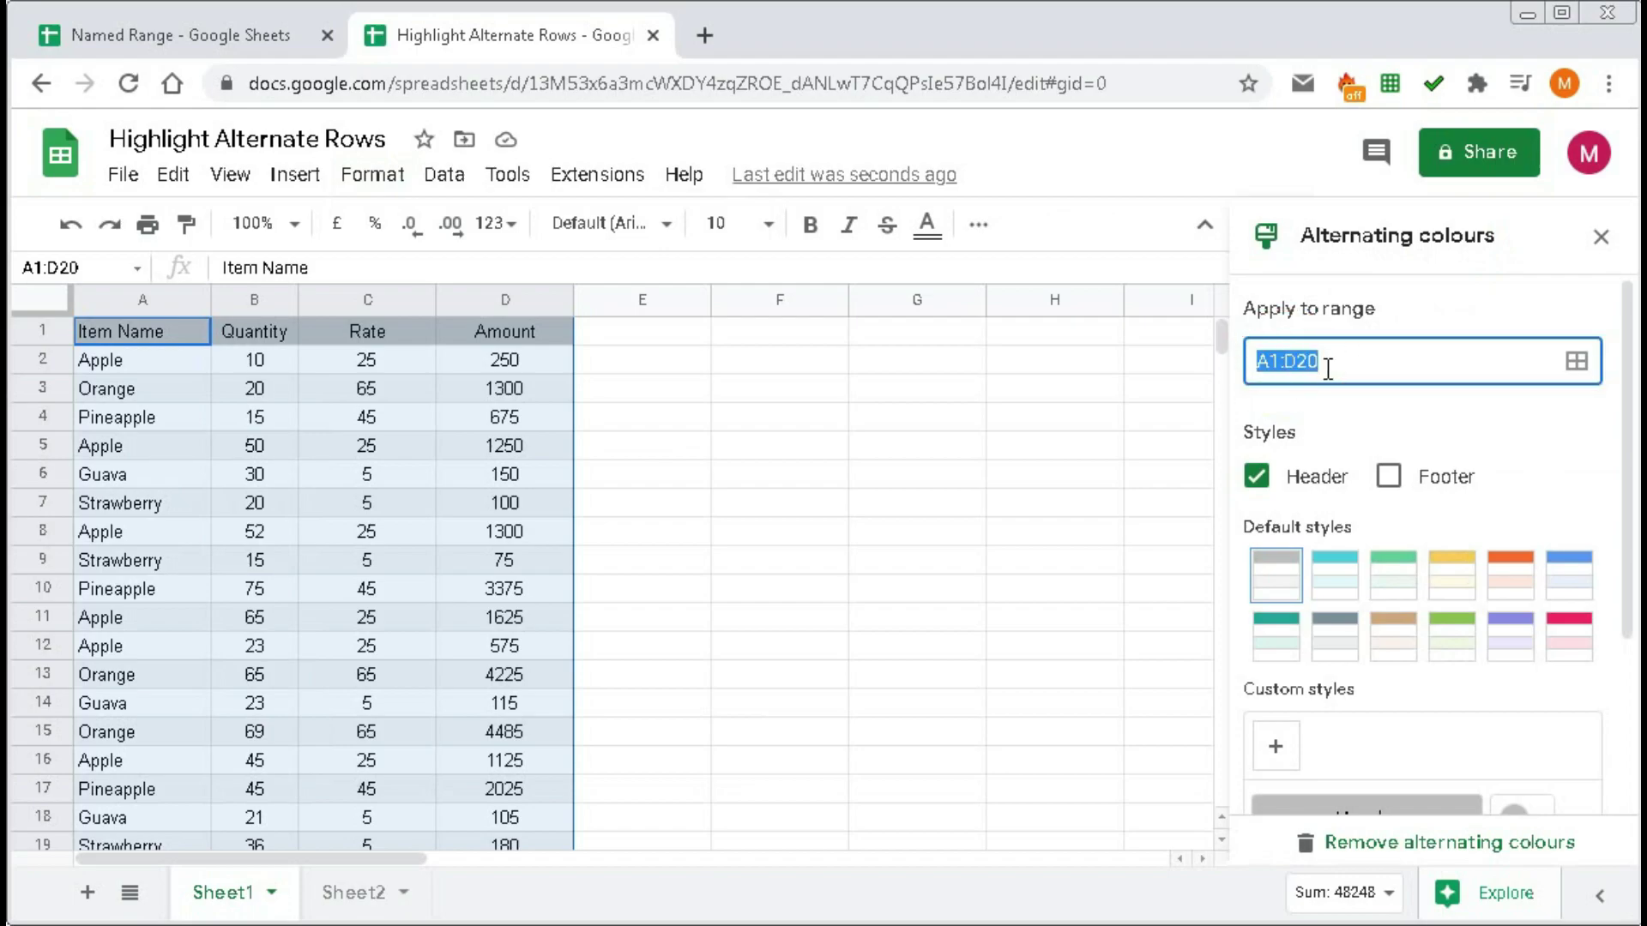
{"action": "left_click", "coordinate": [1575, 361]}
{"action": "left_click_drag", "start_coordinate": [709, 496], "coordinate": [617, 496]}
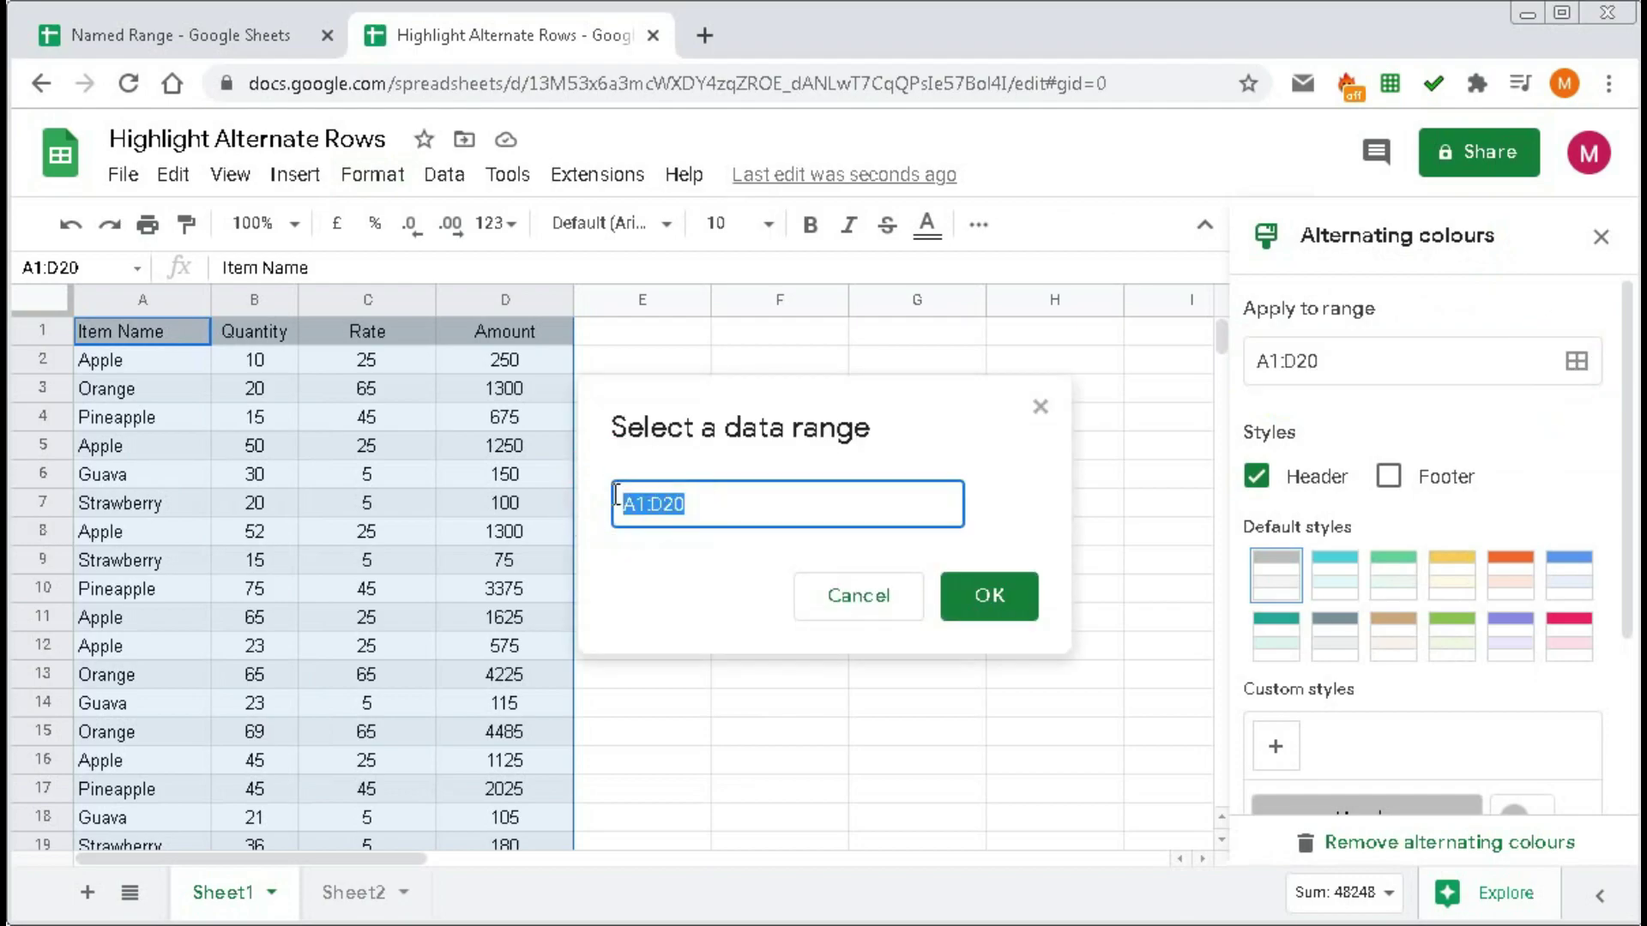
{"action": "key", "text": "BackSpace"}
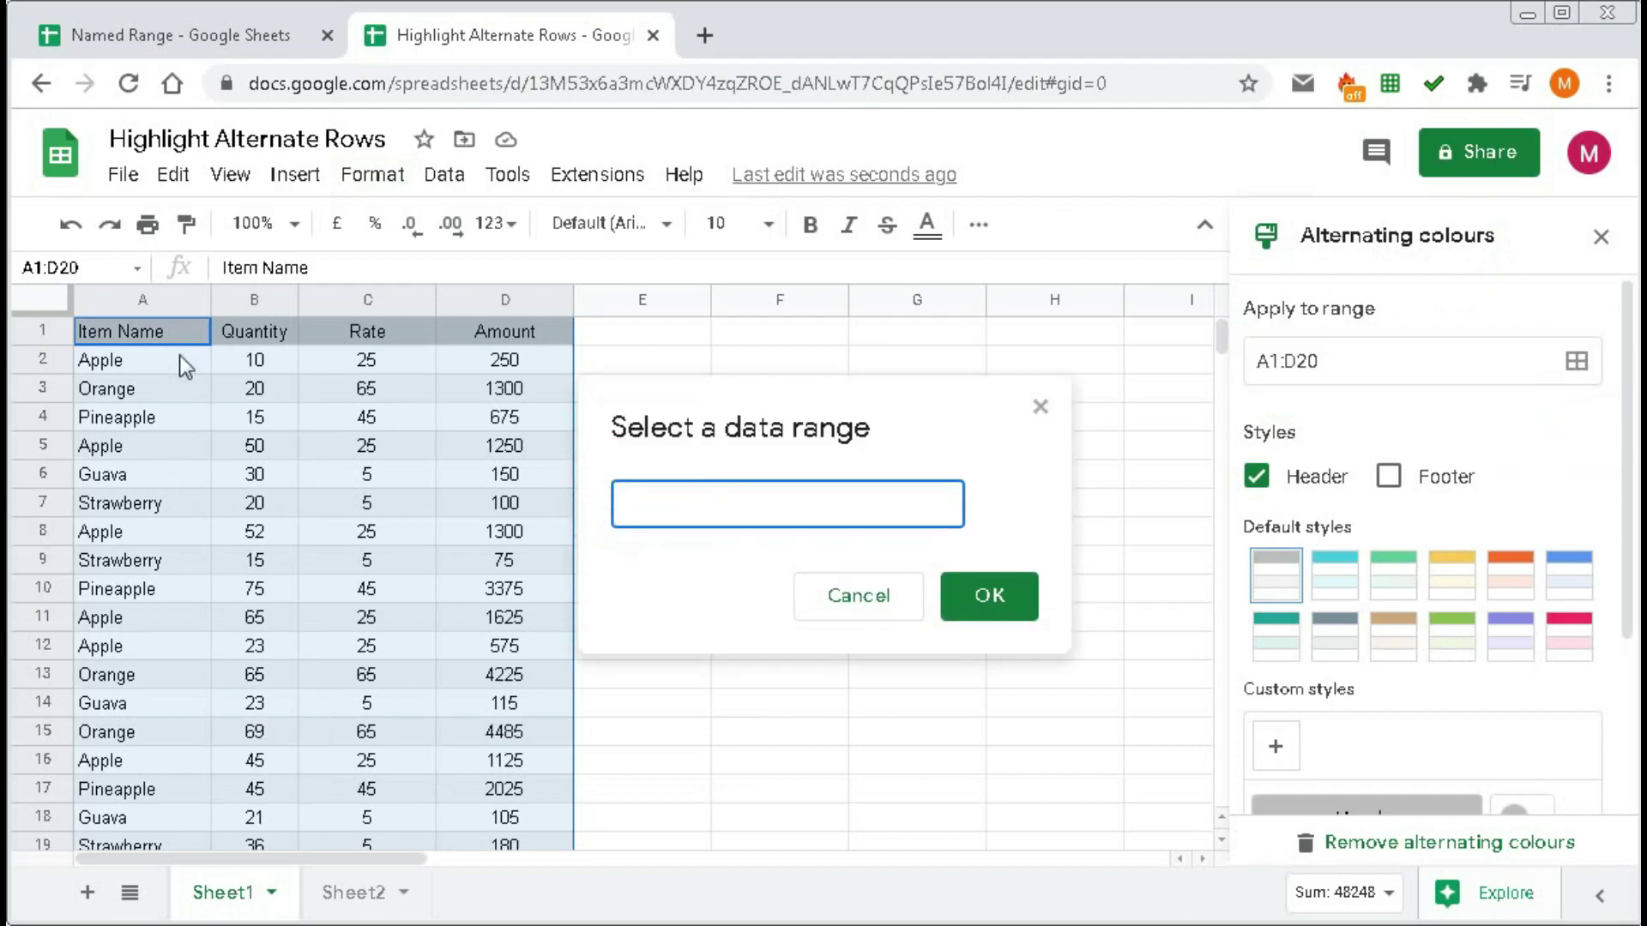
{"action": "left_click_drag", "start_coordinate": [137, 333], "coordinate": [495, 542]}
{"action": "left_click", "coordinate": [1005, 607]}
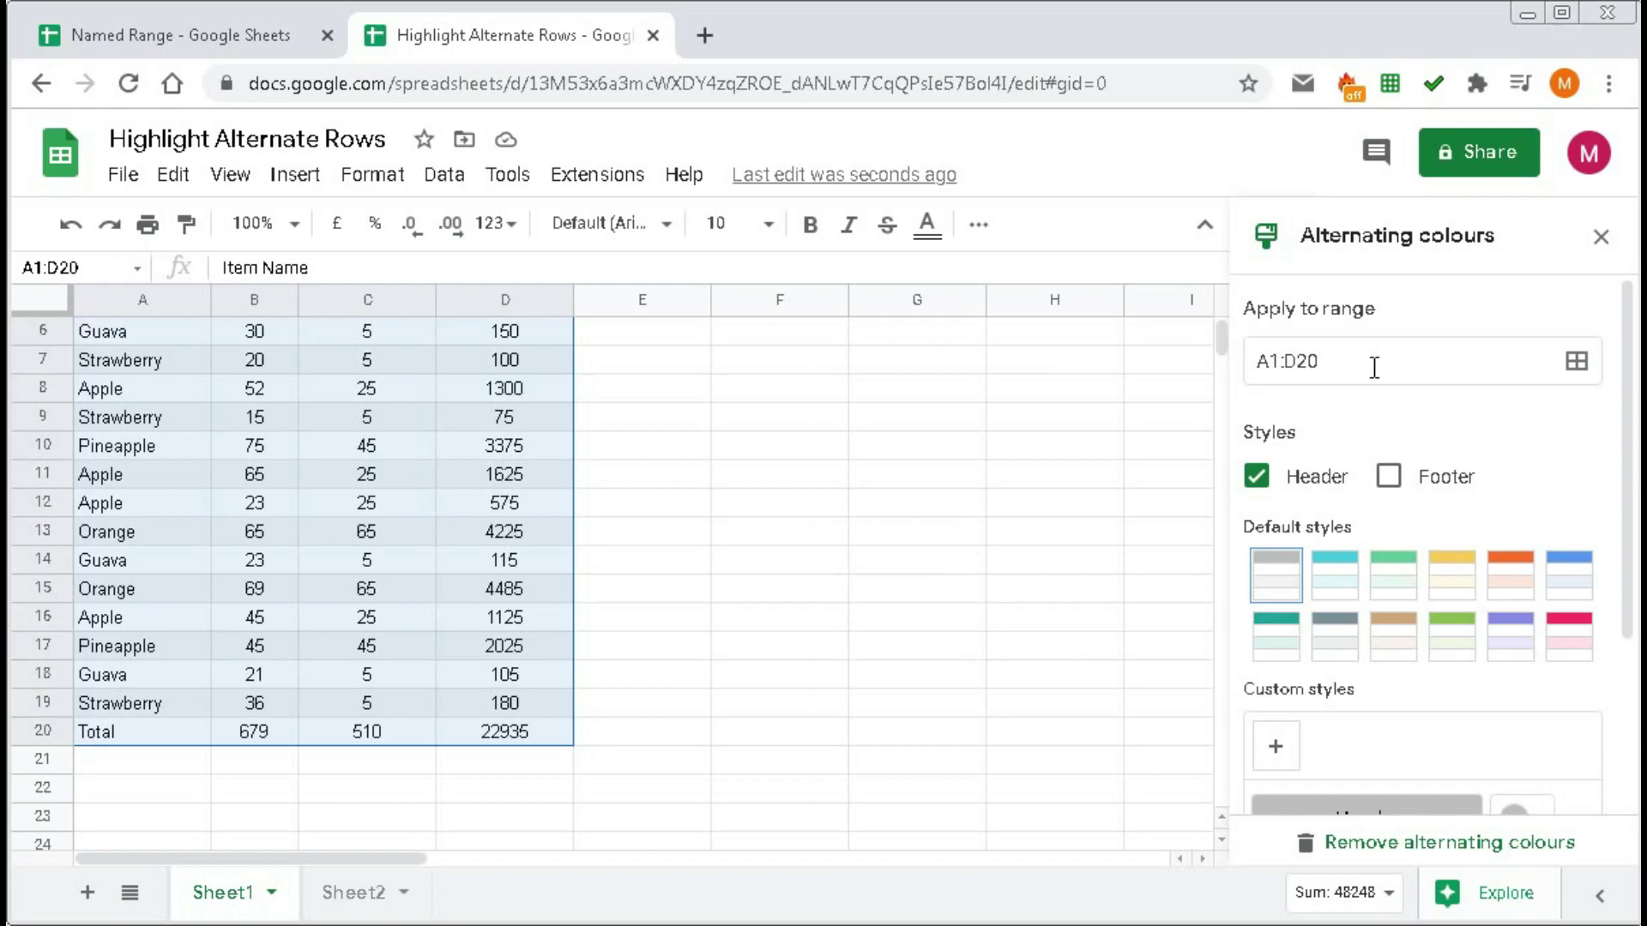
{"action": "scroll", "coordinate": [289, 615], "scroll_direction": "up", "scroll_amount": 2}
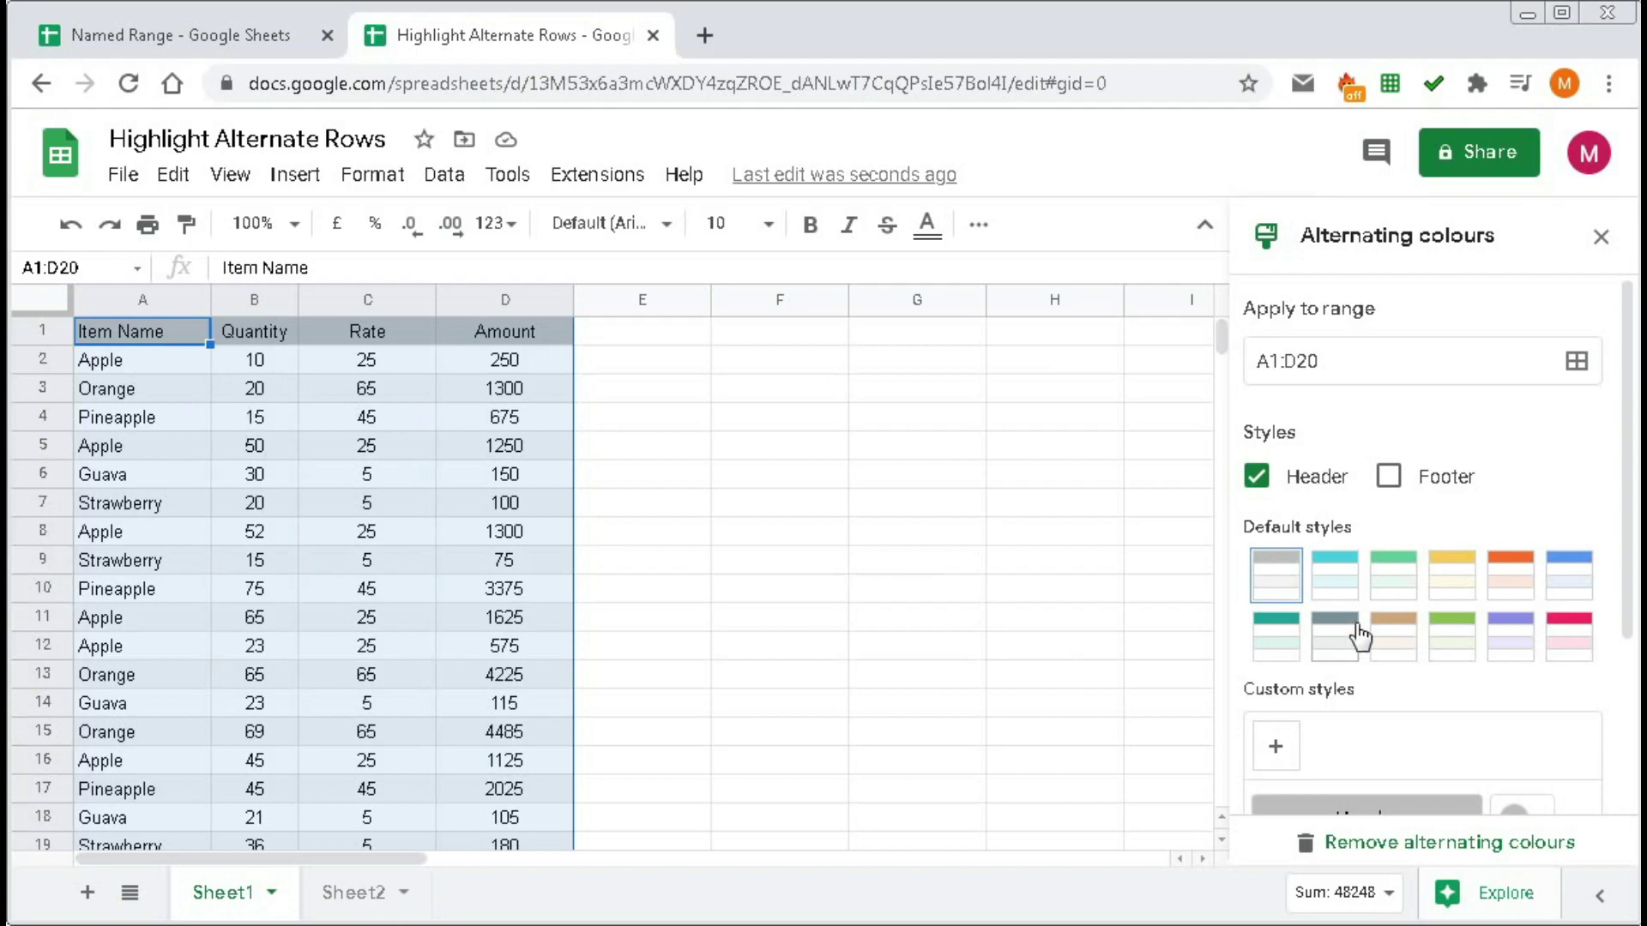
- Switch the table's banding from the orange default style to the pink default style
{"action": "left_click", "coordinate": [1511, 590]}
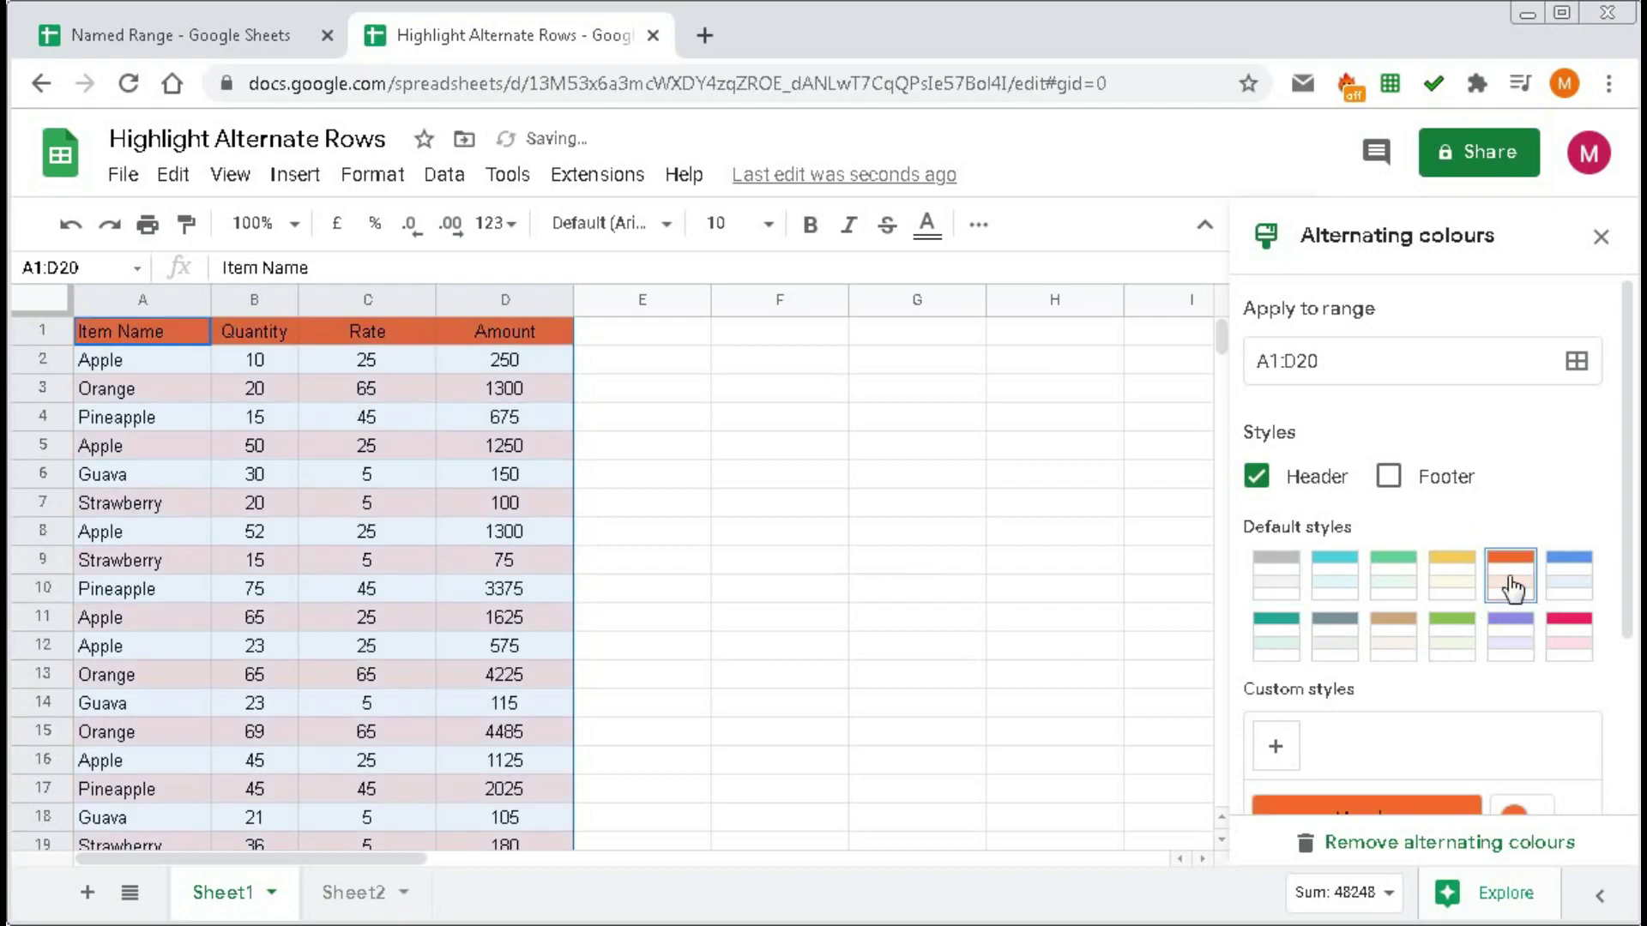
{"action": "left_click", "coordinate": [1568, 635]}
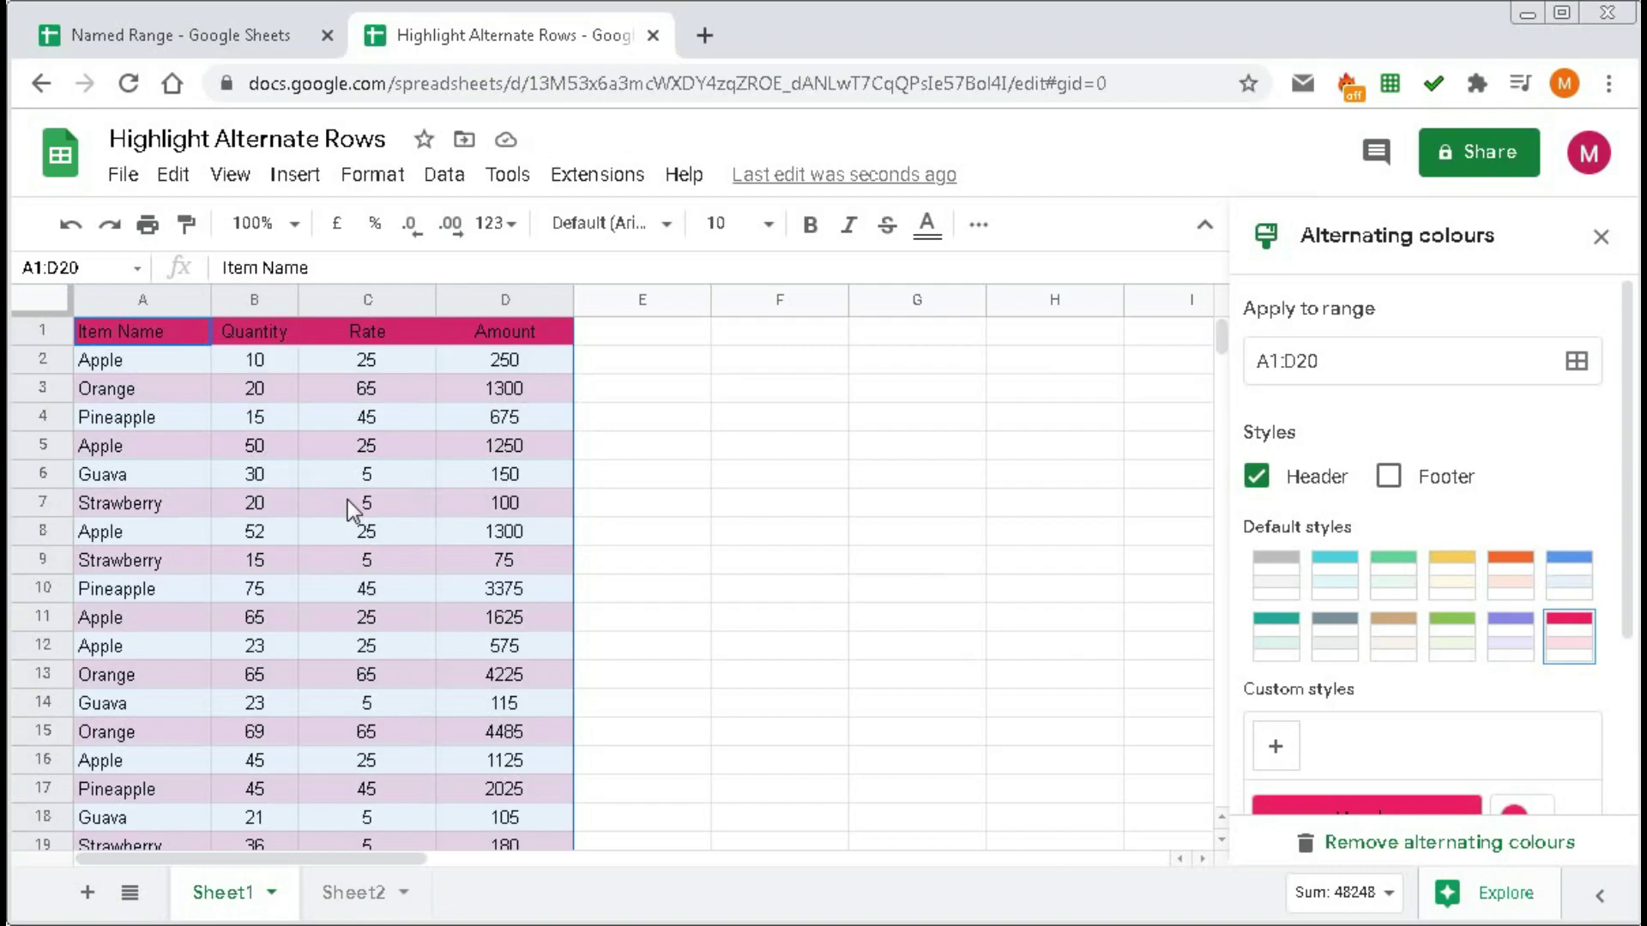
- Set a custom banding style with a blue header colour and light blue Colour 2
{"action": "scroll", "coordinate": [1326, 667], "scroll_direction": "down", "scroll_amount": 2}
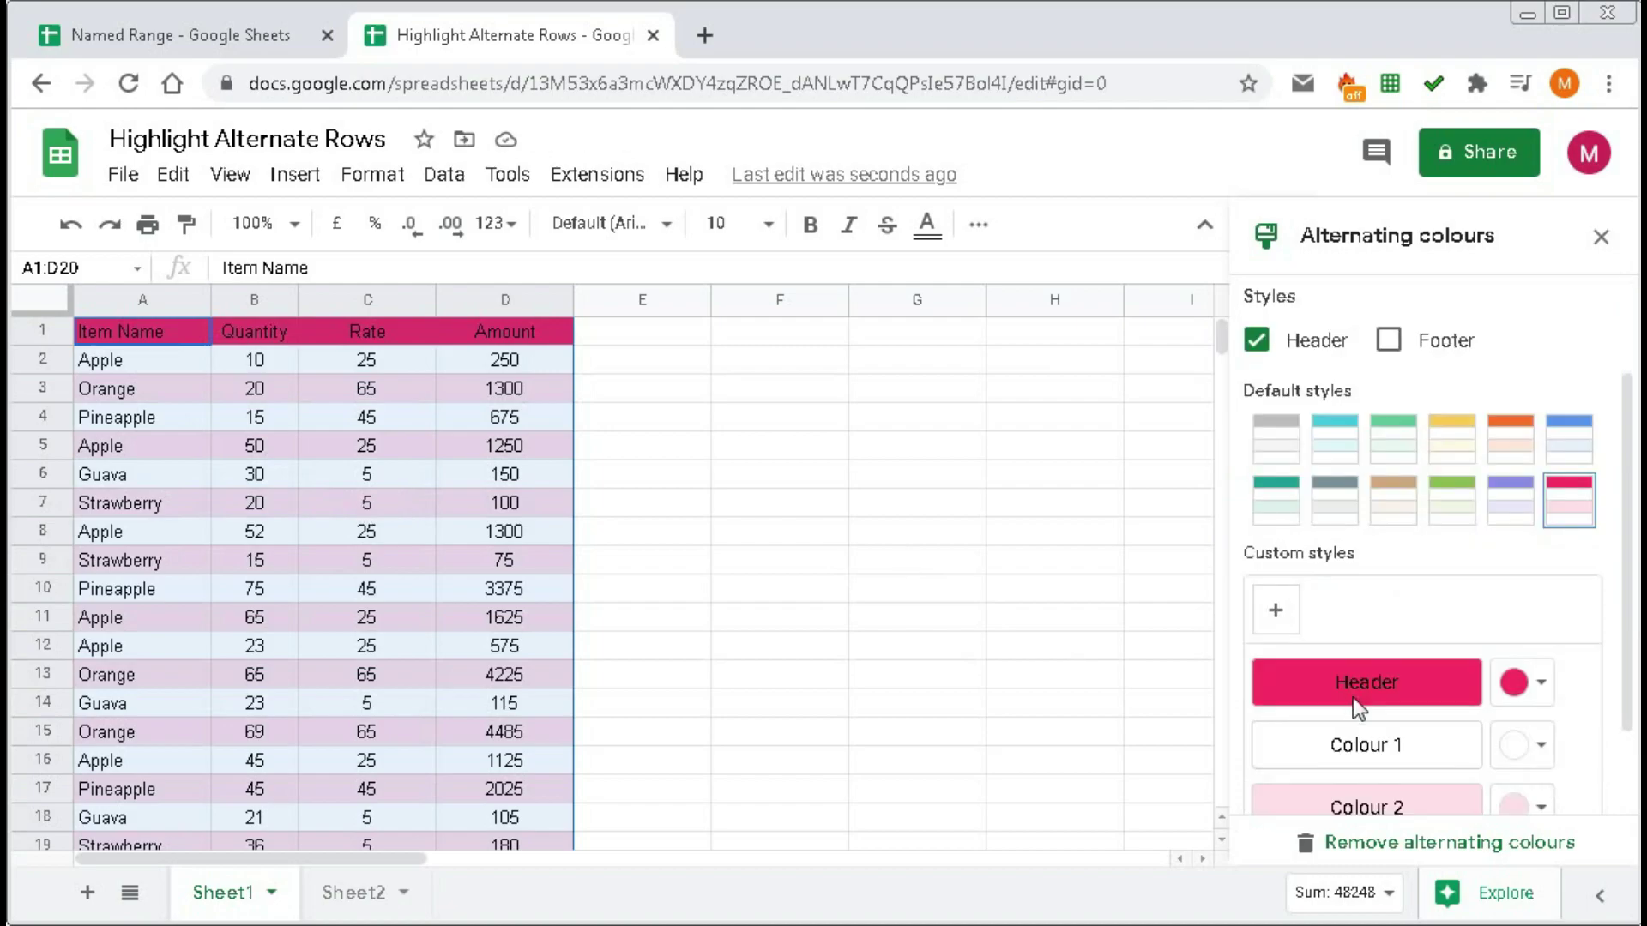
{"action": "scroll", "coordinate": [1402, 643], "scroll_direction": "down", "scroll_amount": 1}
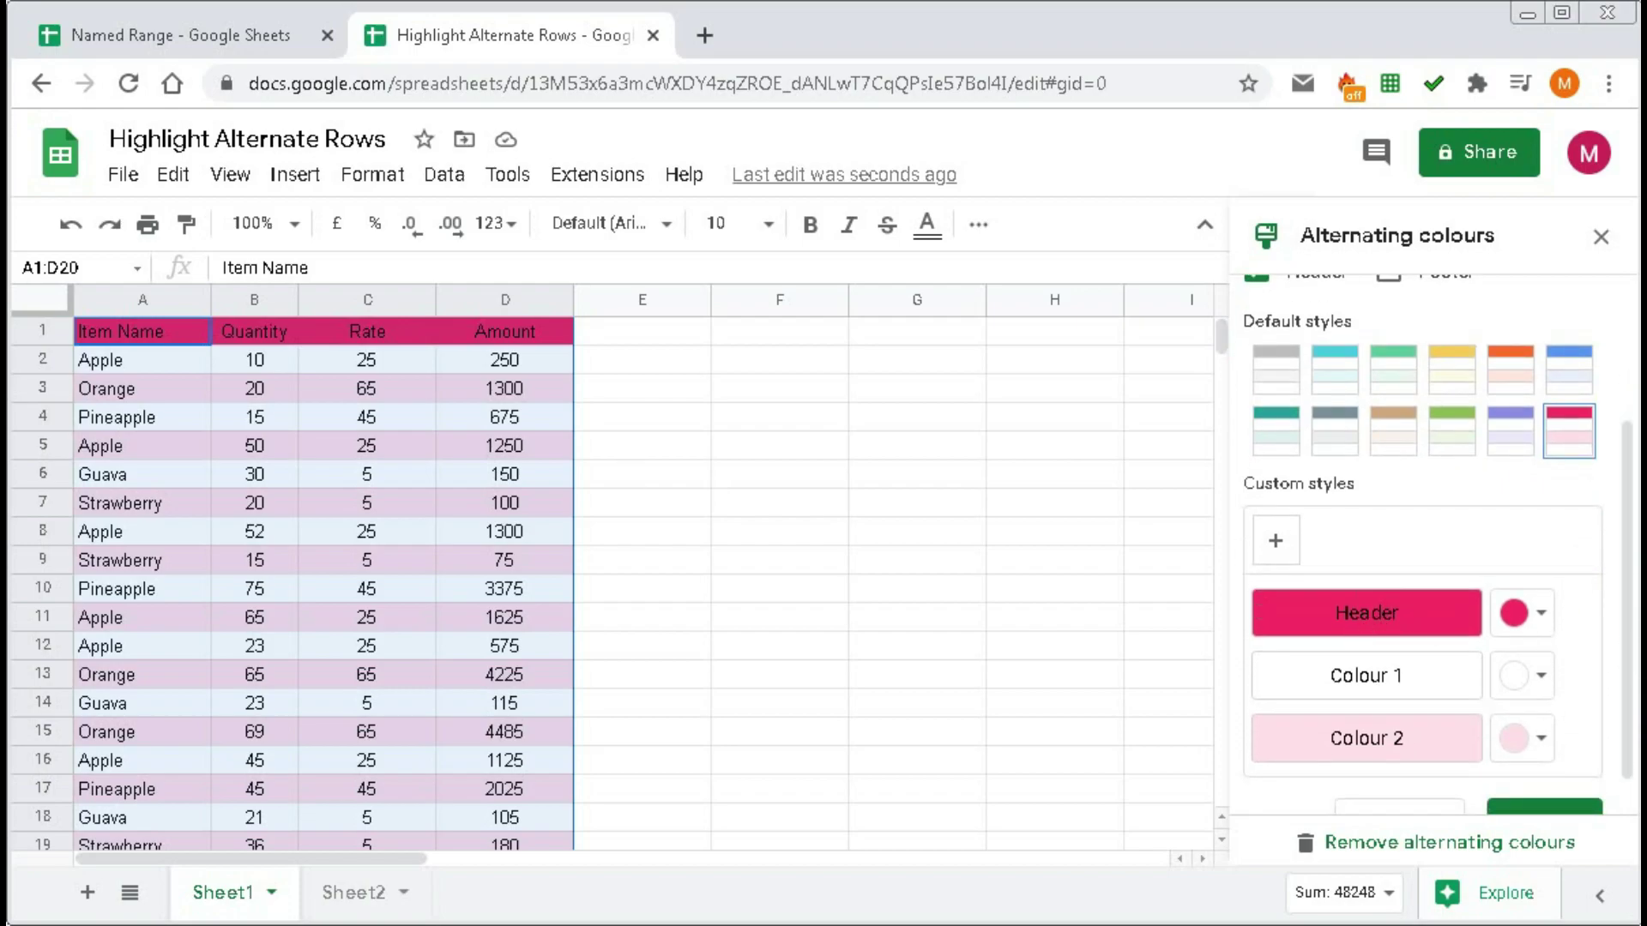
{"action": "left_click", "coordinate": [1544, 614]}
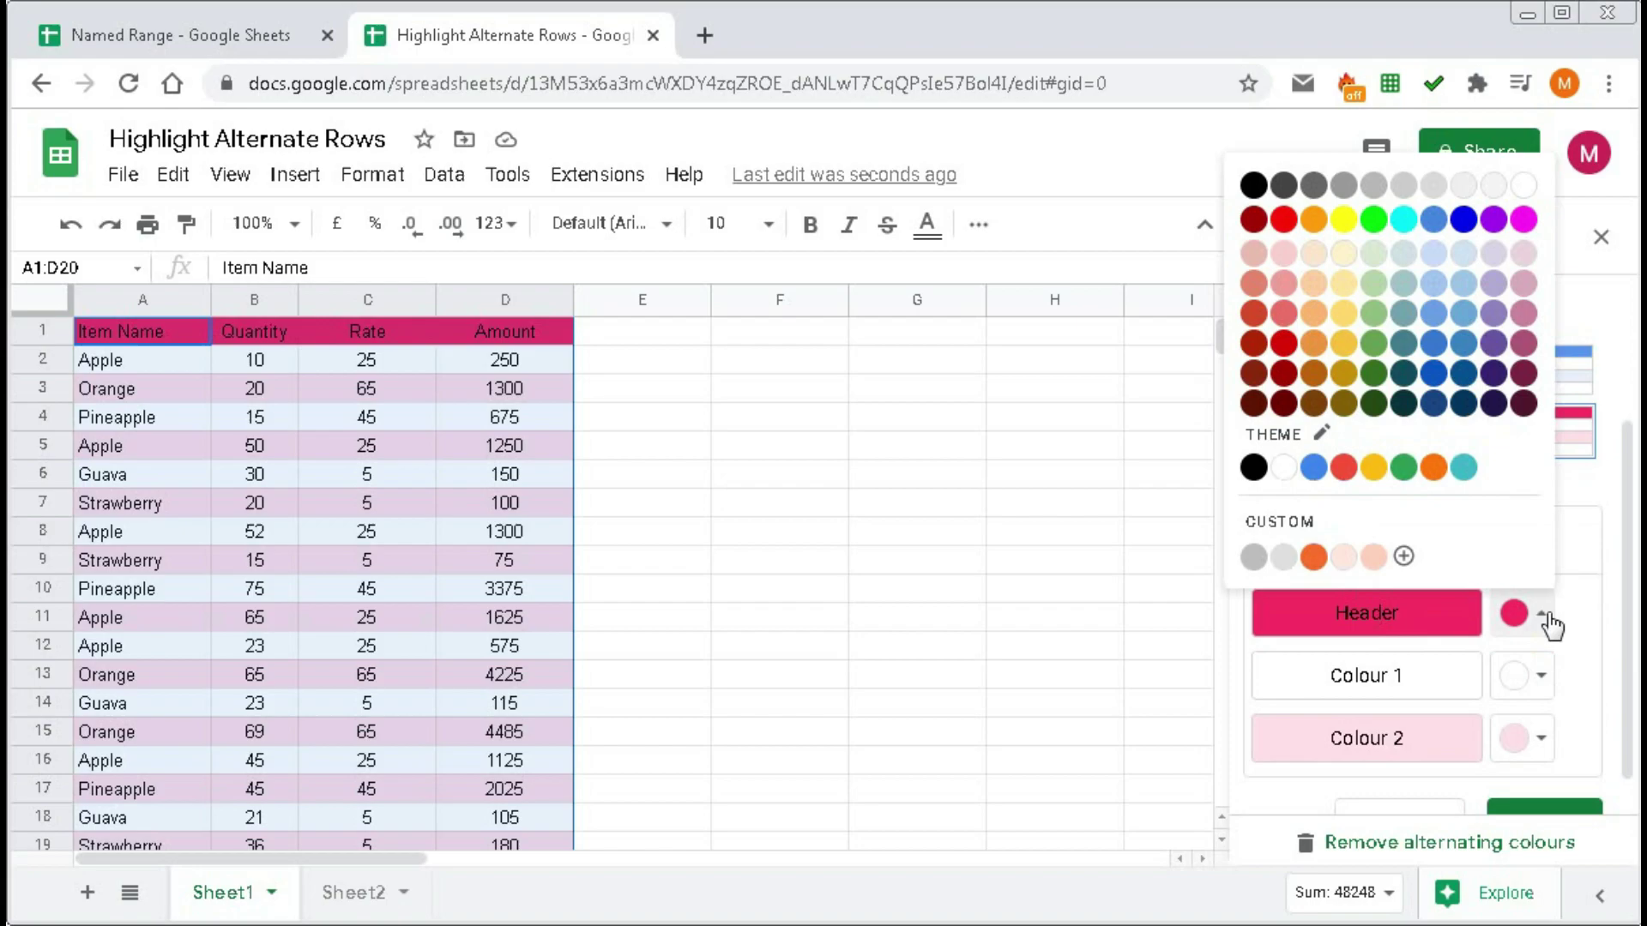
{"action": "left_click", "coordinate": [1463, 219]}
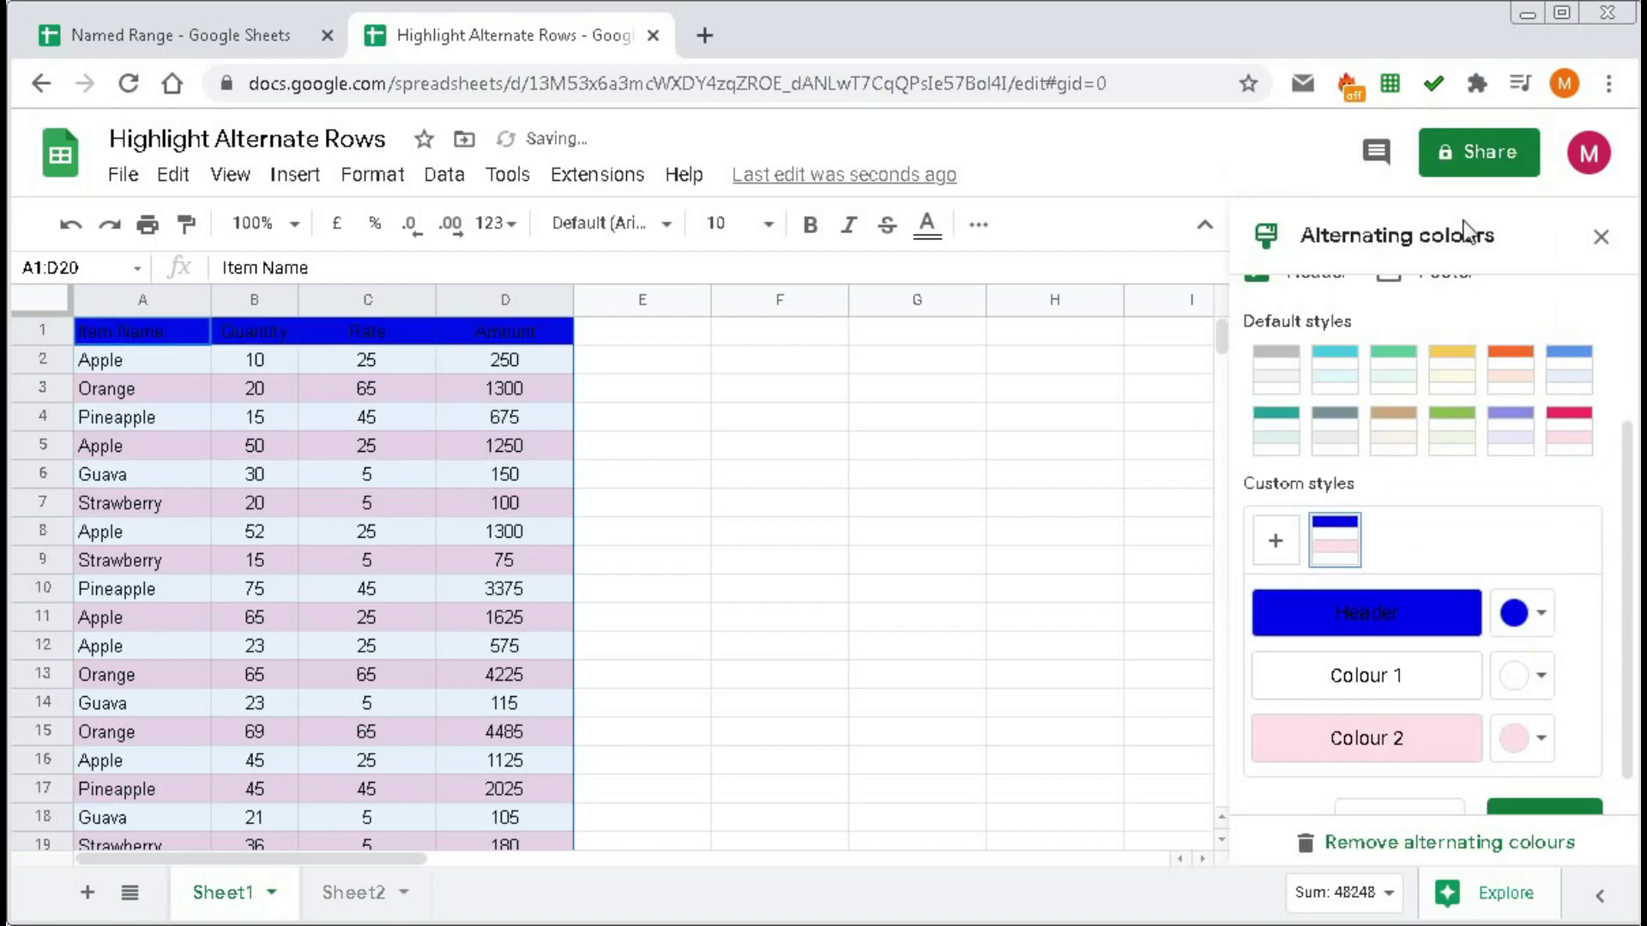
{"action": "left_click", "coordinate": [1540, 740]}
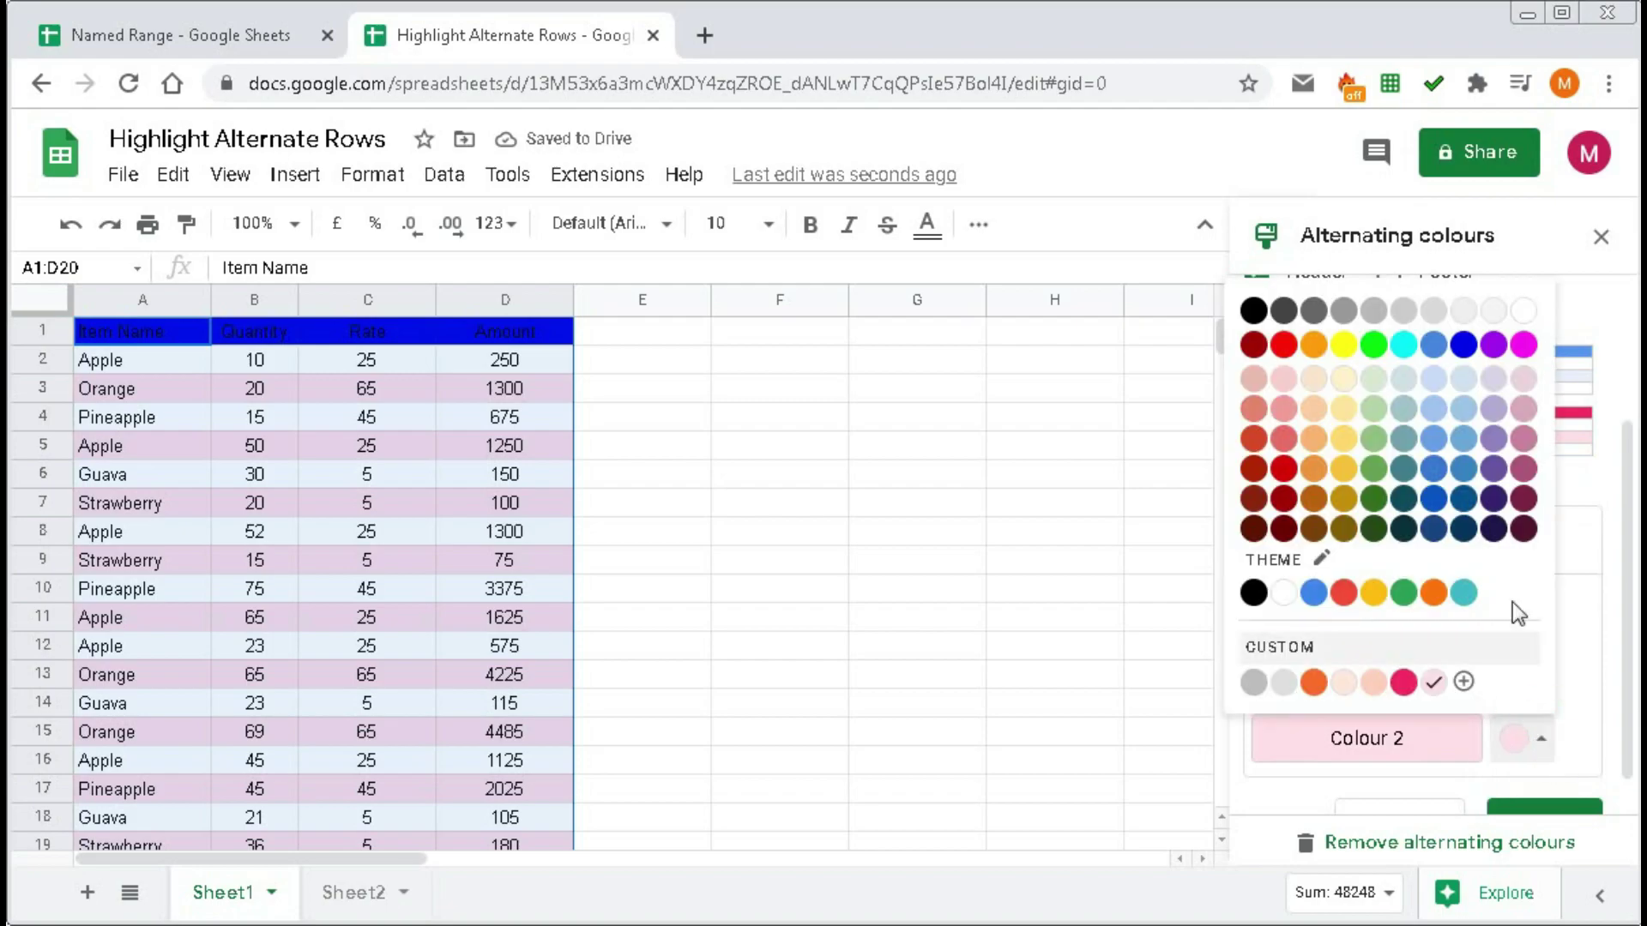
{"action": "left_click", "coordinate": [1468, 386]}
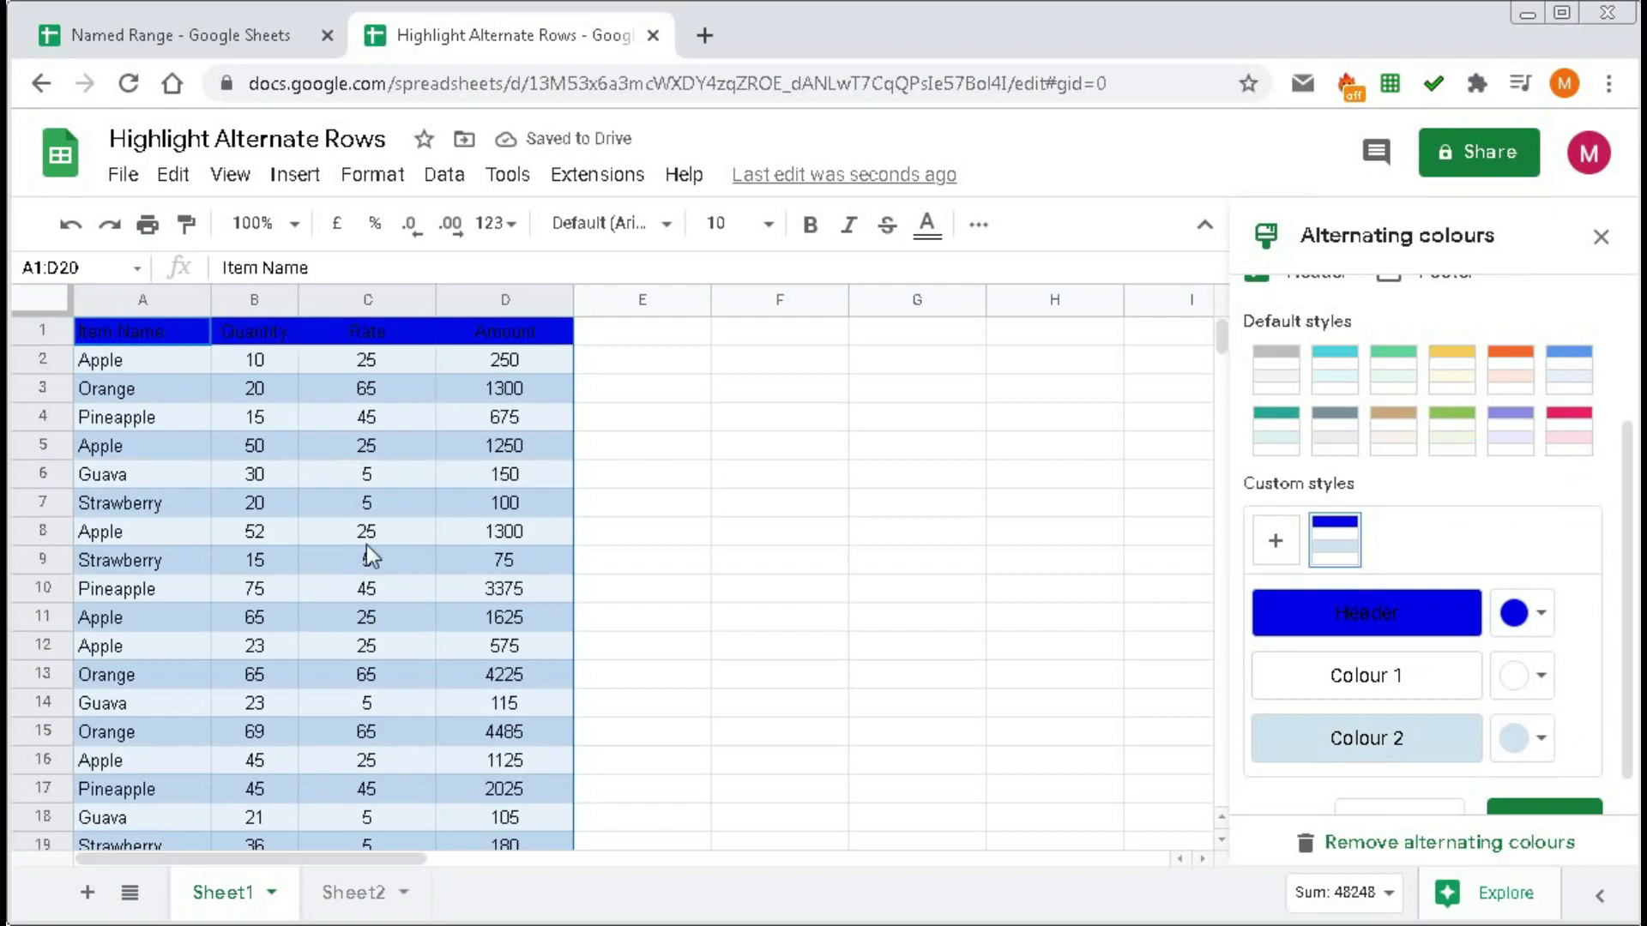
{"action": "scroll", "coordinate": [1450, 736], "scroll_direction": "up", "scroll_amount": 3}
{"action": "scroll", "coordinate": [522, 628], "scroll_direction": "down", "scroll_amount": 1}
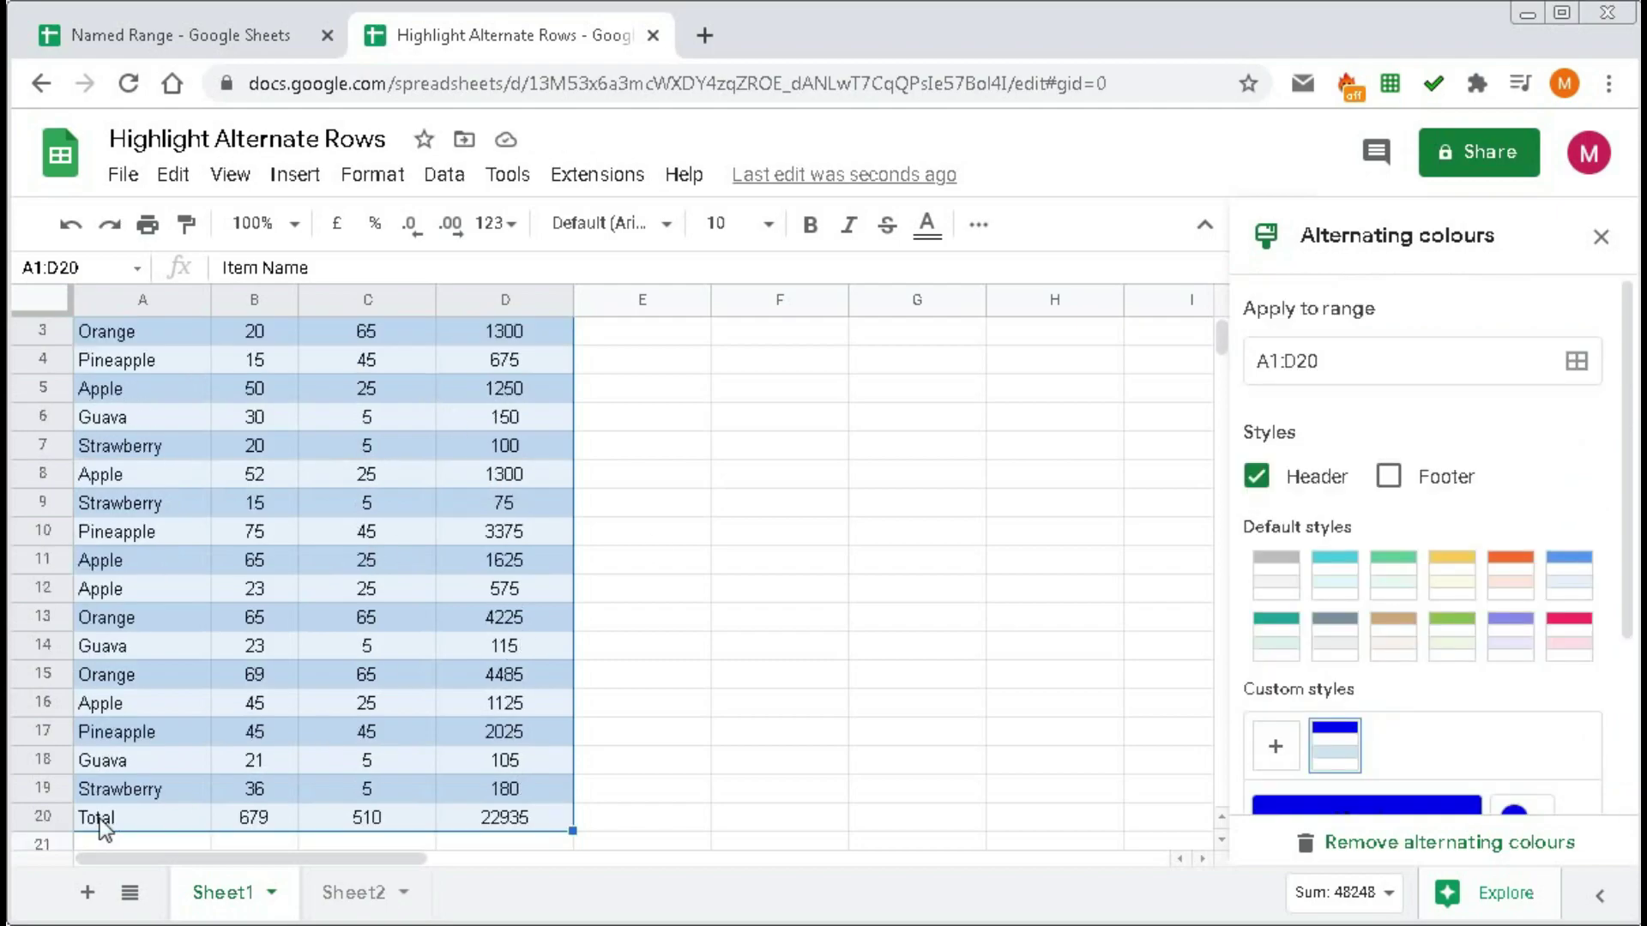
- Enable a footer band and colour the Total row cornflower blue
{"action": "scroll", "coordinate": [535, 816], "scroll_direction": "up", "scroll_amount": 1}
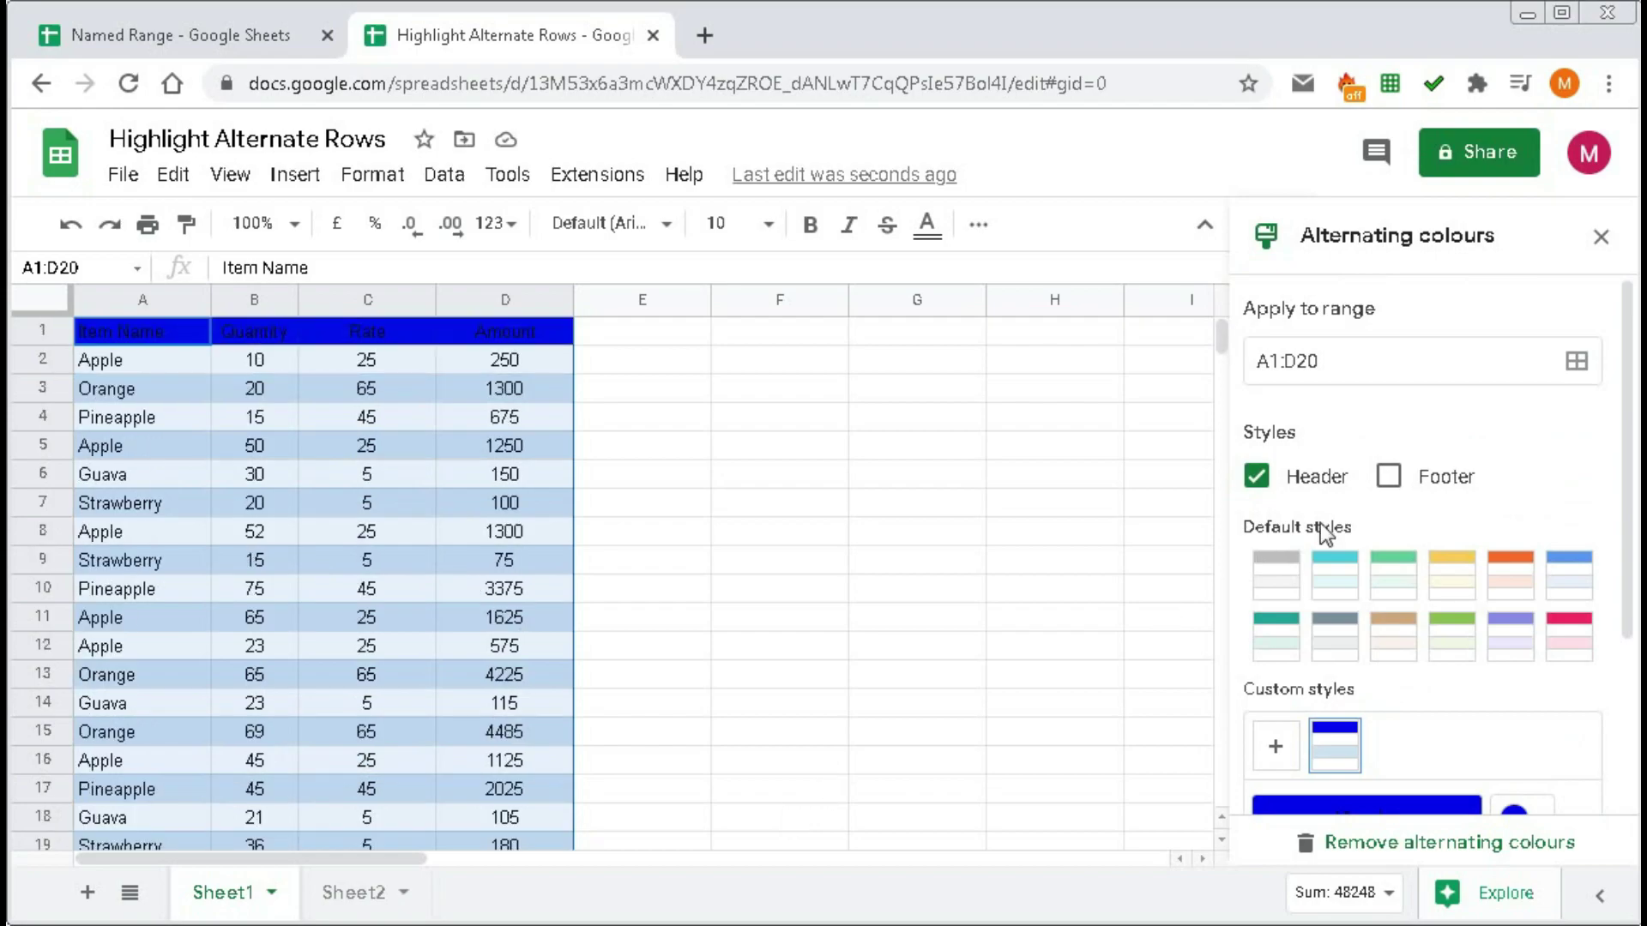
{"action": "left_click", "coordinate": [1389, 477]}
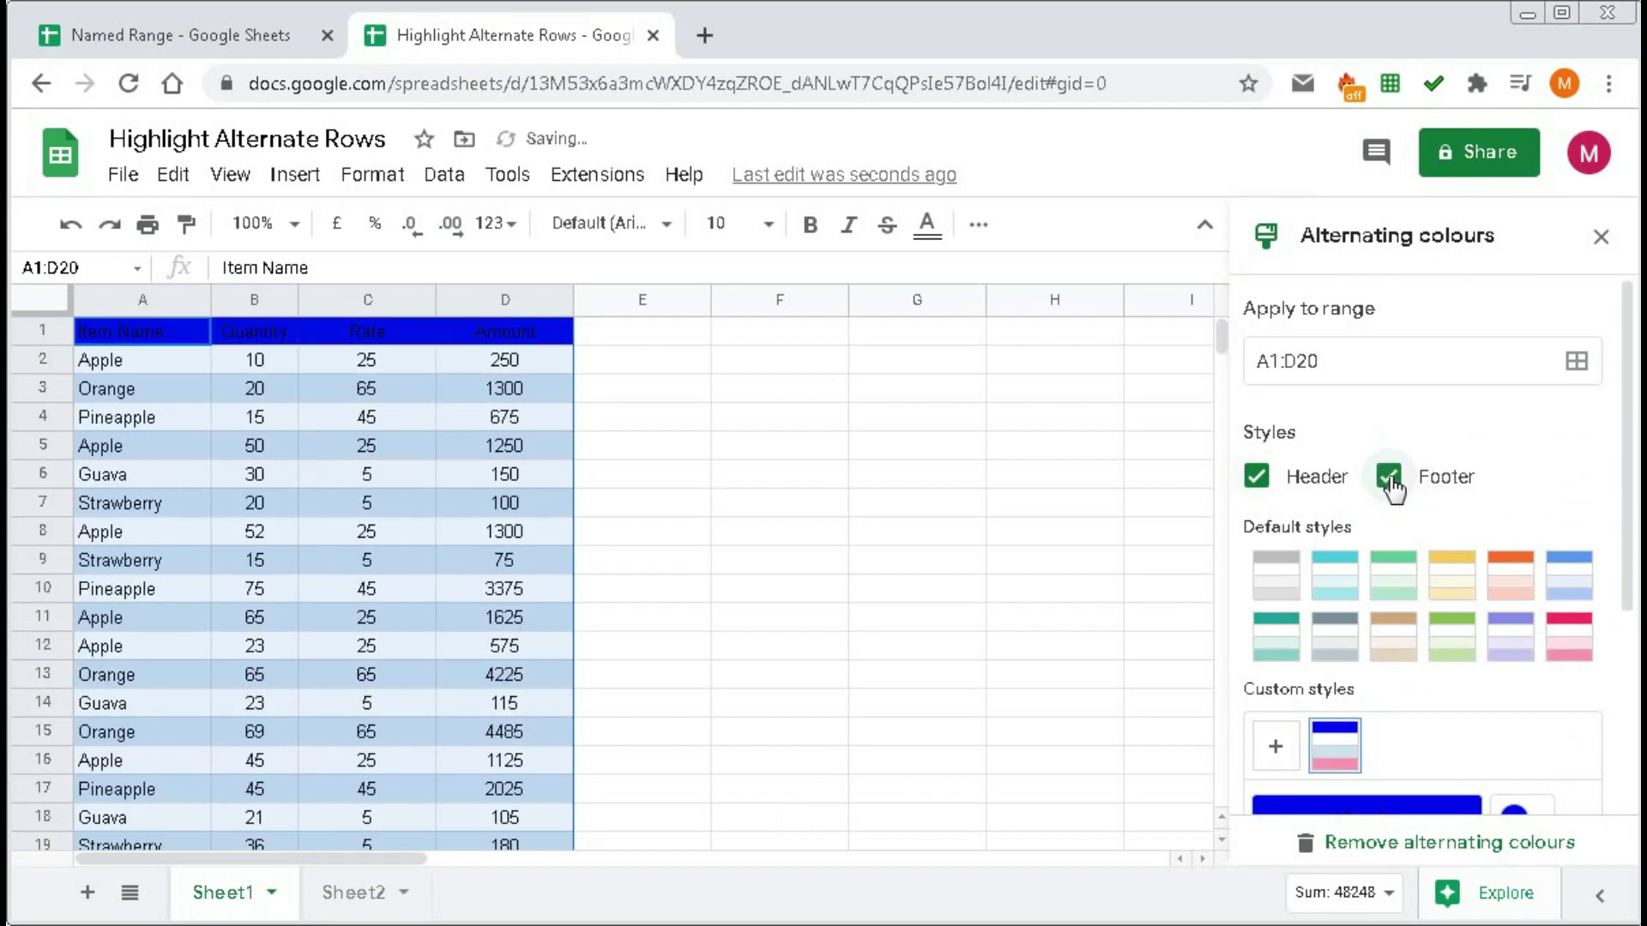
{"action": "scroll", "coordinate": [644, 654], "scroll_direction": "down", "scroll_amount": 2}
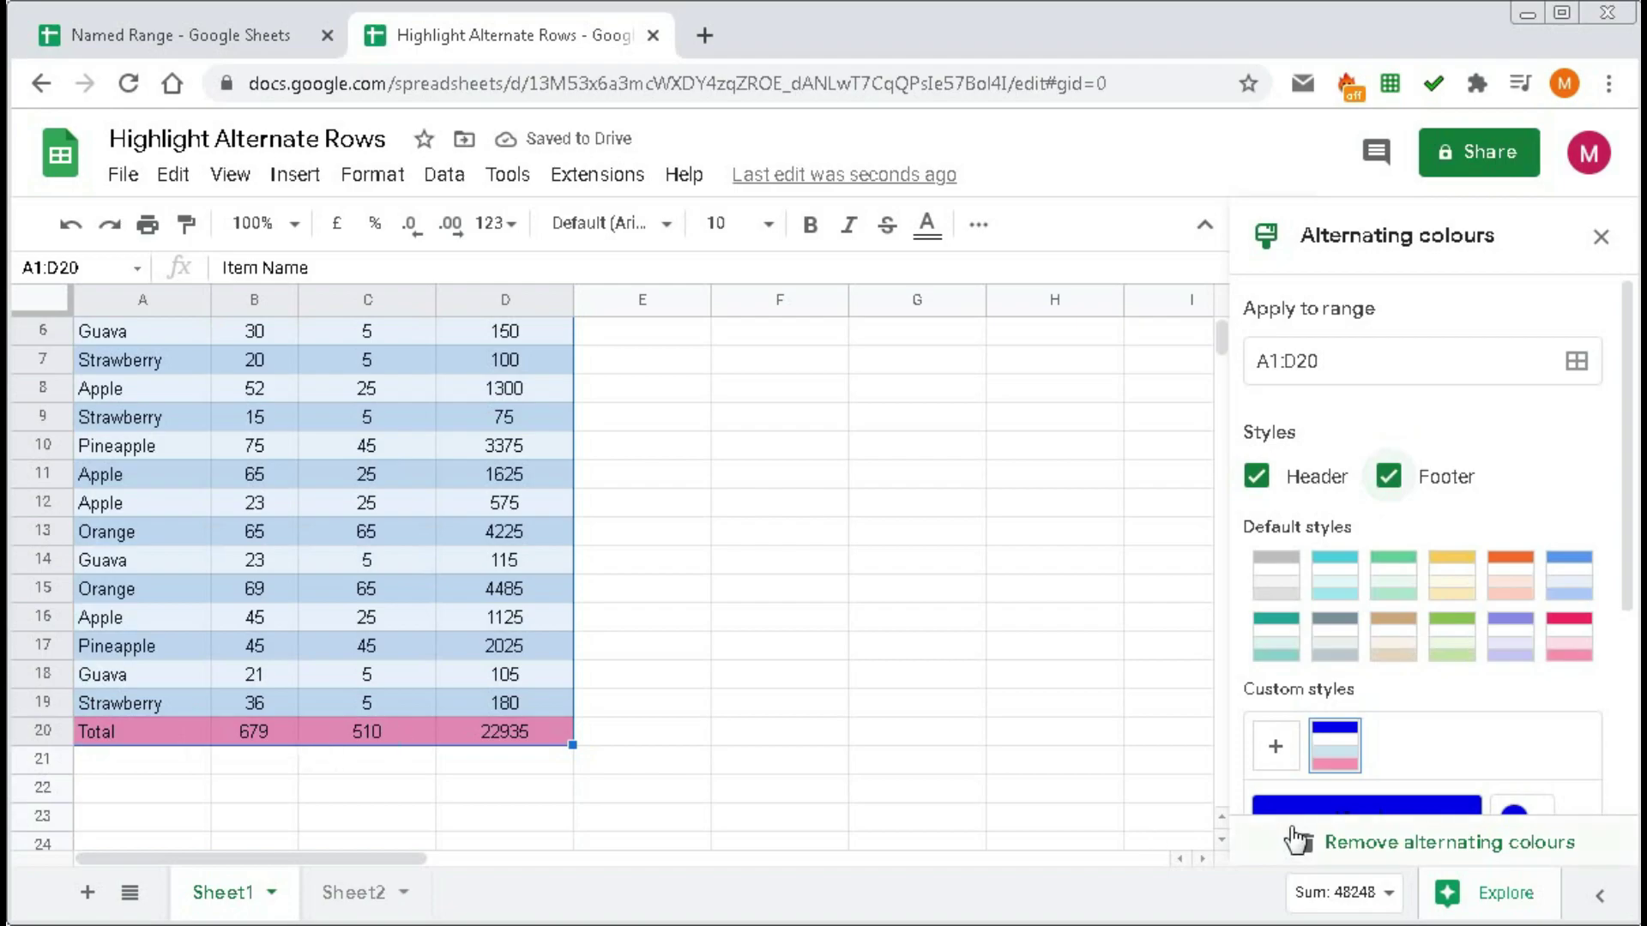
{"action": "scroll", "coordinate": [1334, 776], "scroll_direction": "down", "scroll_amount": 3}
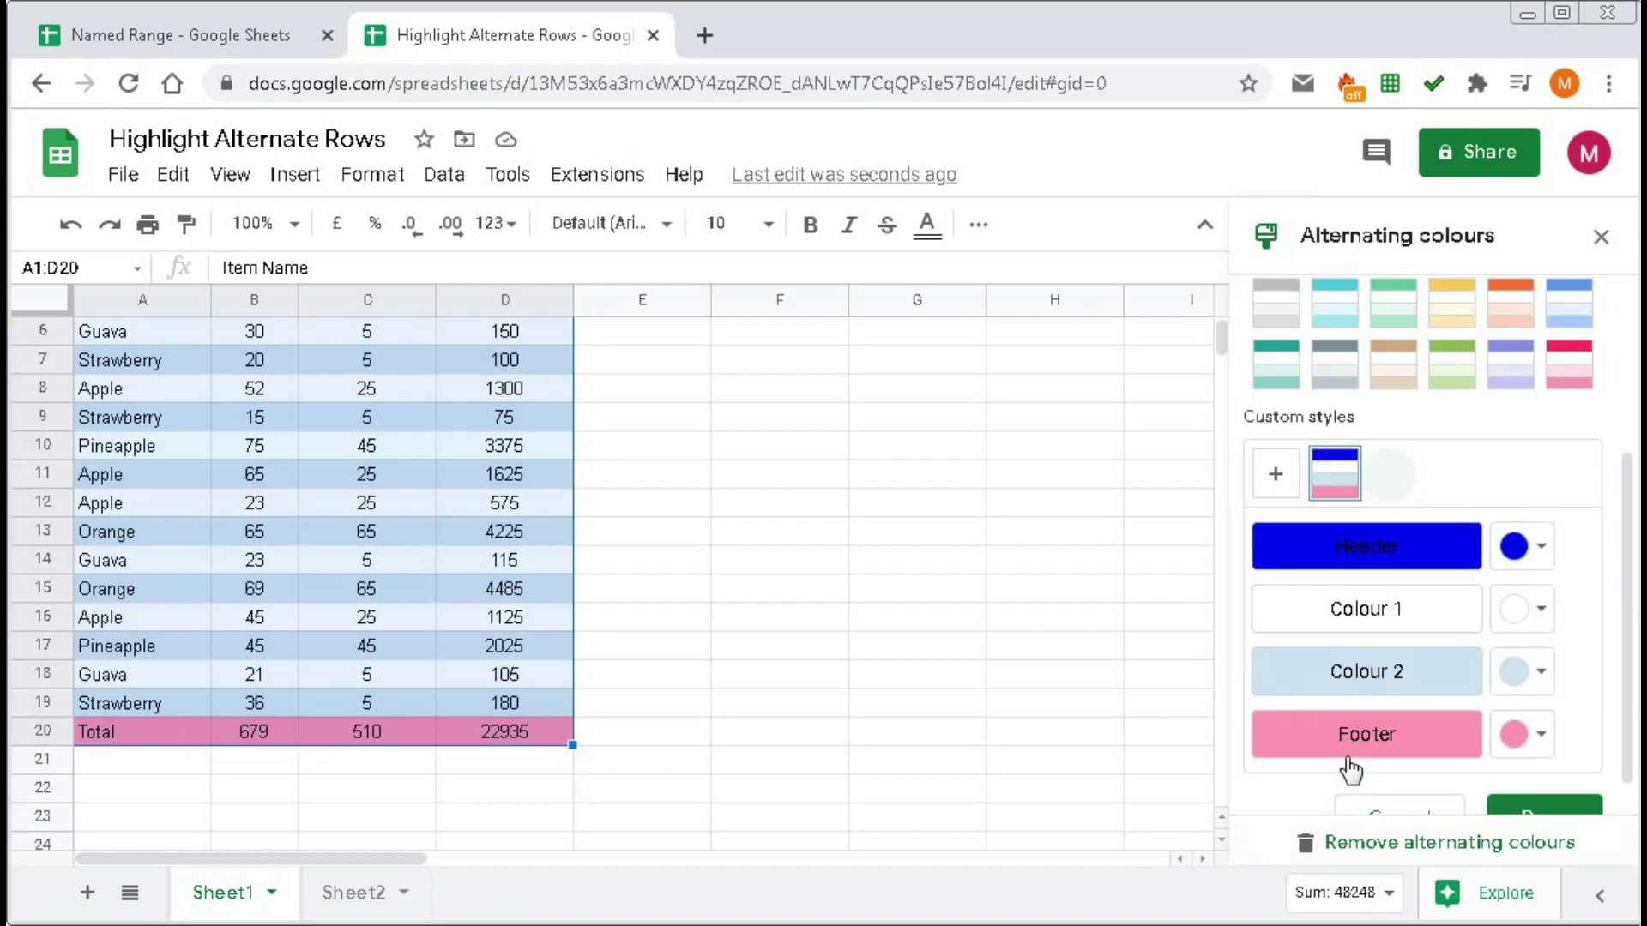
{"action": "left_click", "coordinate": [1541, 736]}
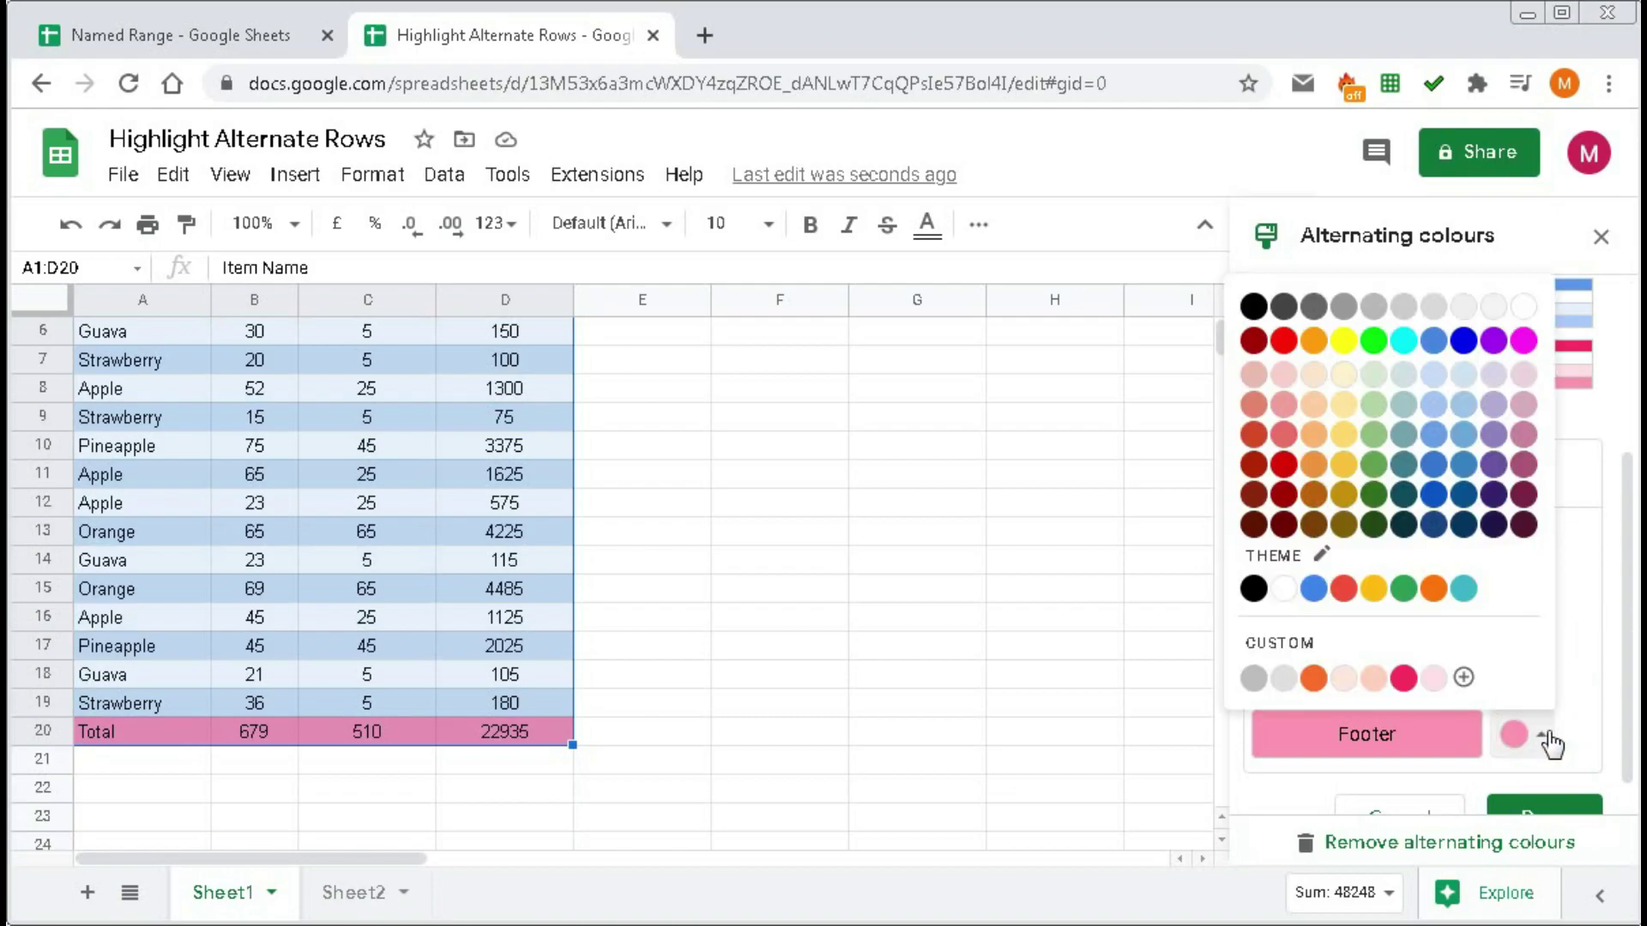
{"action": "left_click", "coordinate": [1437, 439]}
{"action": "scroll", "coordinate": [1041, 563], "scroll_direction": "up", "scroll_amount": 3}
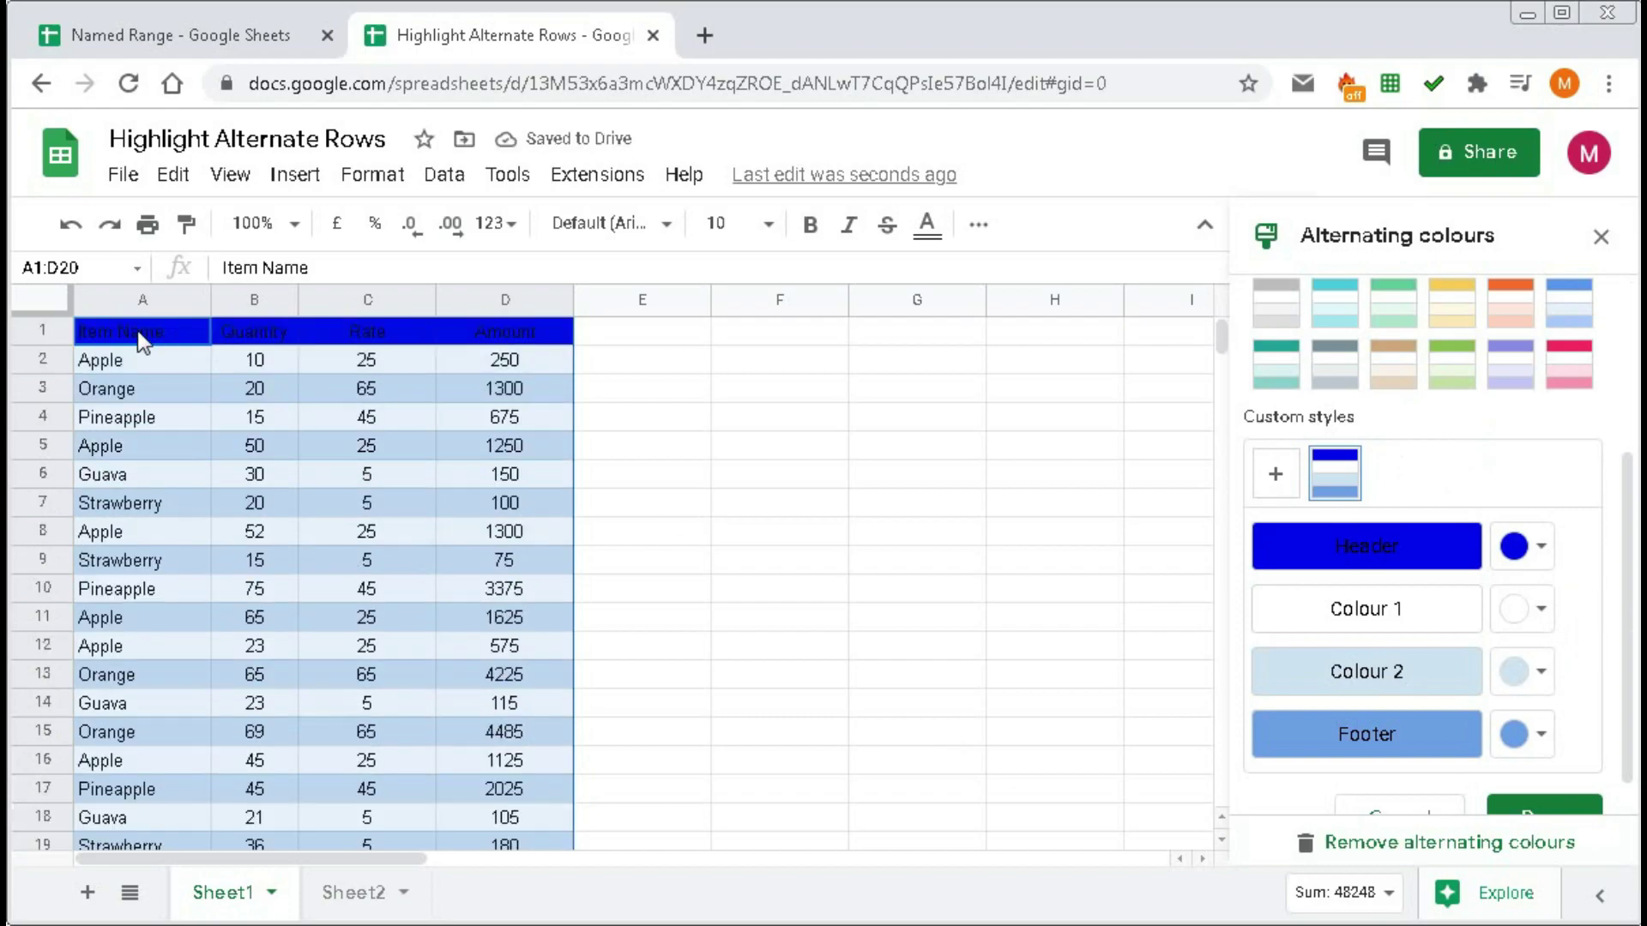
{"action": "scroll", "coordinate": [515, 356], "scroll_direction": "down", "scroll_amount": 2}
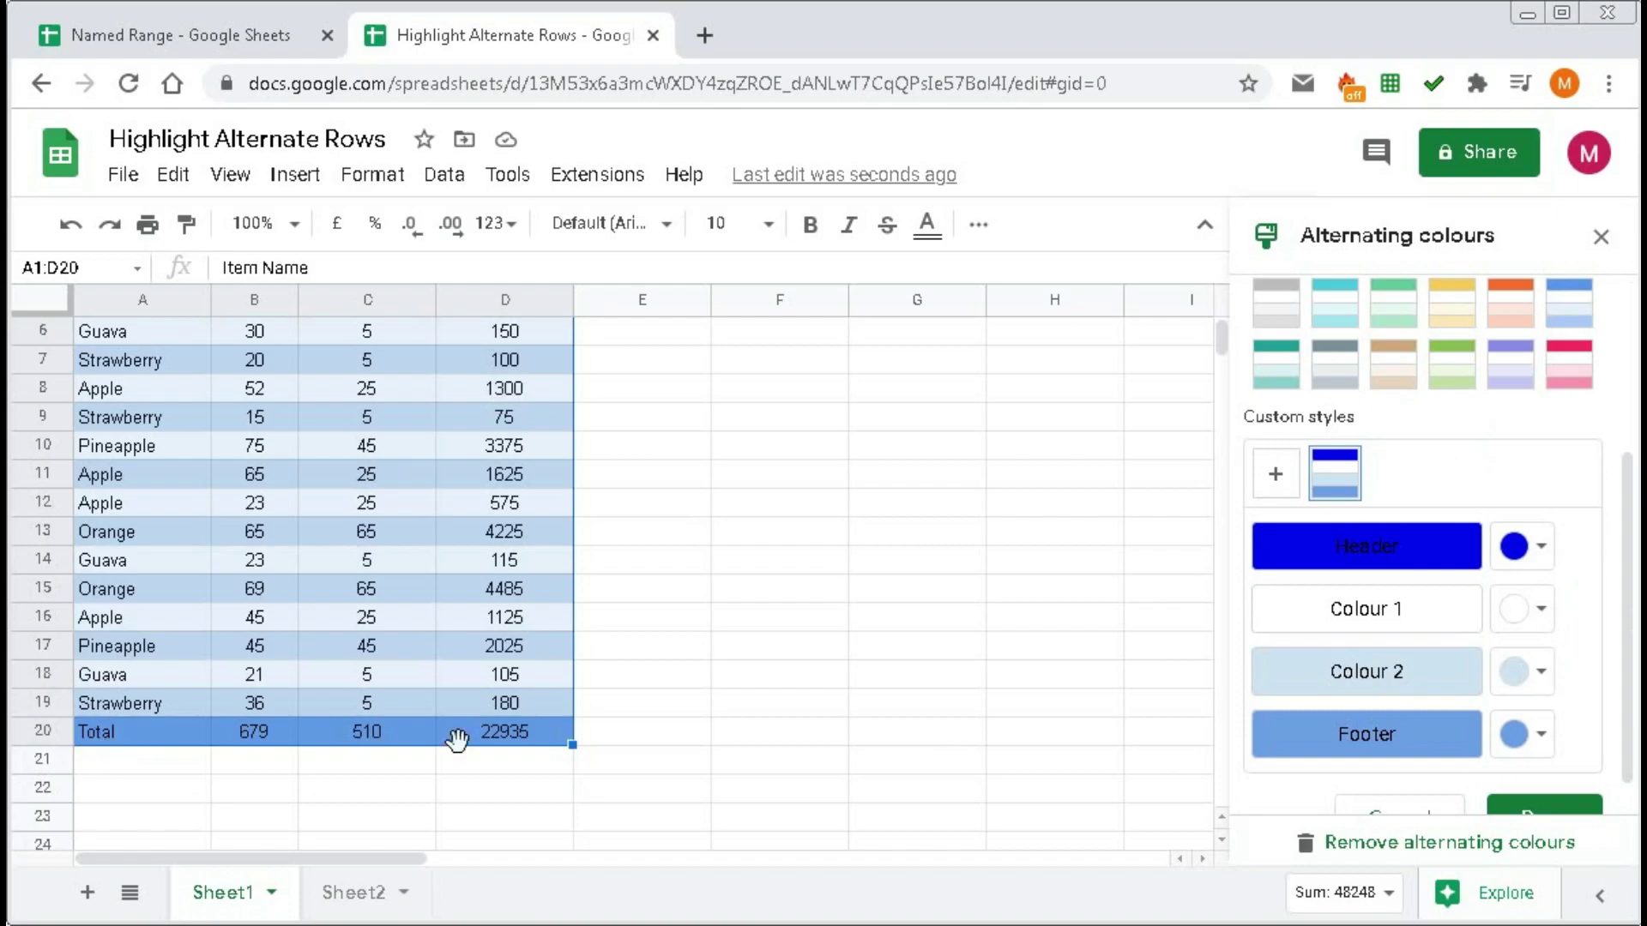
{"action": "scroll", "coordinate": [468, 763], "scroll_direction": "up", "scroll_amount": 2}
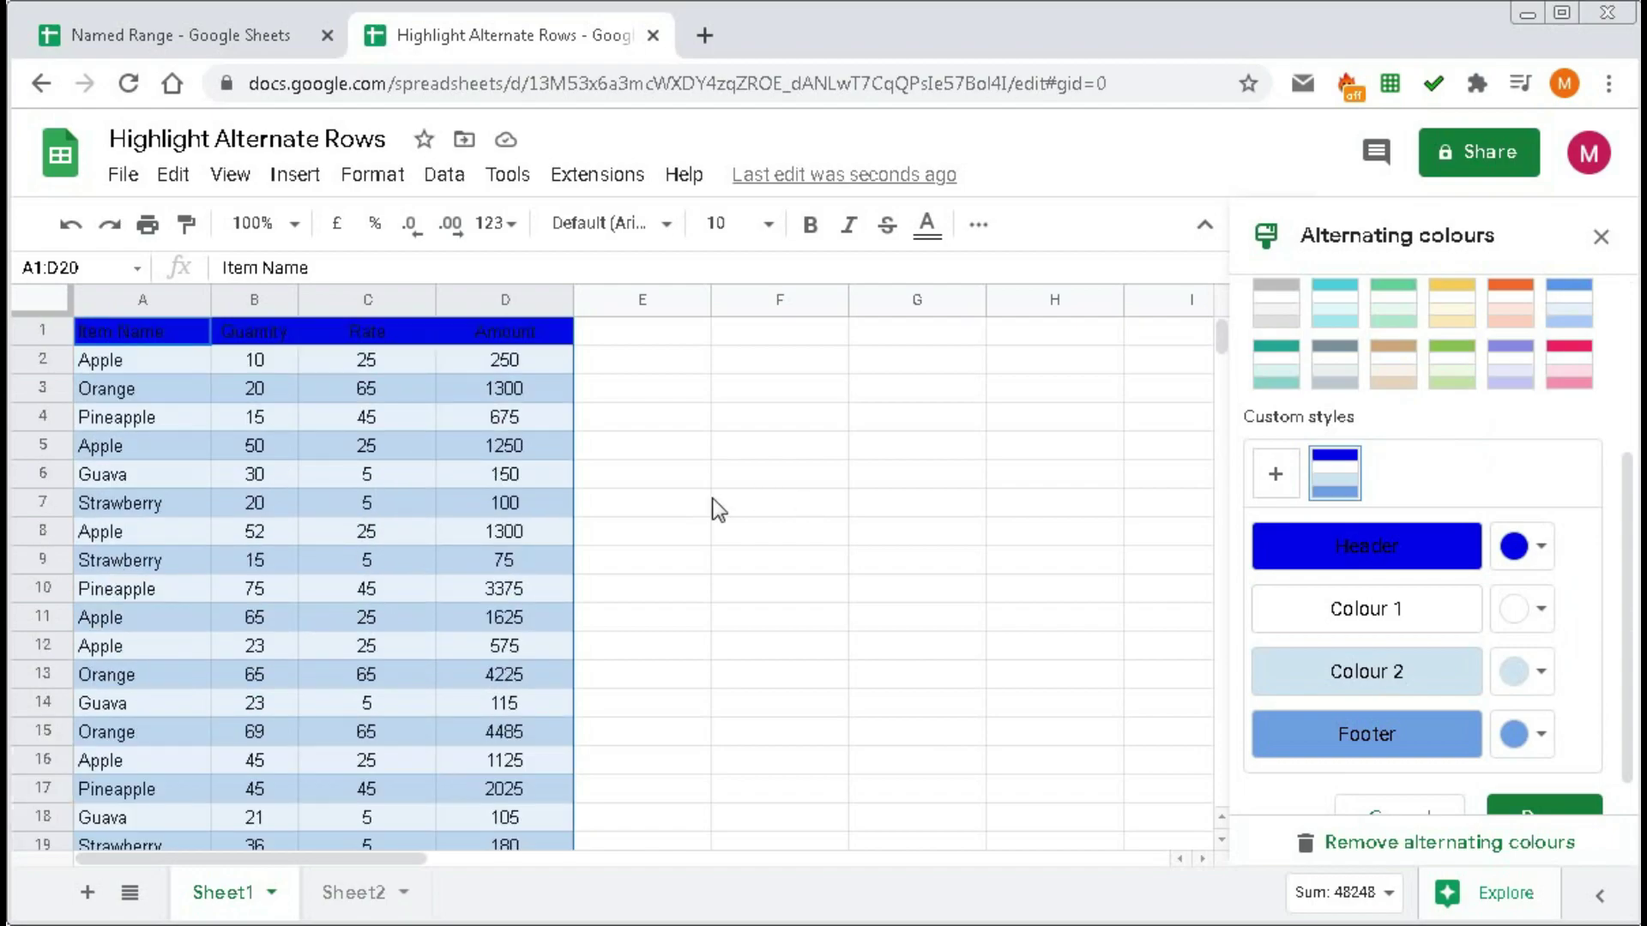
{"action": "scroll", "coordinate": [1407, 701], "scroll_direction": "up", "scroll_amount": 3}
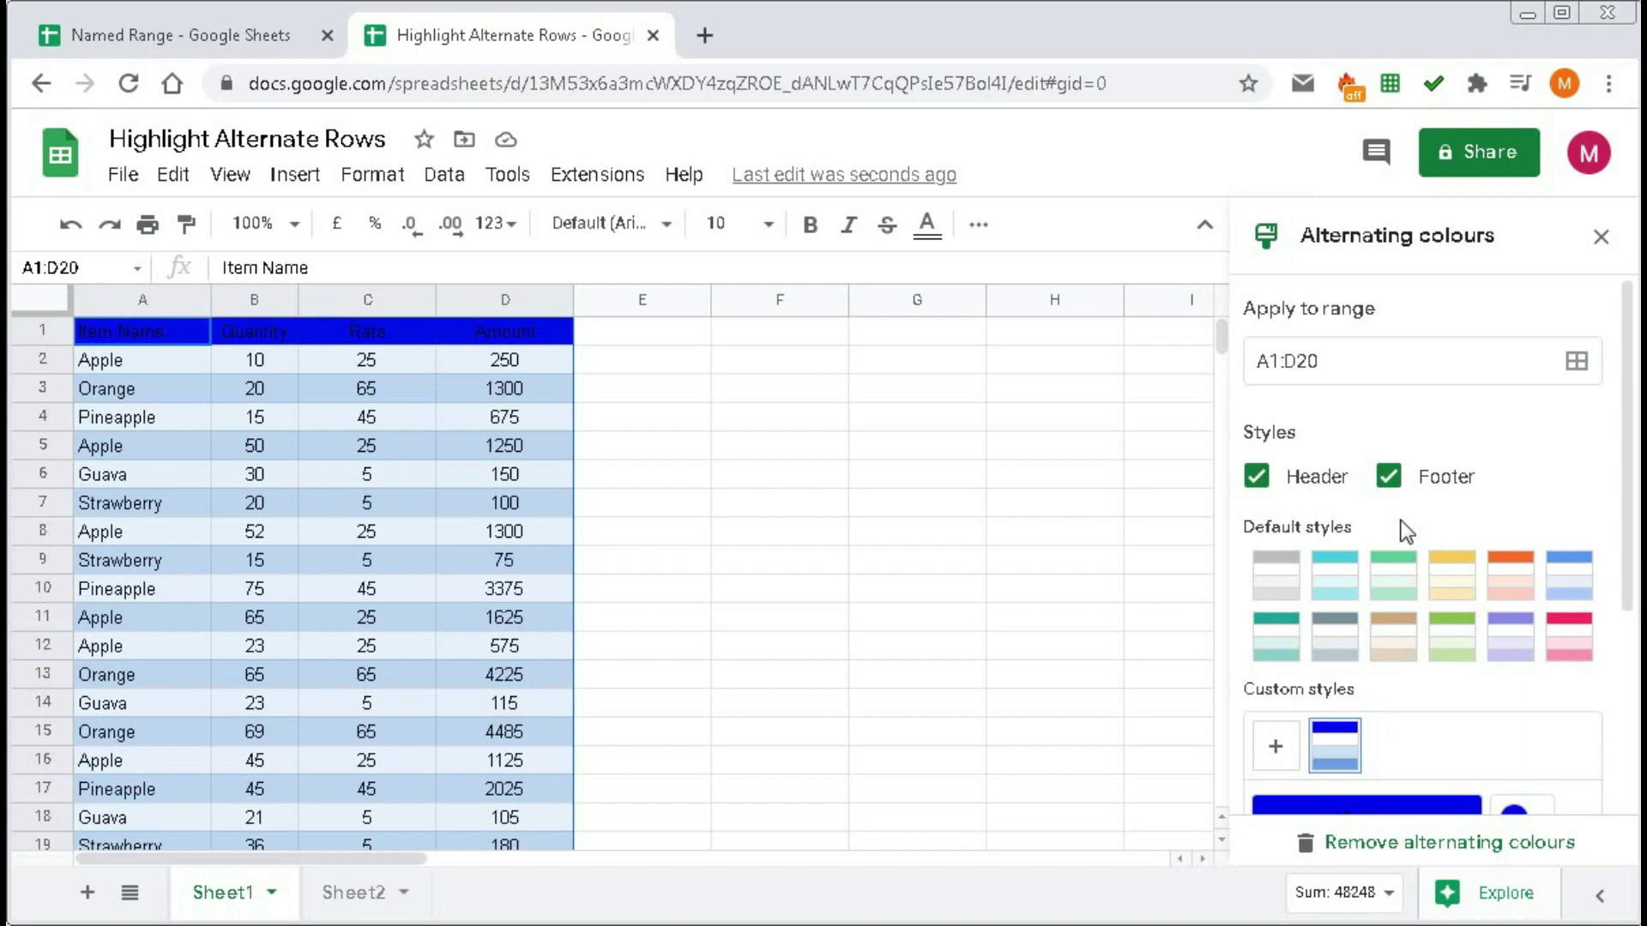
- Close the Alternating colours panel, keeping the custom blue banding on A1:D20
{"action": "scroll", "coordinate": [1381, 654], "scroll_direction": "down", "scroll_amount": 4}
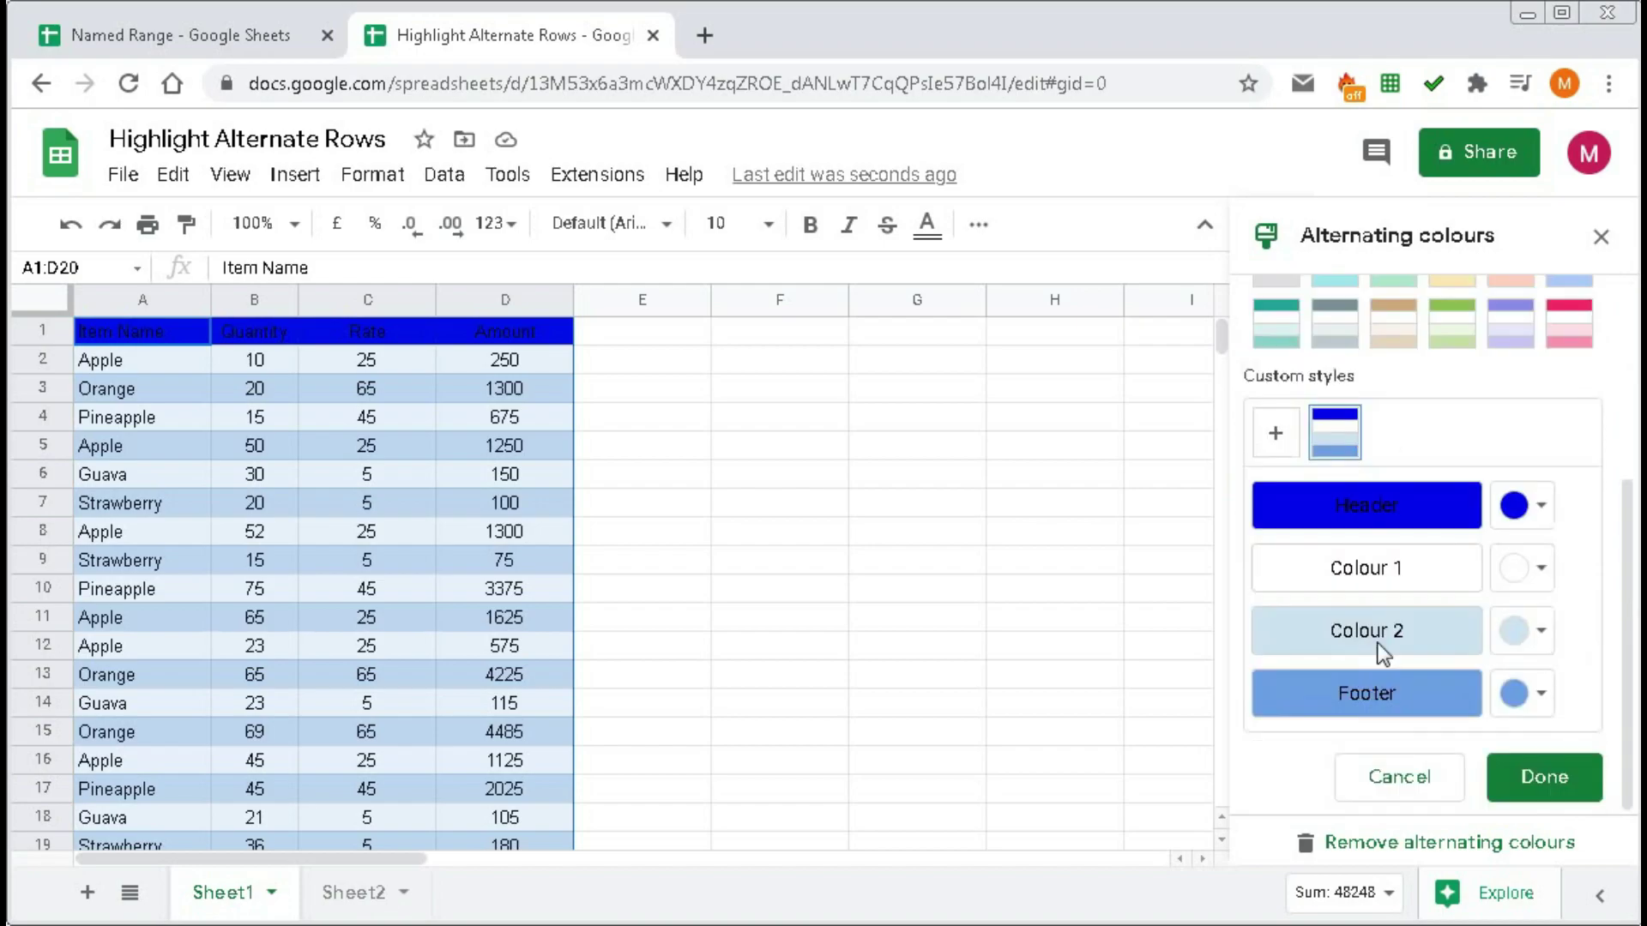
{"action": "left_click", "coordinate": [1535, 777]}
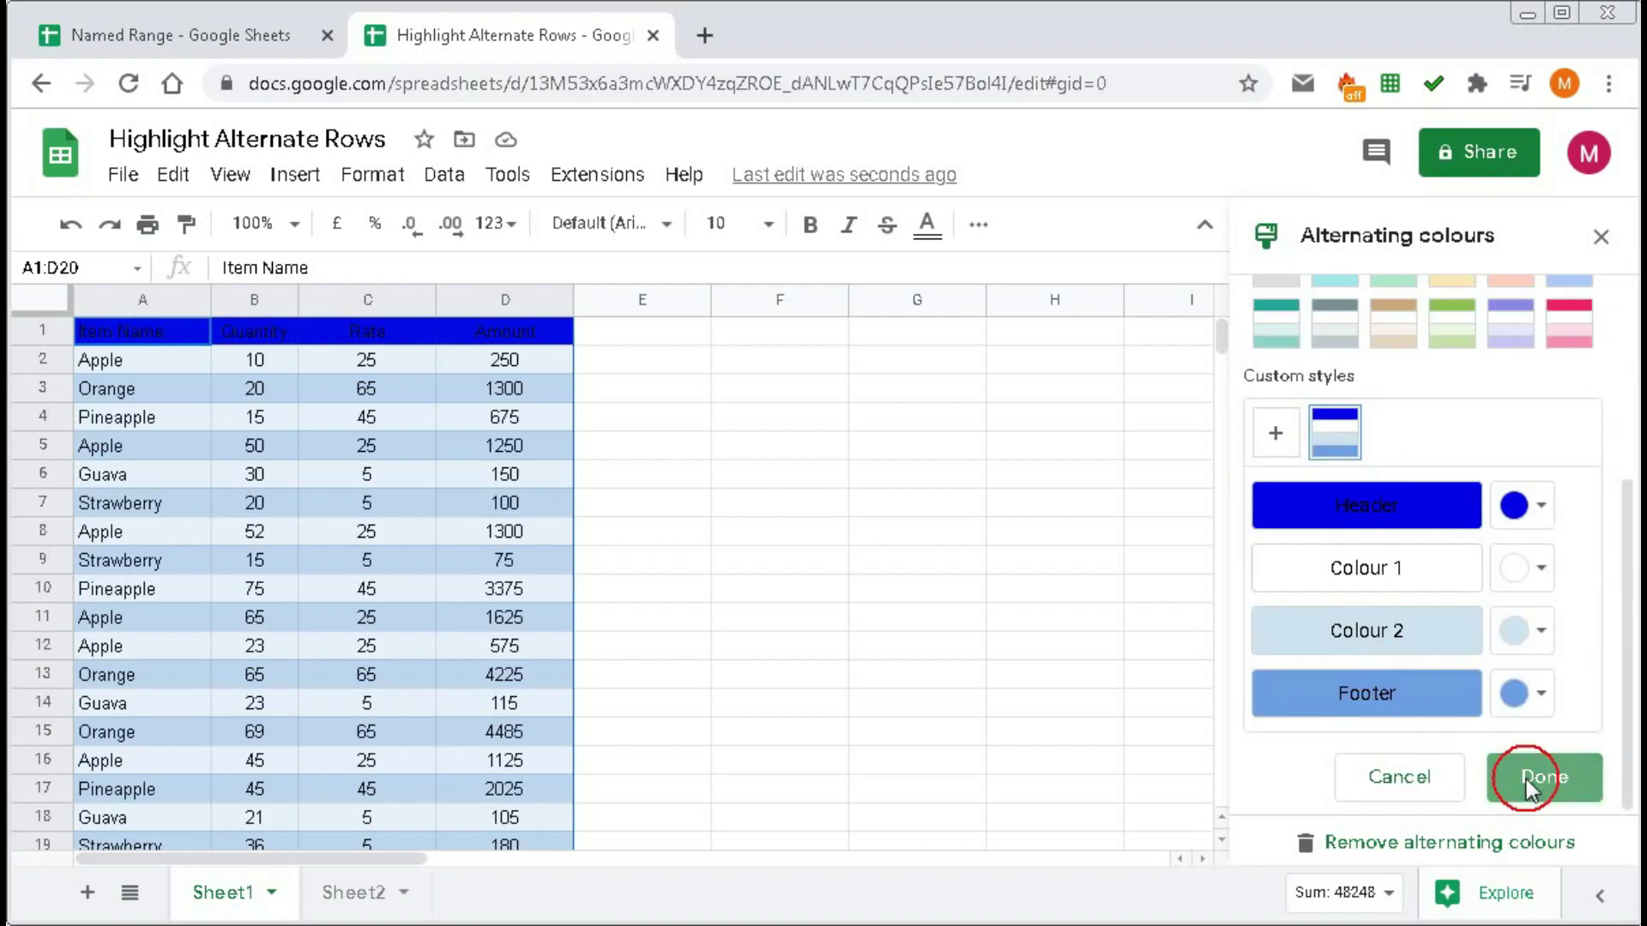
{"action": "left_click", "coordinate": [797, 566]}
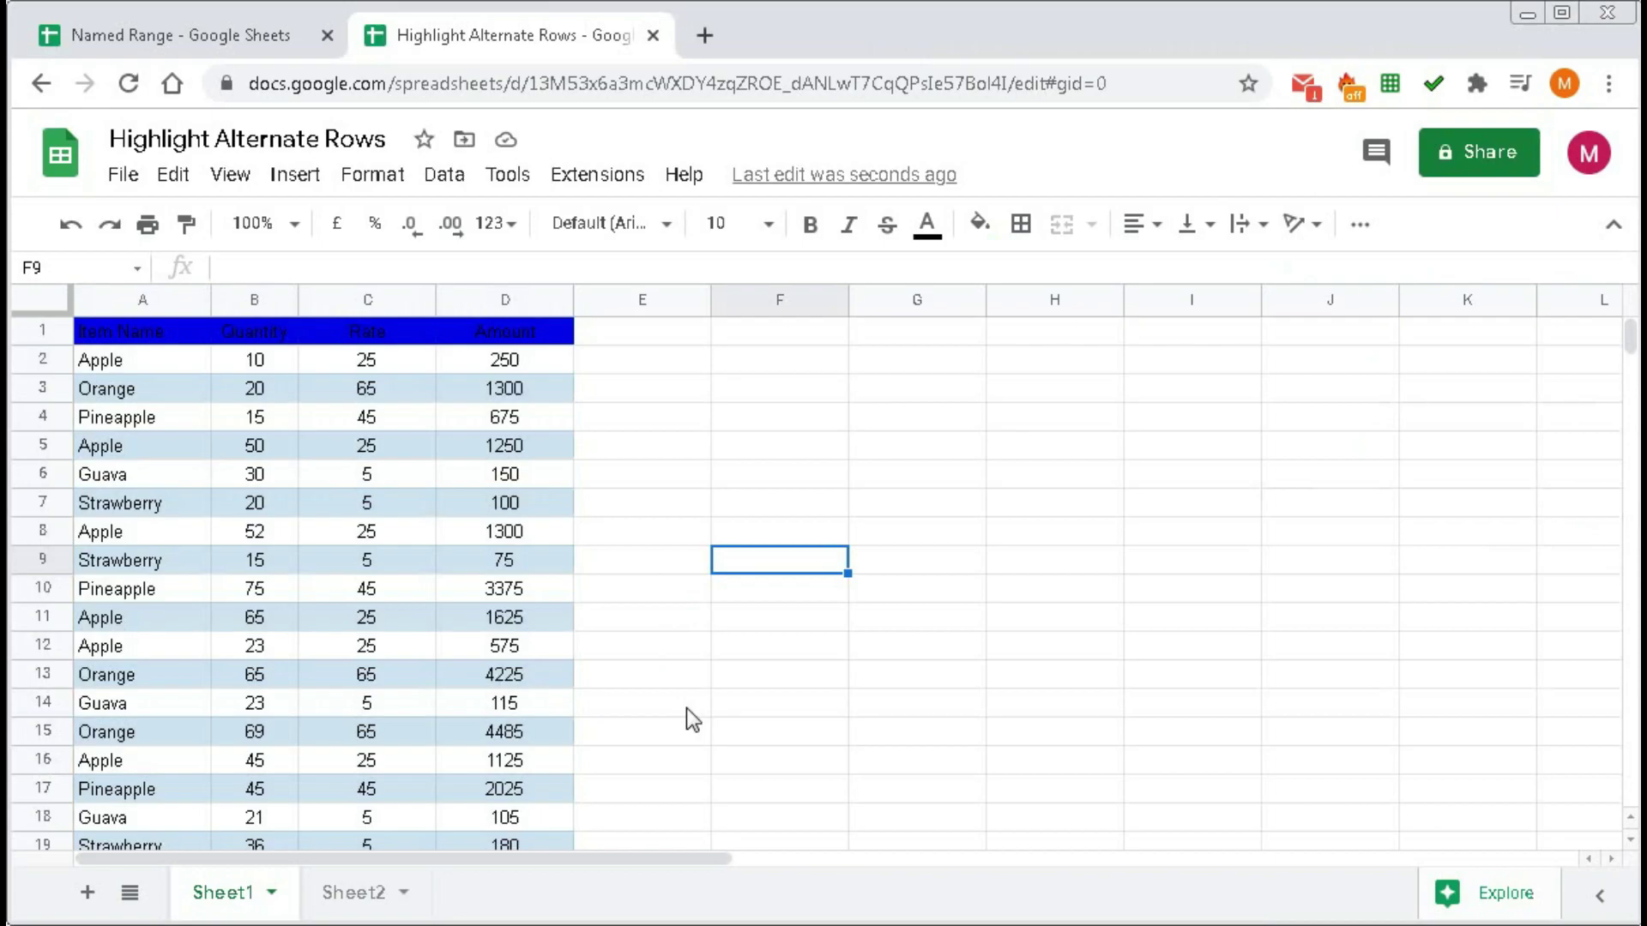
- On Sheet2, select the fruit table A1:D19 and start a conditional formatting rule for it
{"action": "left_click", "coordinate": [336, 895]}
{"action": "left_click", "coordinate": [247, 567]}
{"action": "scroll", "coordinate": [245, 585], "scroll_direction": "down", "scroll_amount": 2}
{"action": "scroll", "coordinate": [130, 372], "scroll_direction": "up", "scroll_amount": 2}
{"action": "left_click_drag", "start_coordinate": [120, 333], "coordinate": [554, 770]}
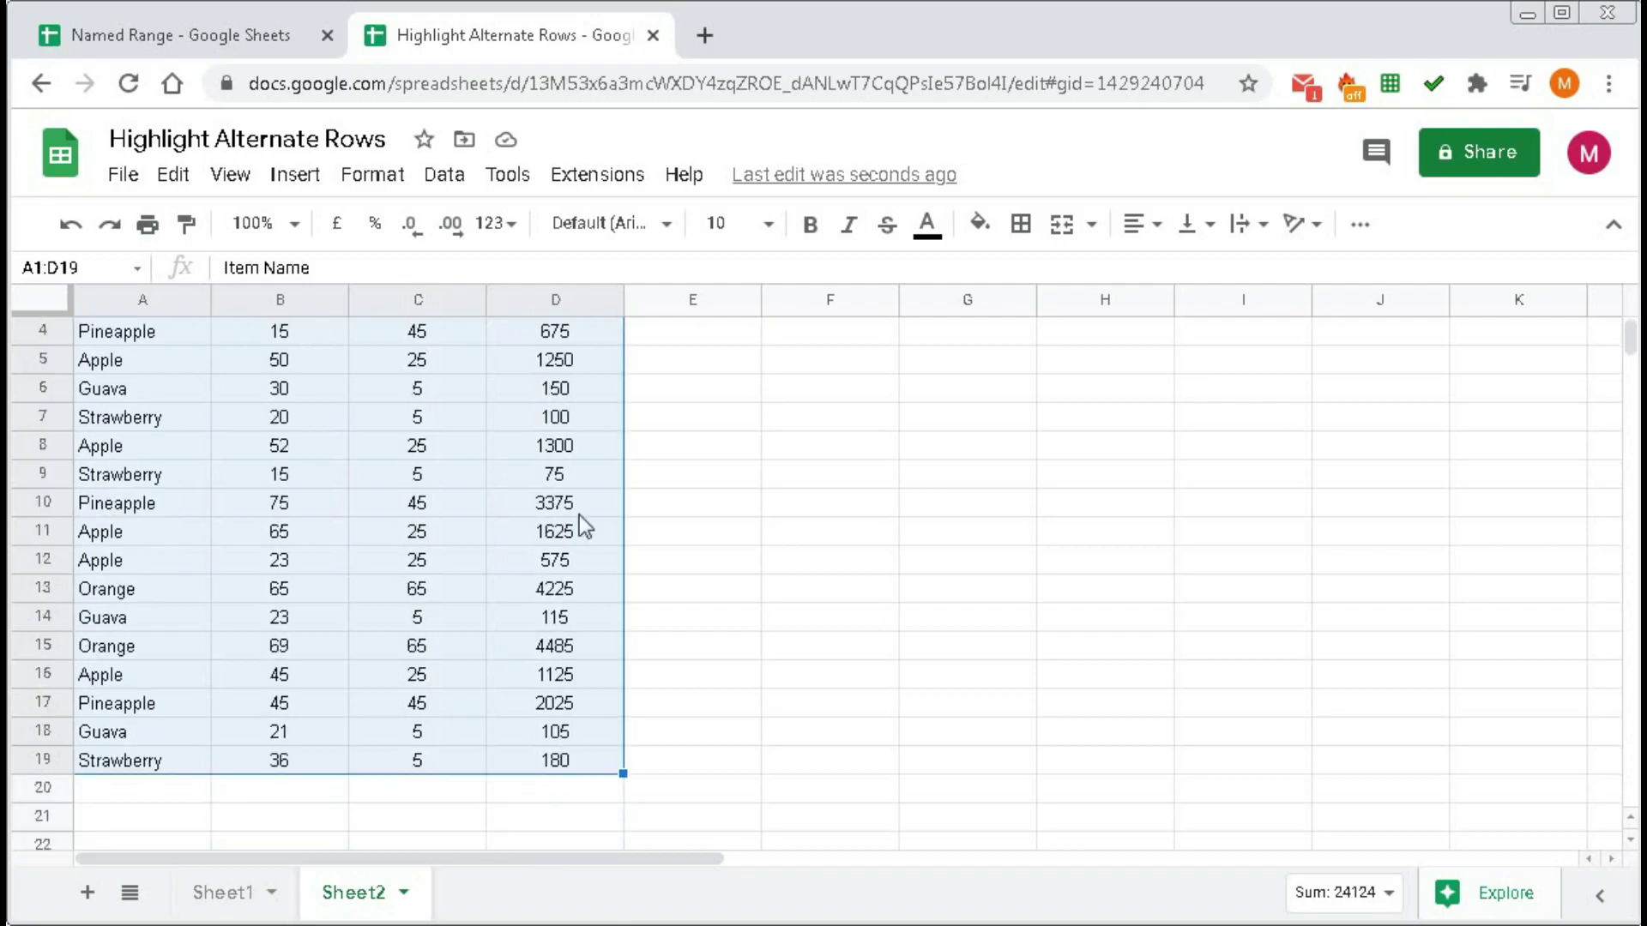
{"action": "left_click", "coordinate": [370, 176]}
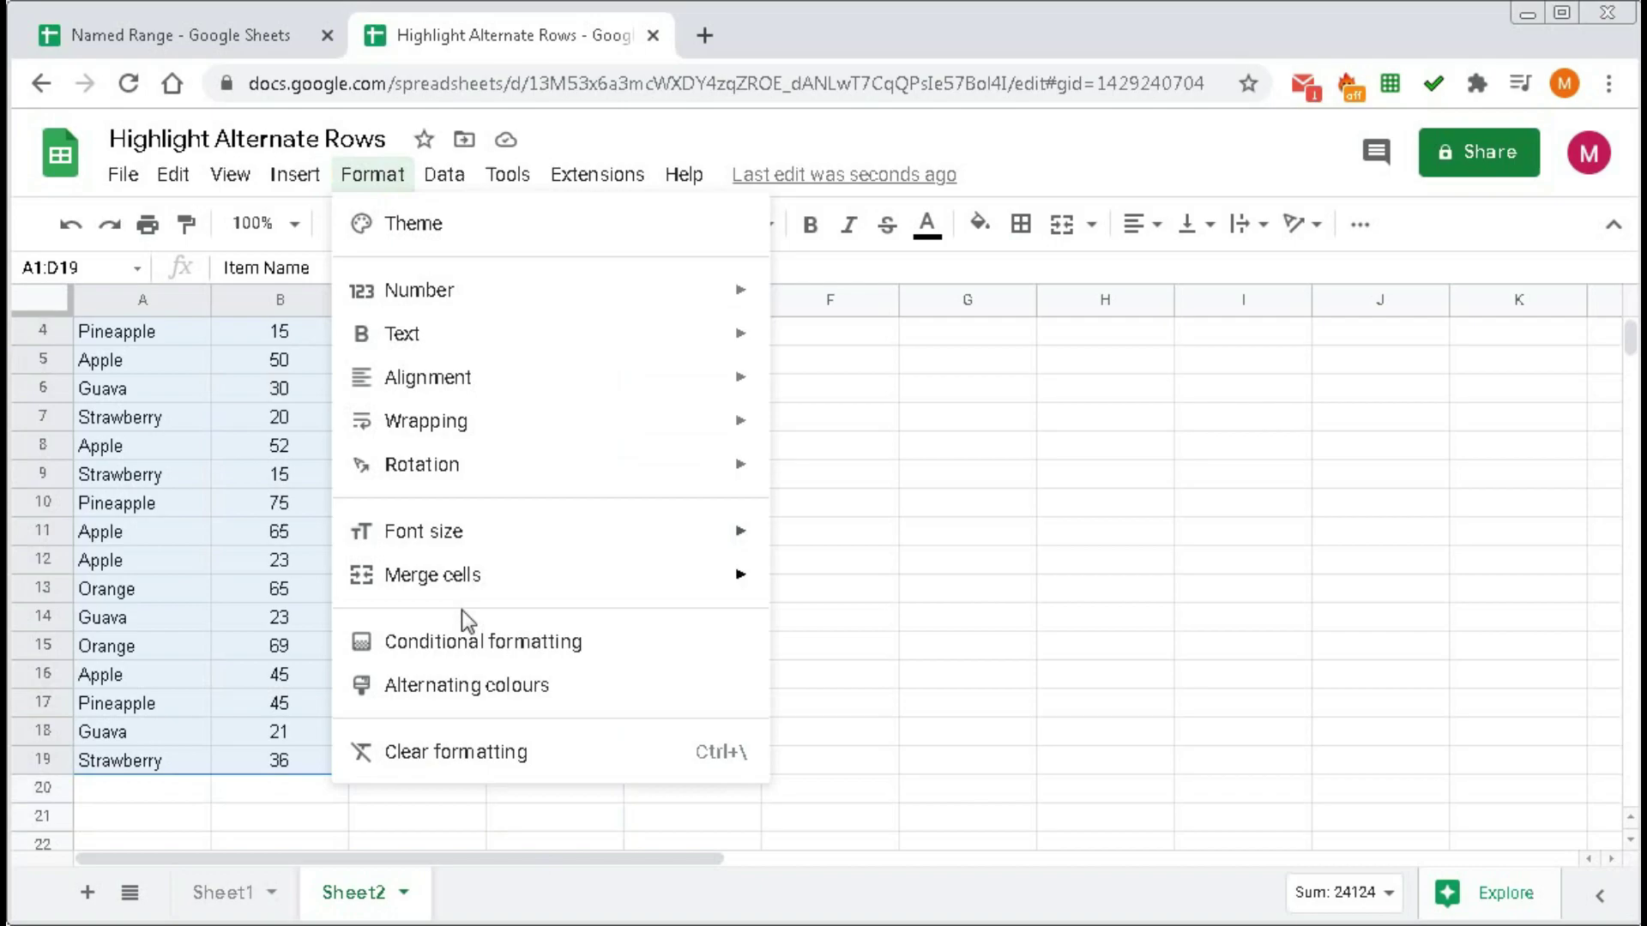
{"action": "left_click", "coordinate": [478, 648]}
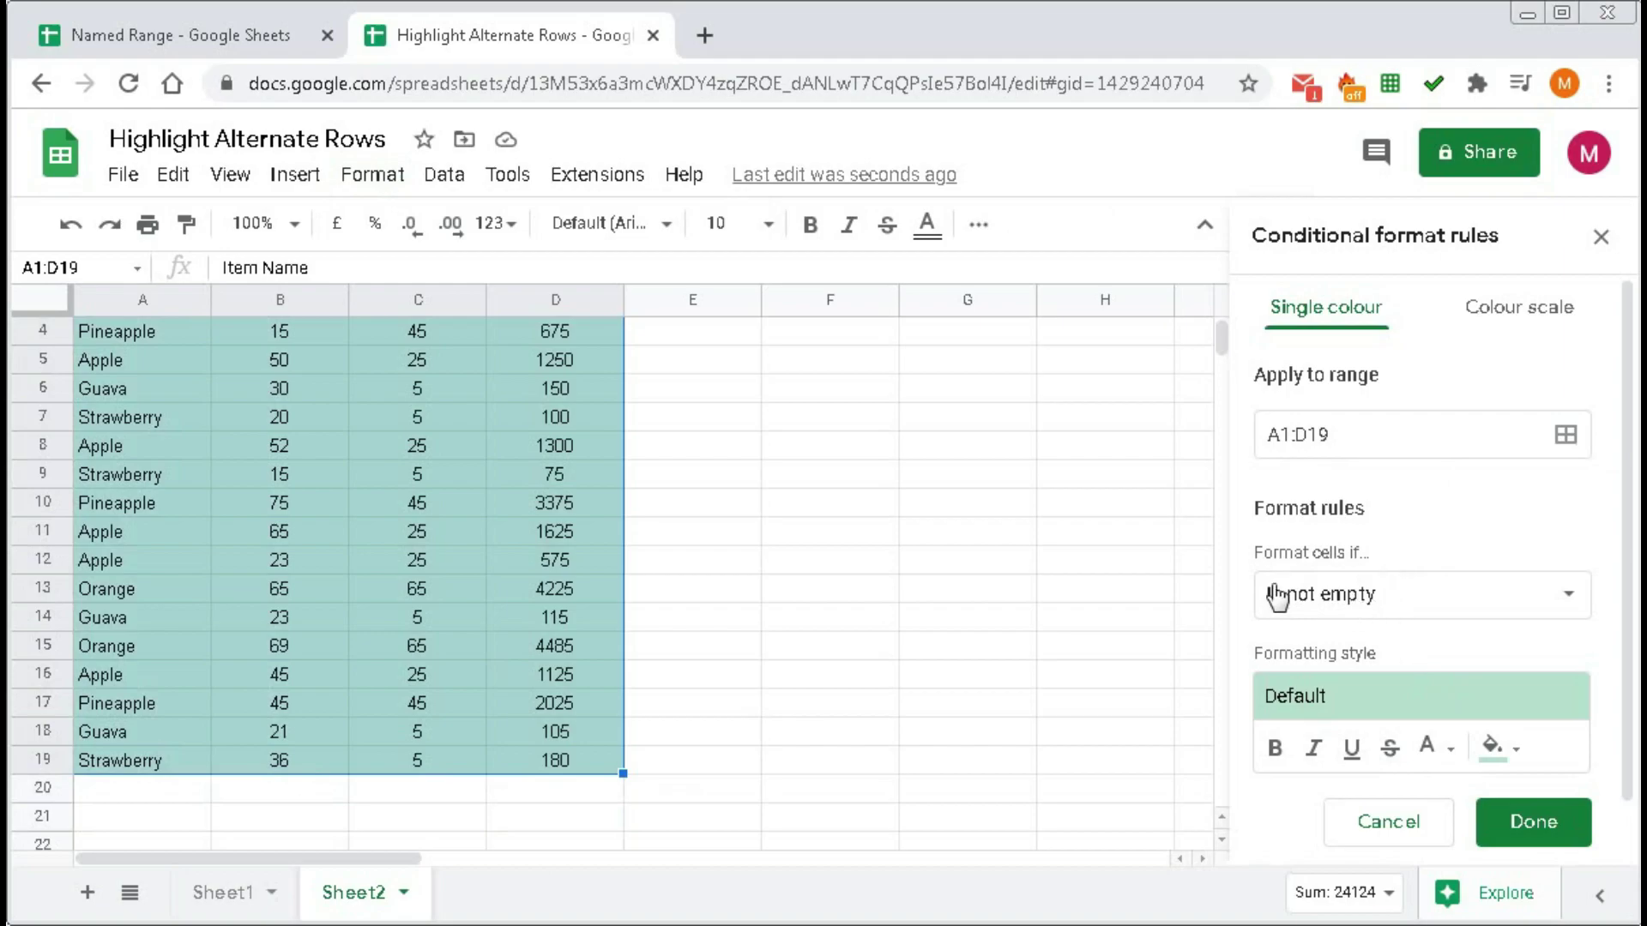
- Change the rule to 'Custom formula is' with =isodd(row()) to shade odd rows
{"action": "left_click", "coordinate": [1470, 611]}
{"action": "scroll", "coordinate": [1376, 777], "scroll_direction": "down", "scroll_amount": 5}
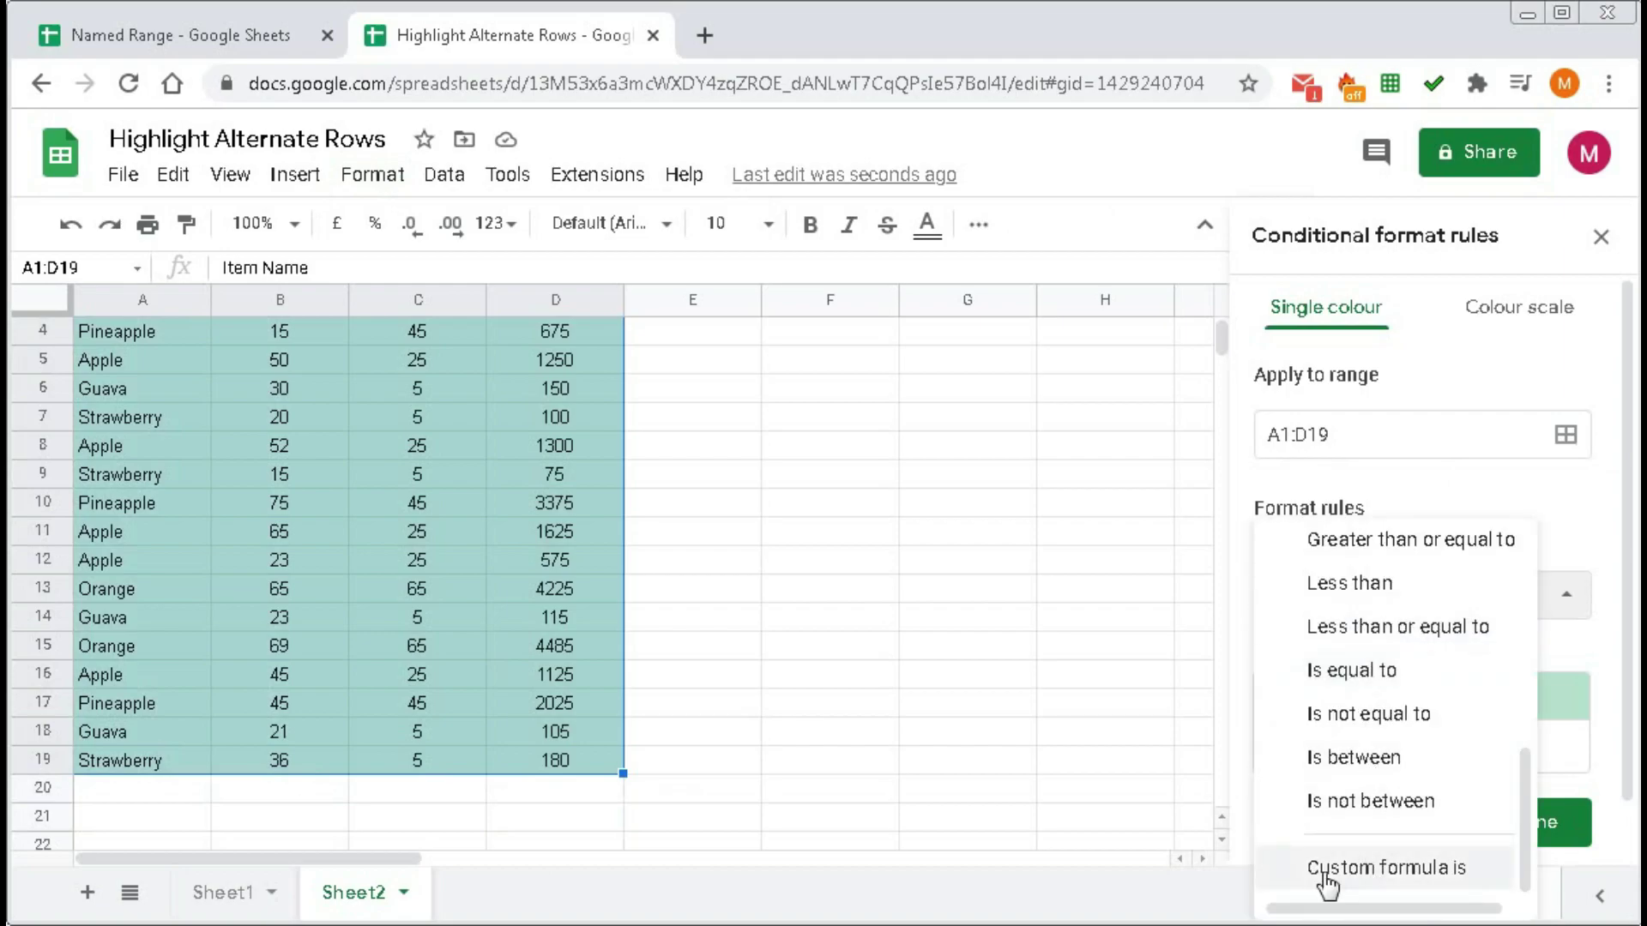
{"action": "left_click", "coordinate": [1428, 880]}
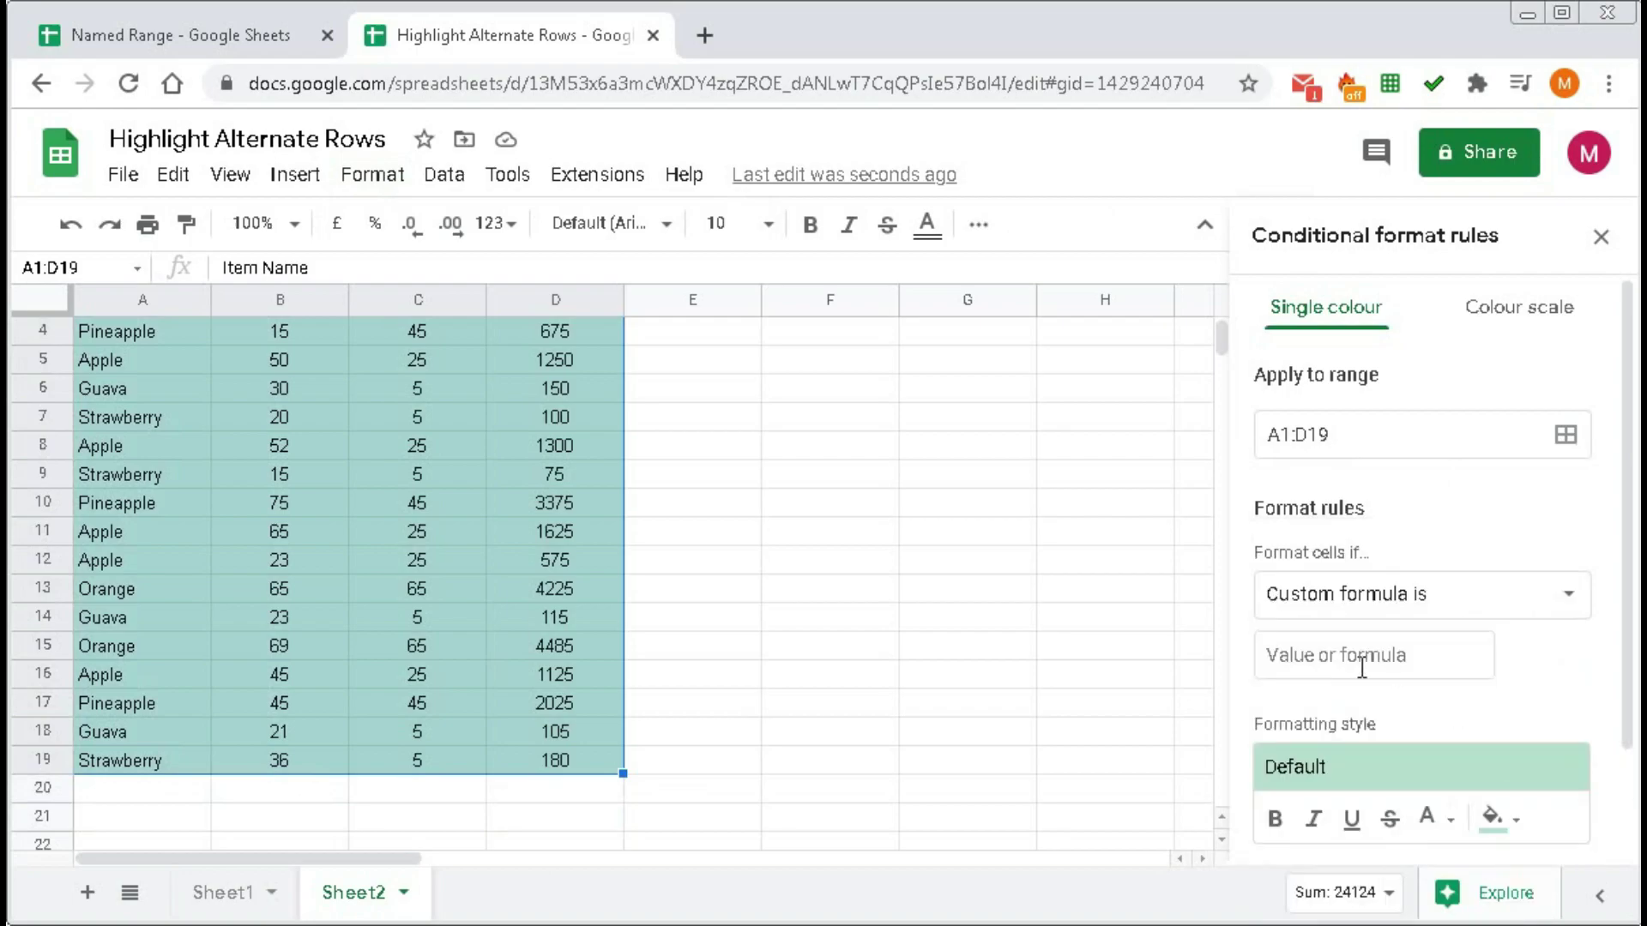
{"action": "left_click", "coordinate": [1317, 657]}
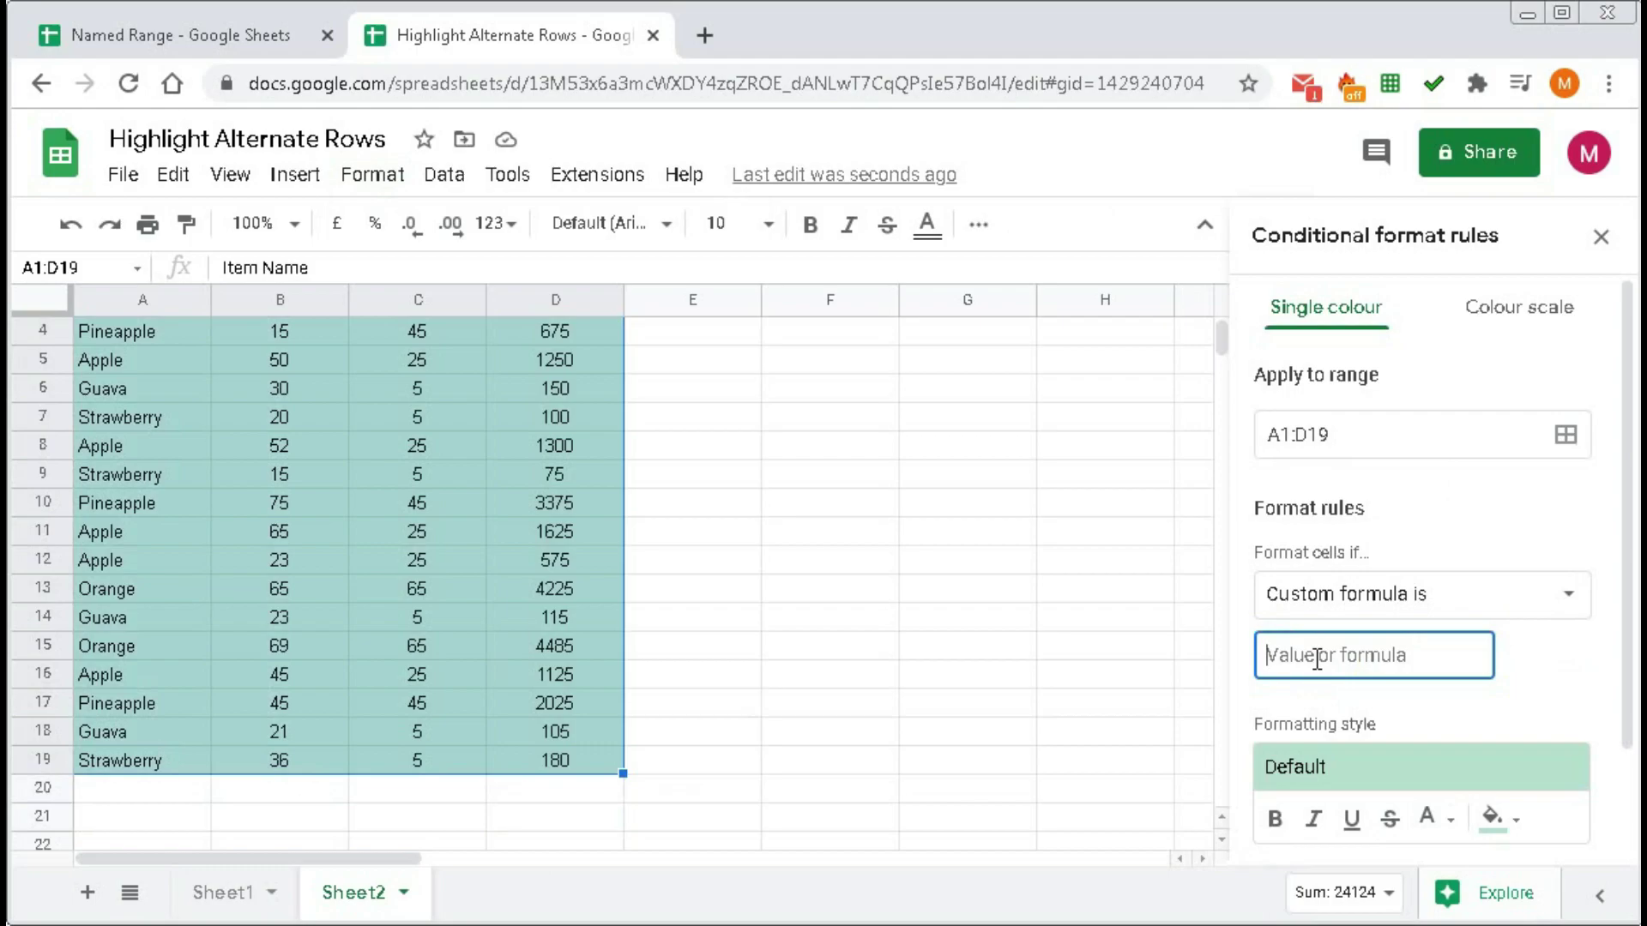
{"action": "type", "text": "=isodd"}
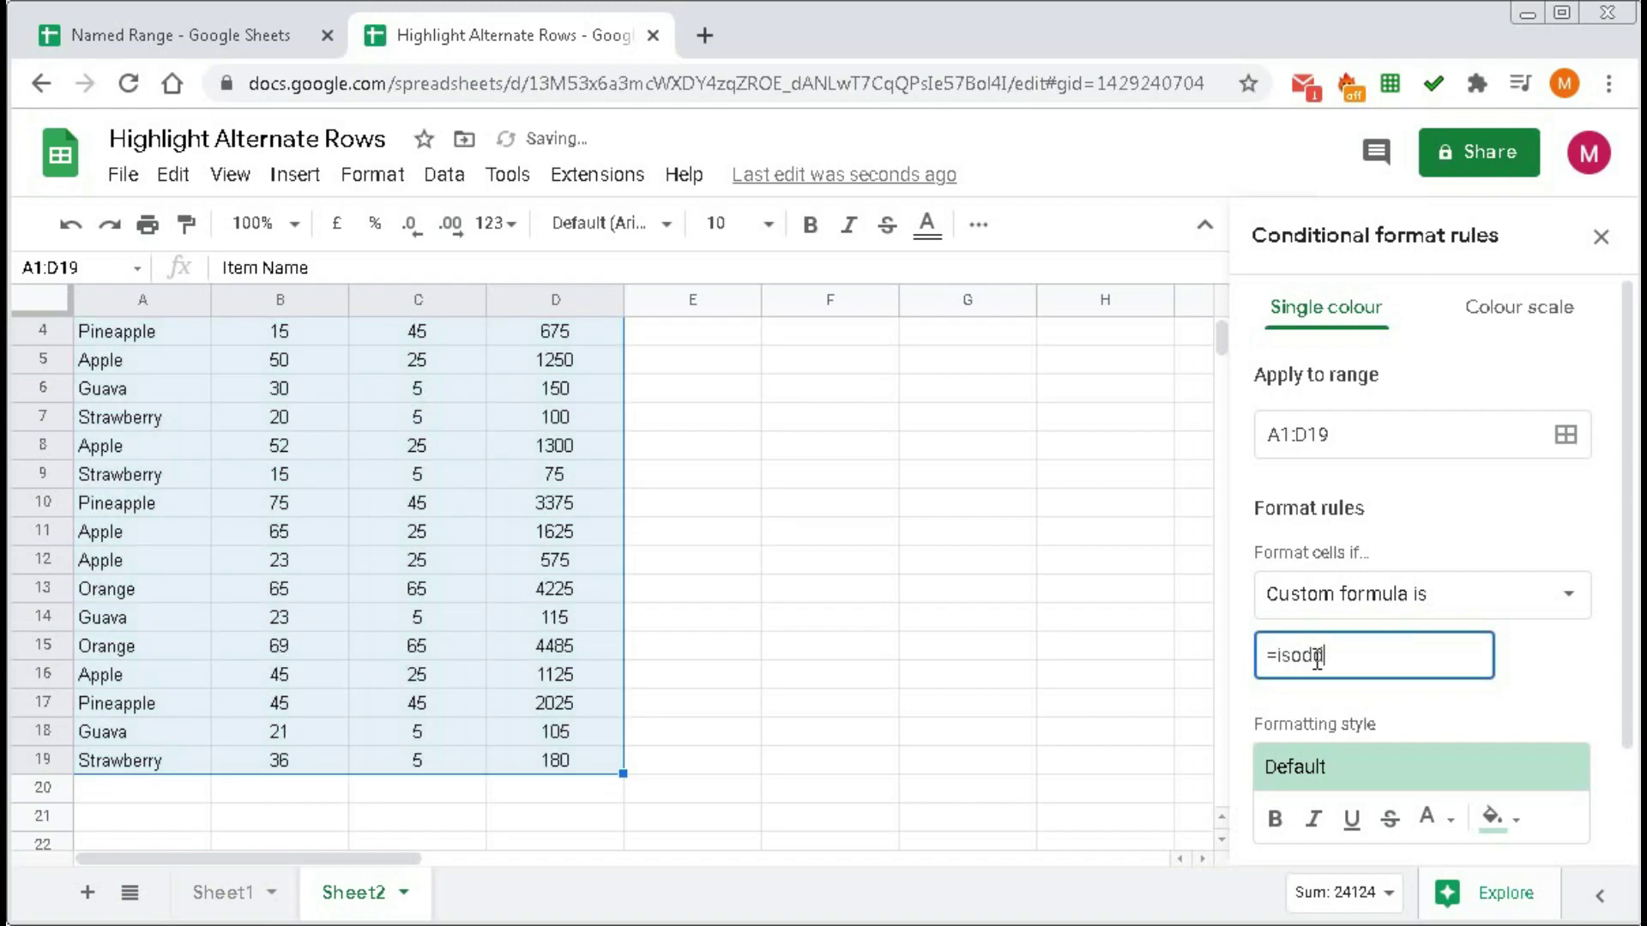
{"action": "type", "text": "(row()"}
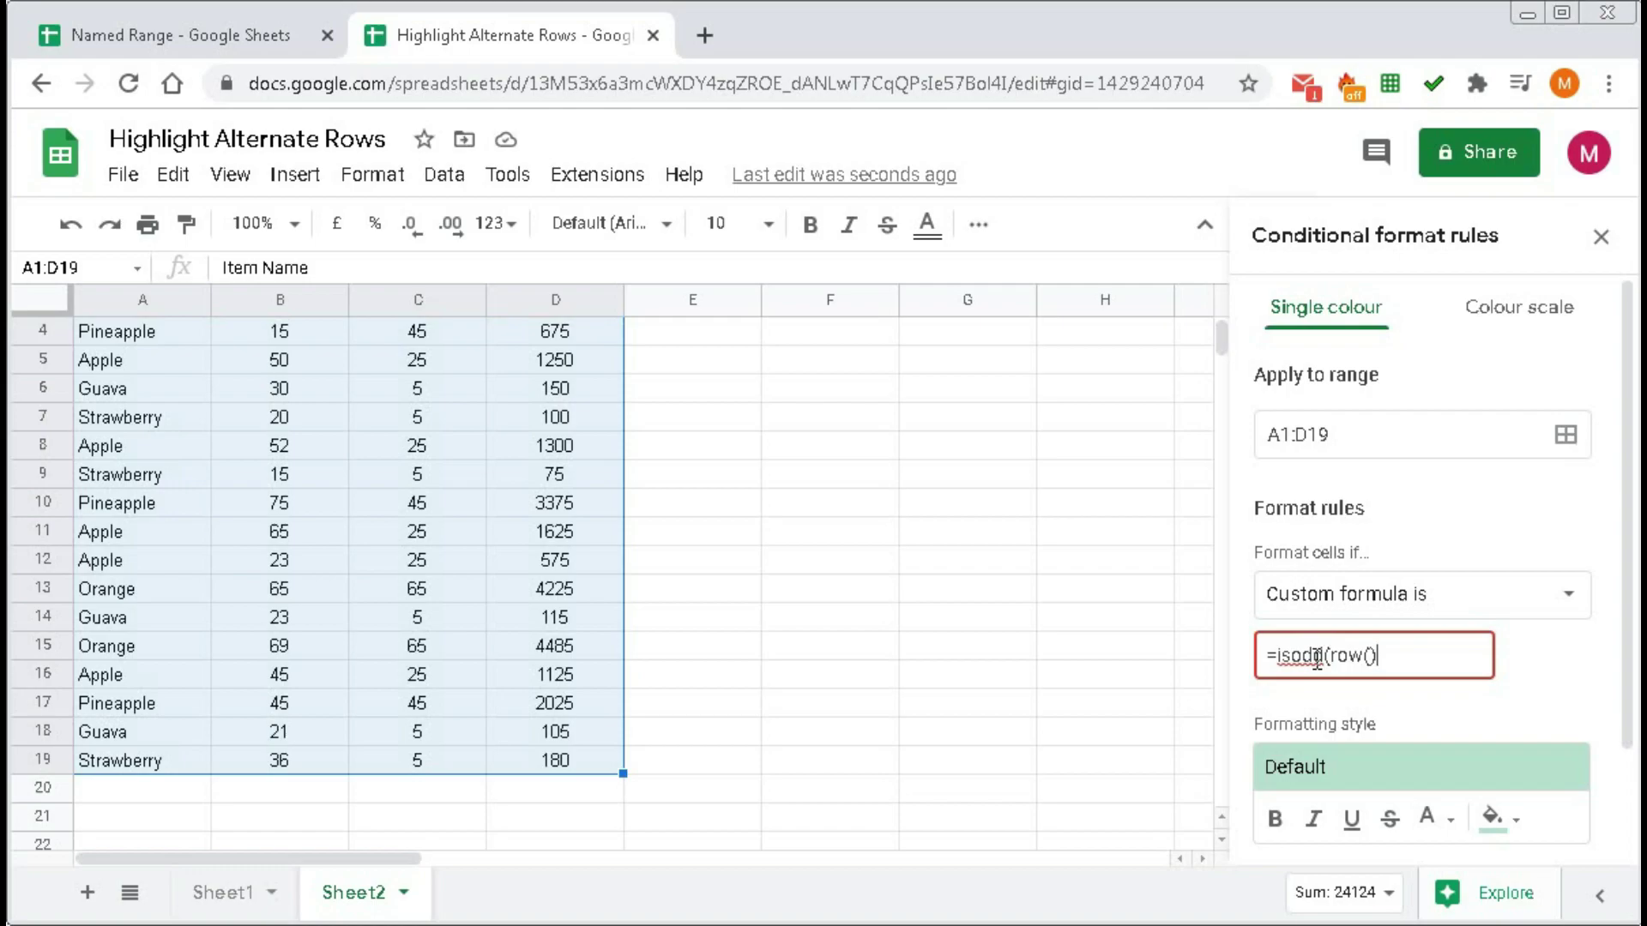
{"action": "type", "text": ")"}
{"action": "scroll", "coordinate": [484, 554], "scroll_direction": "up", "scroll_amount": 1}
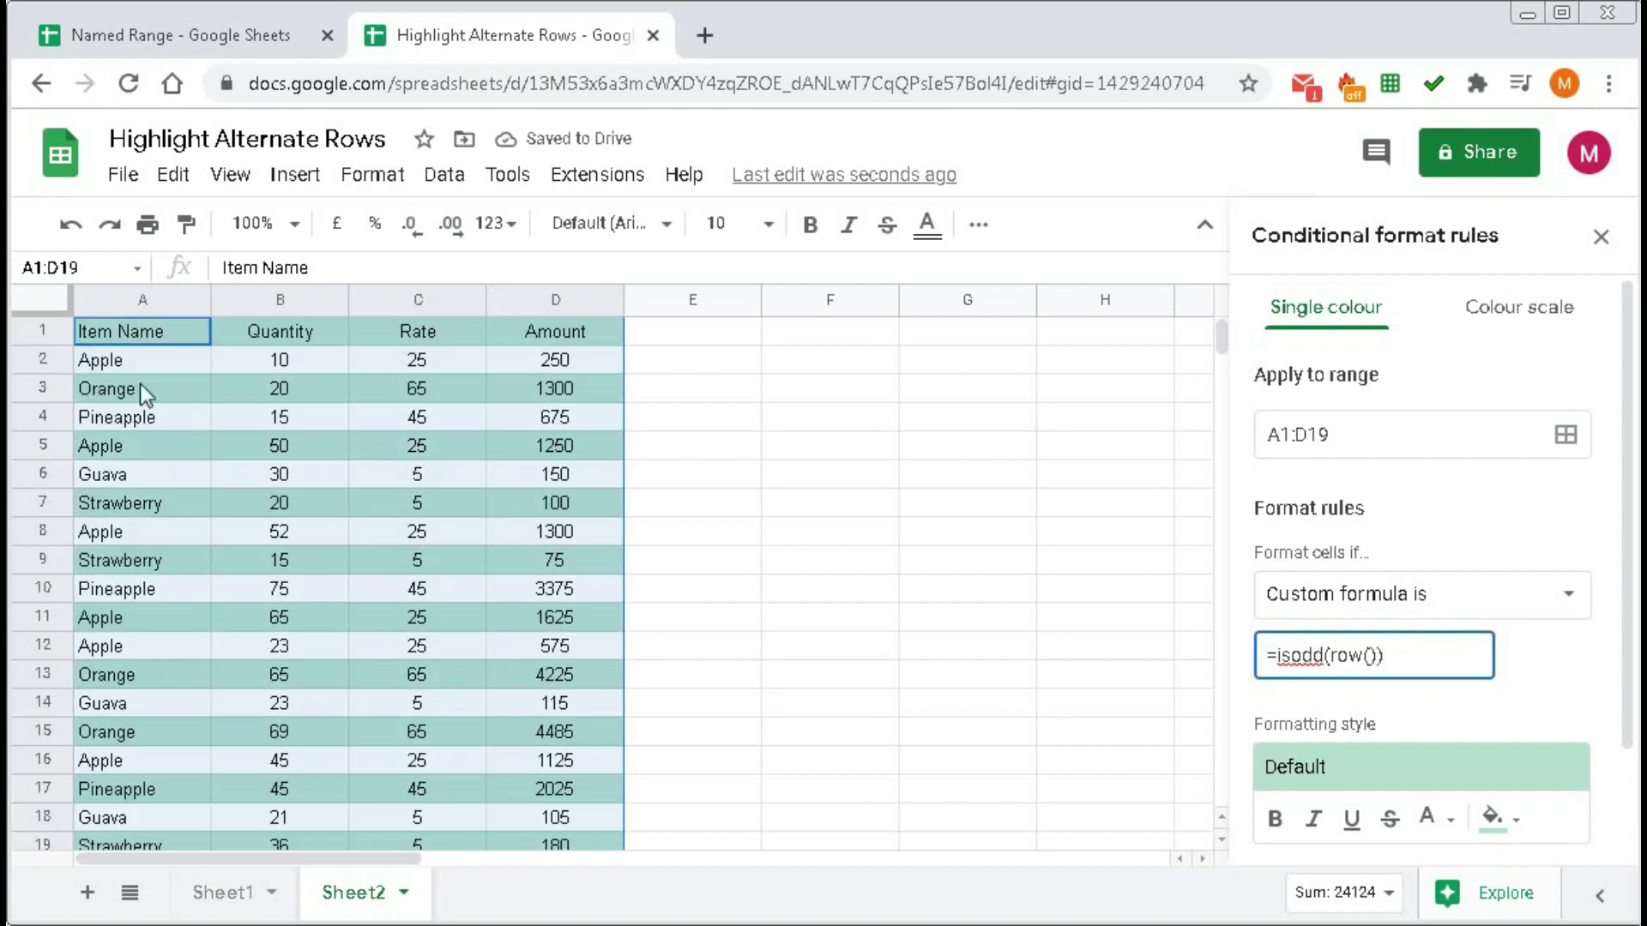
{"action": "scroll", "coordinate": [1417, 706], "scroll_direction": "down", "scroll_amount": 2}
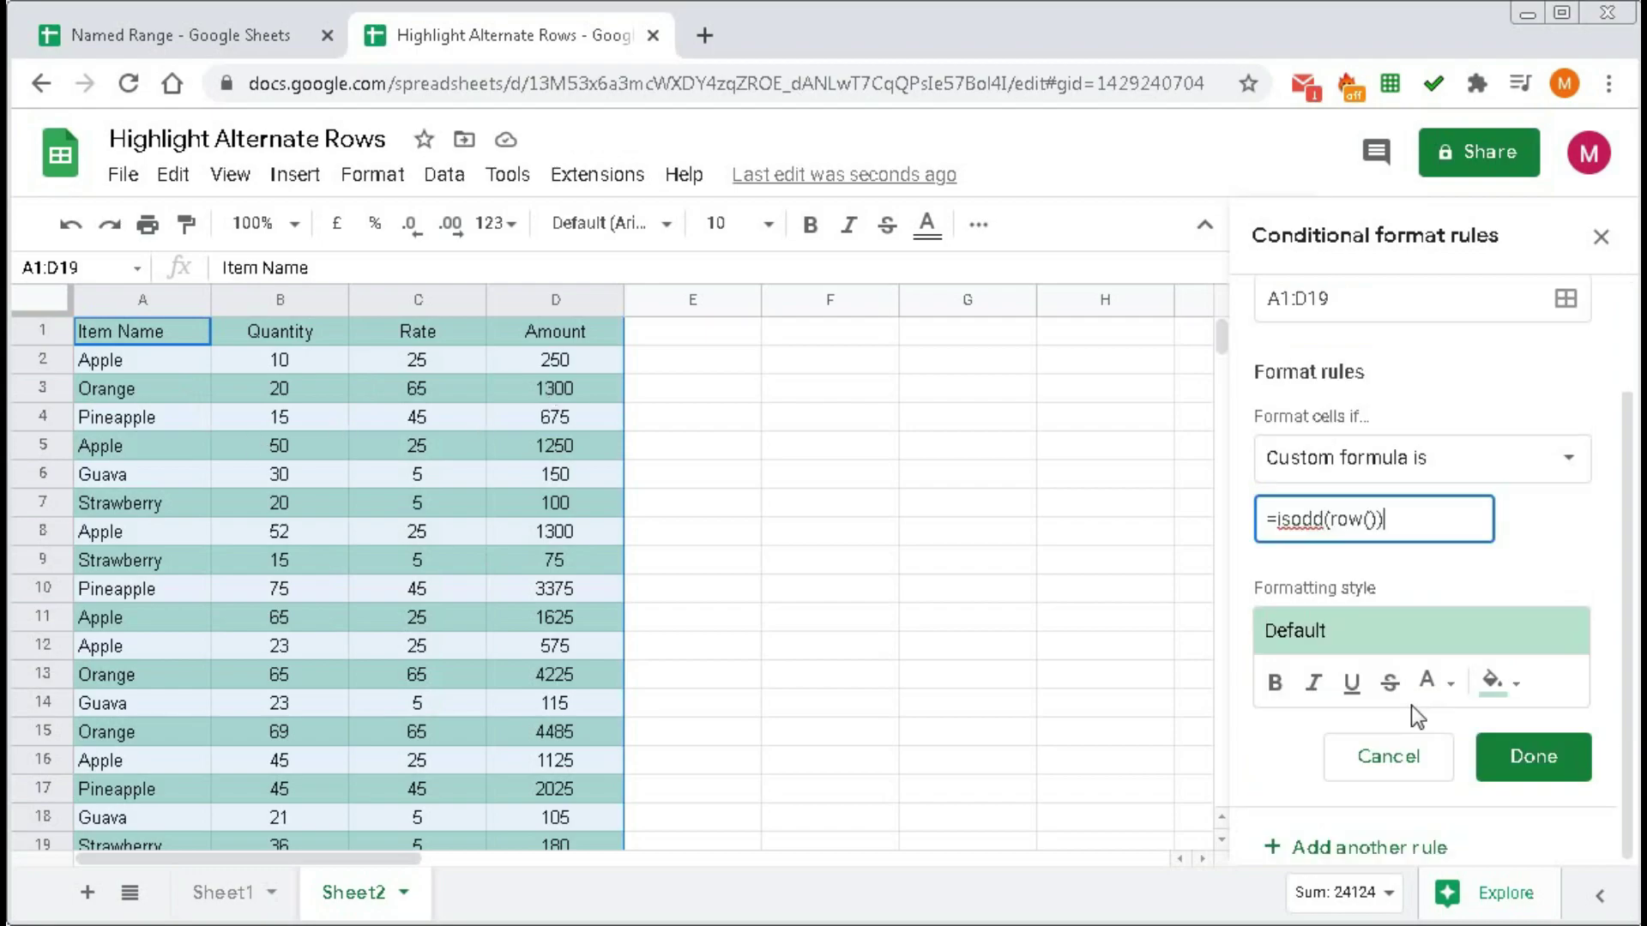
- Set the rule's fill to green and change its formula to =iseven(row())
{"action": "left_click", "coordinate": [1499, 683]}
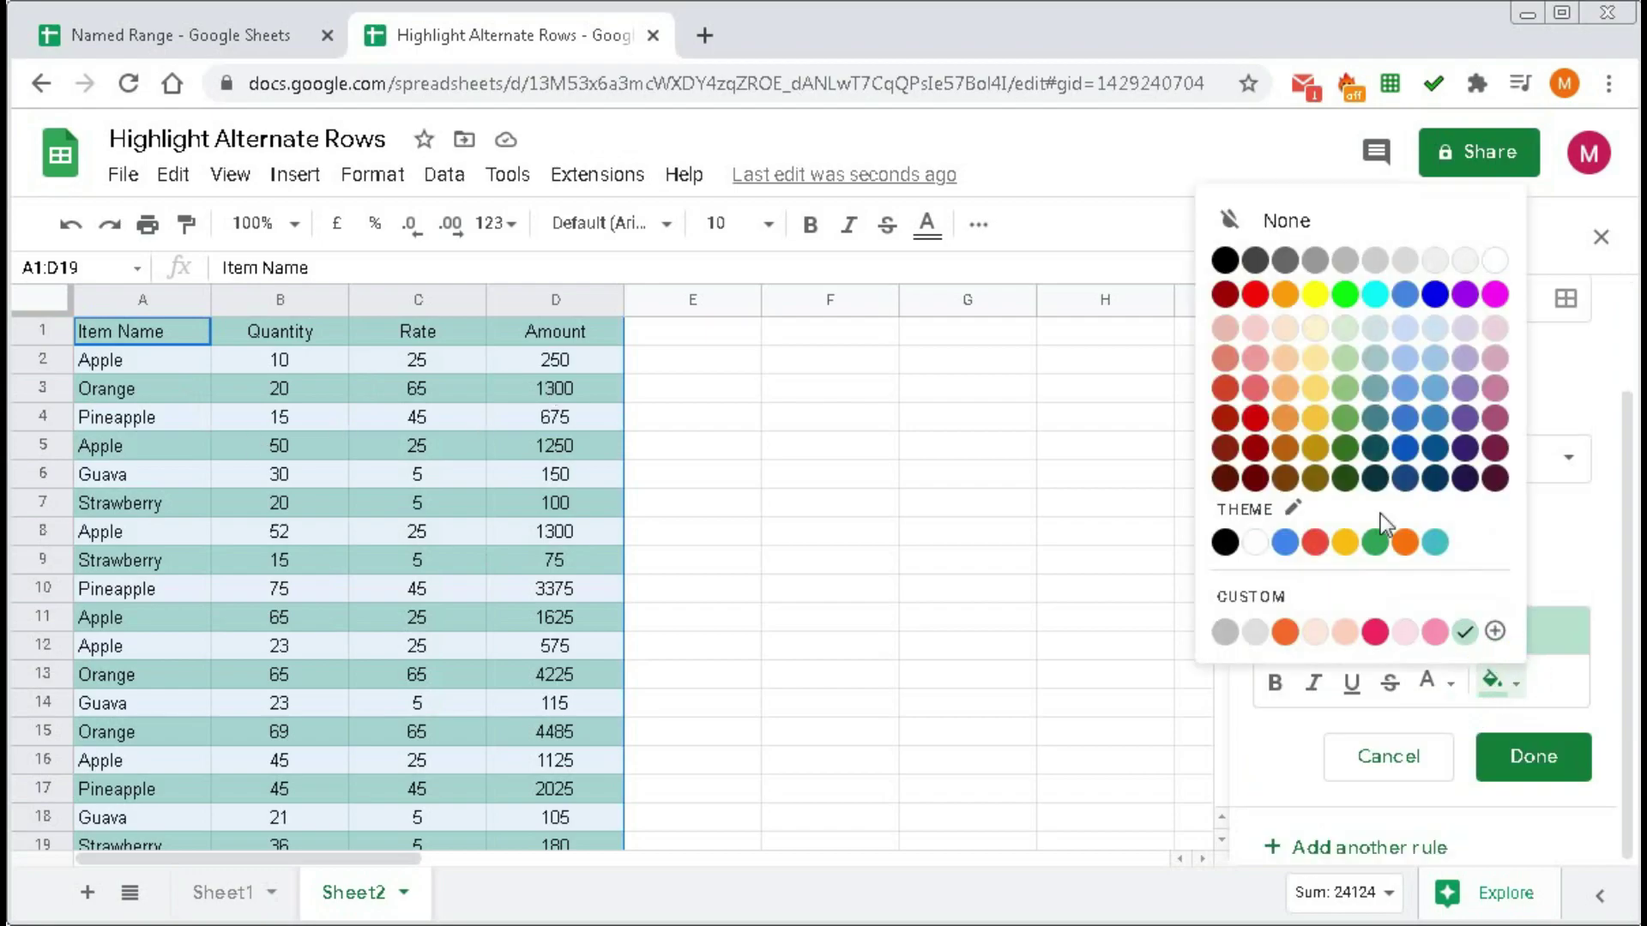
{"action": "left_click", "coordinate": [1254, 294]}
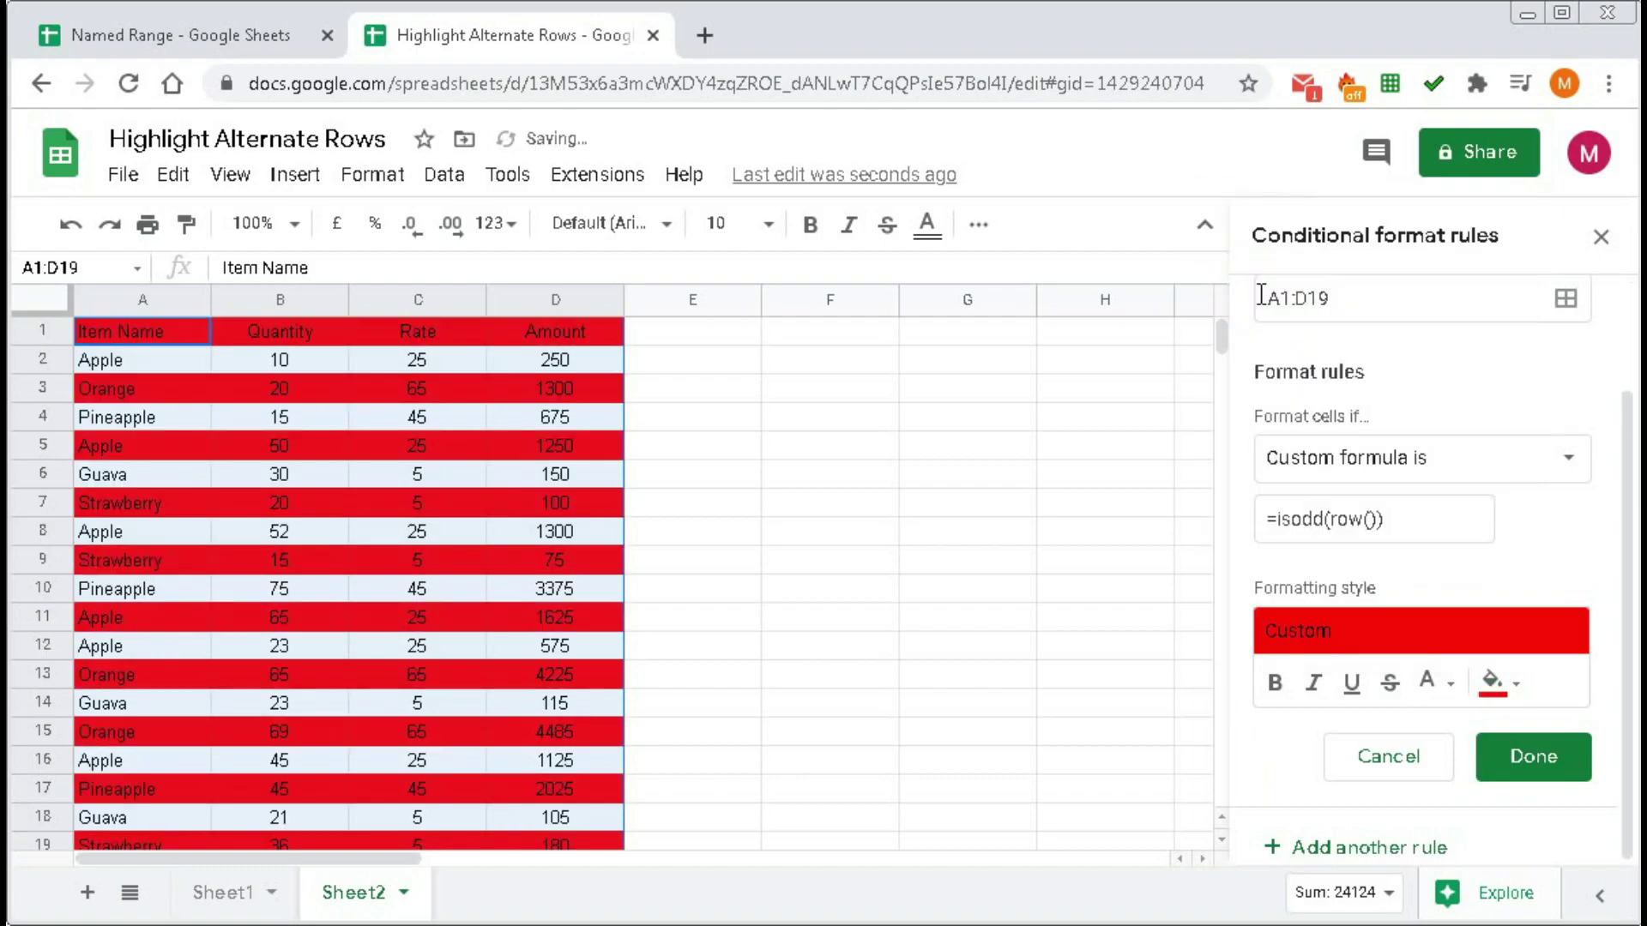
{"action": "left_click", "coordinate": [1495, 683]}
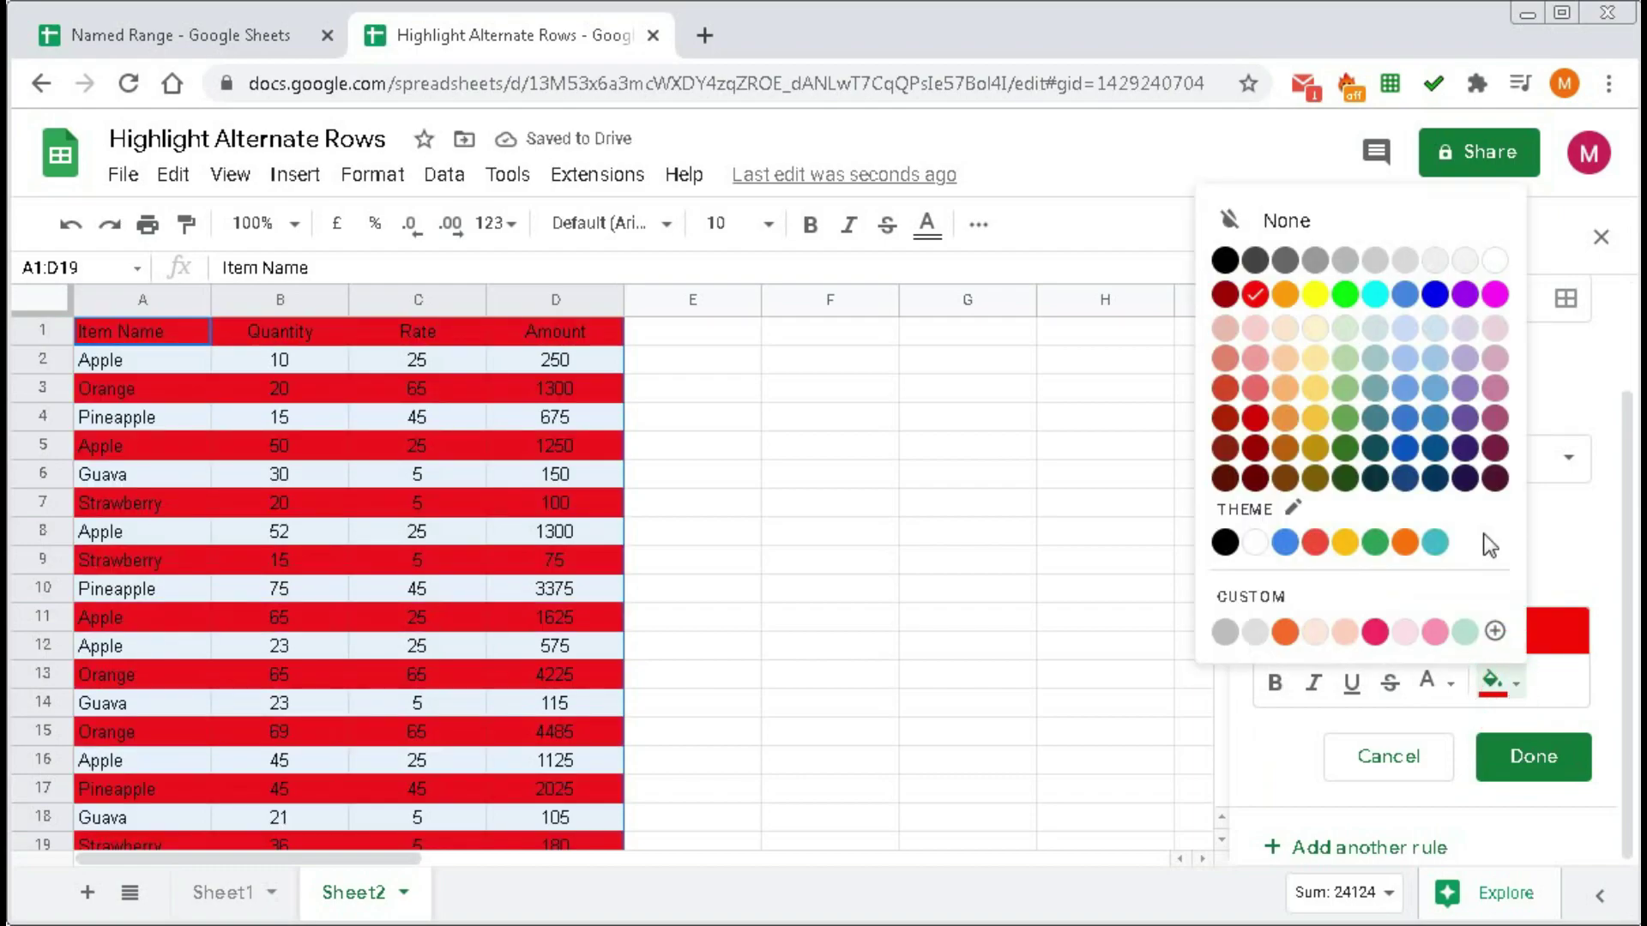
{"action": "left_click", "coordinate": [1345, 418]}
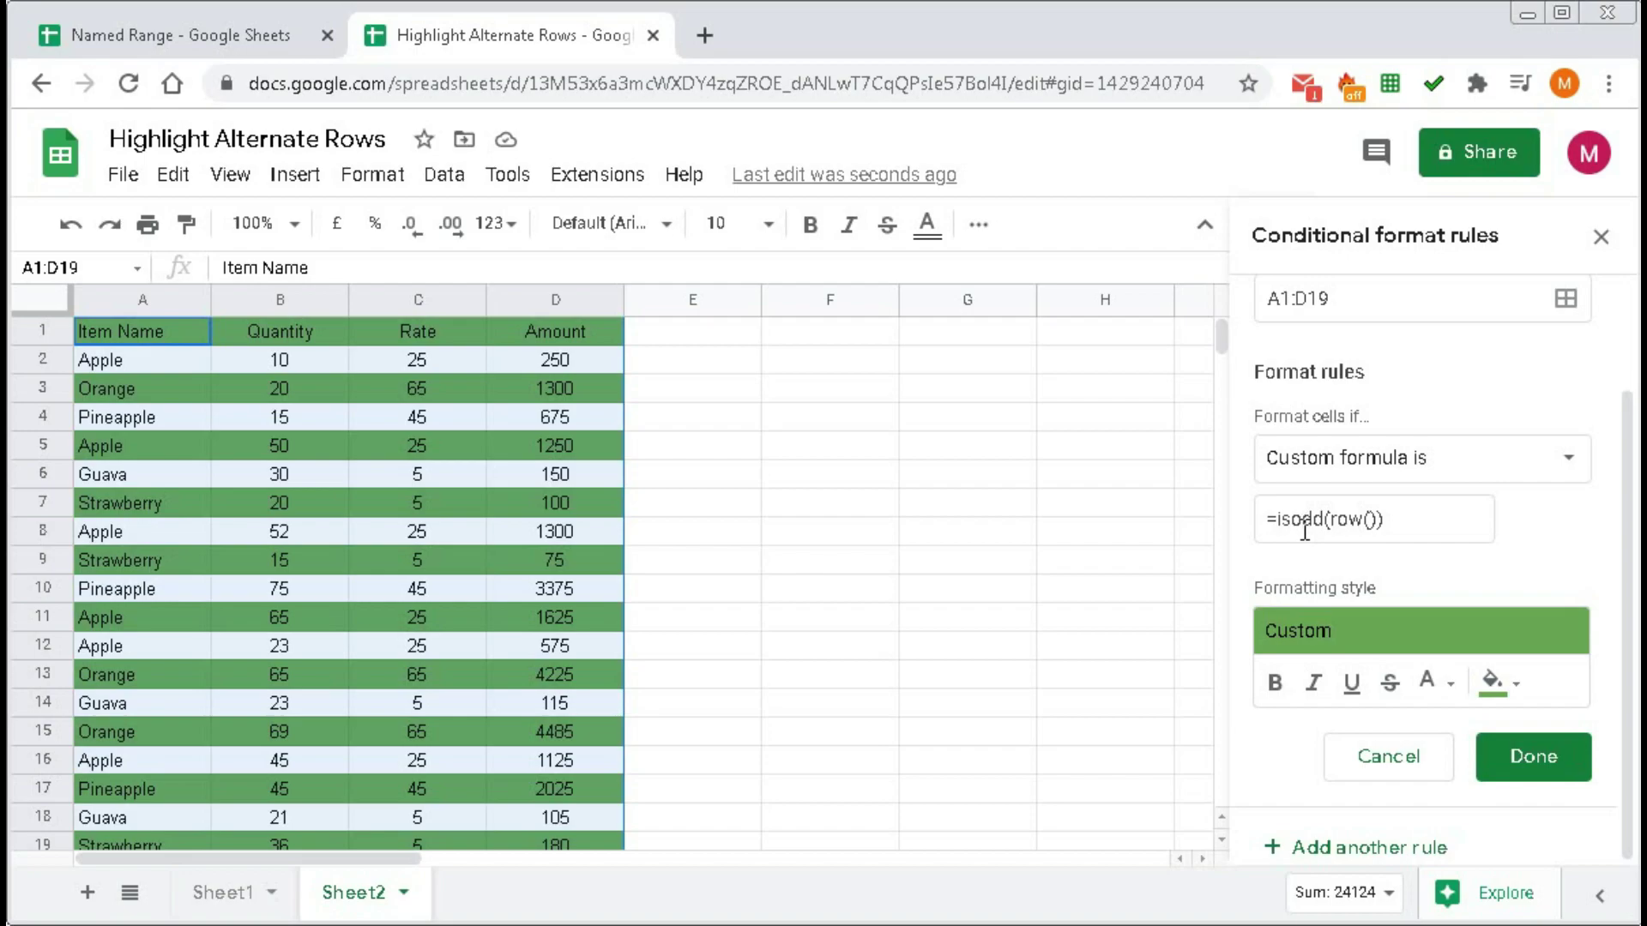
{"action": "left_click_drag", "start_coordinate": [1290, 521], "coordinate": [1330, 521]}
{"action": "type", "text": "even"}
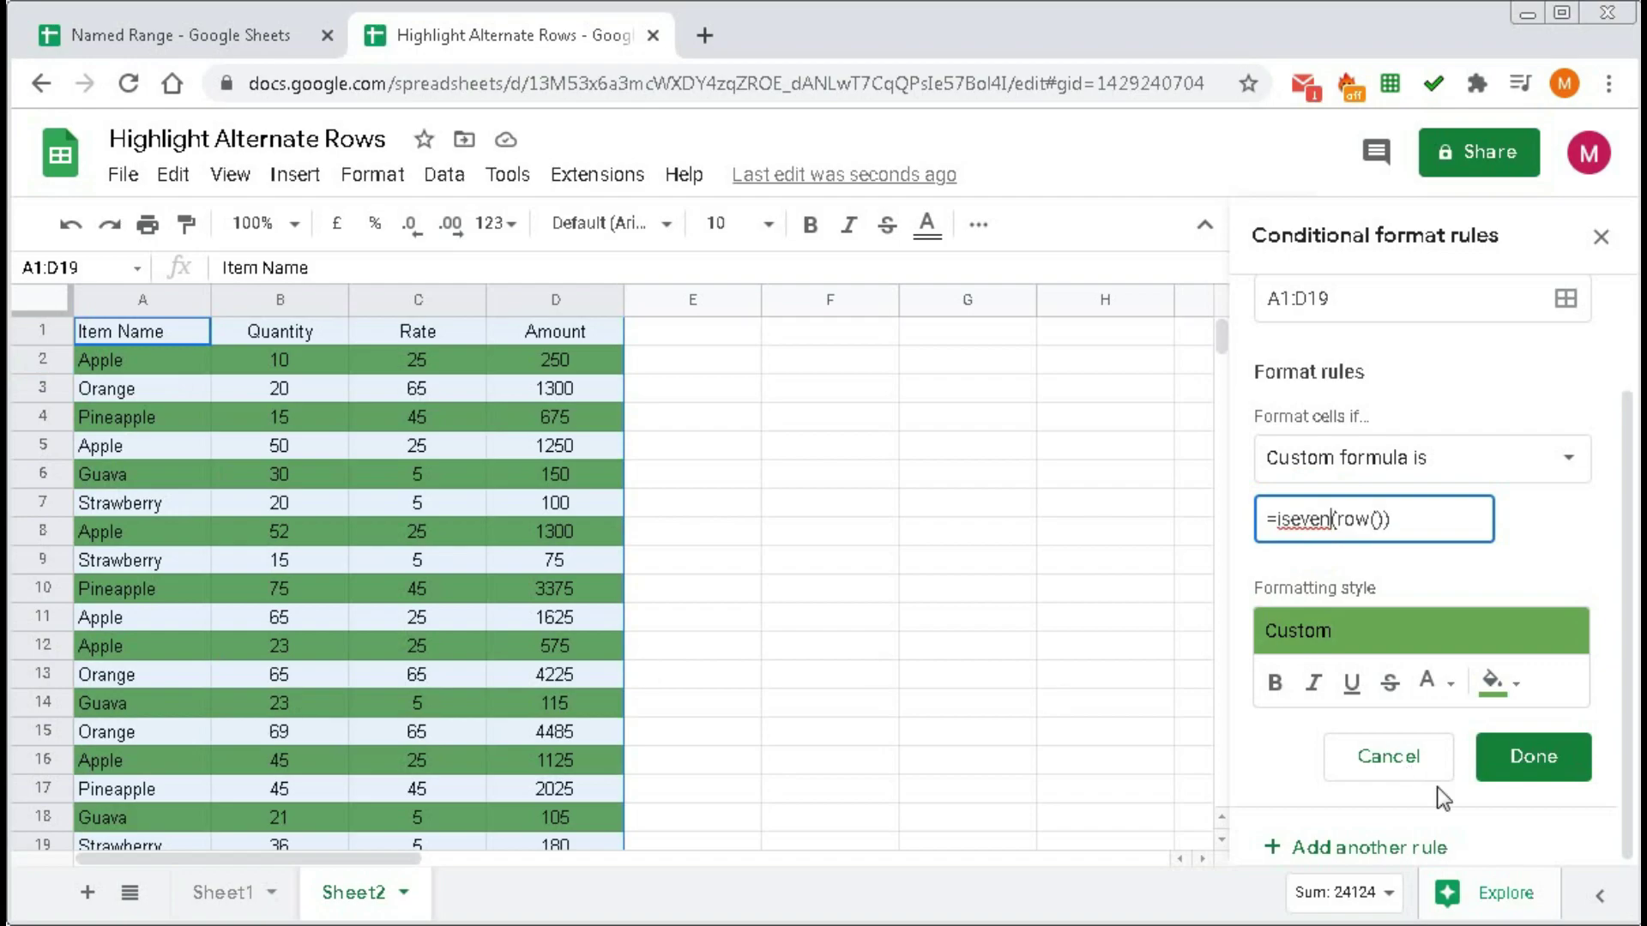
- Save the even-row rule and add a second rule using a 'Custom formula is' condition
{"action": "left_click", "coordinate": [1530, 766]}
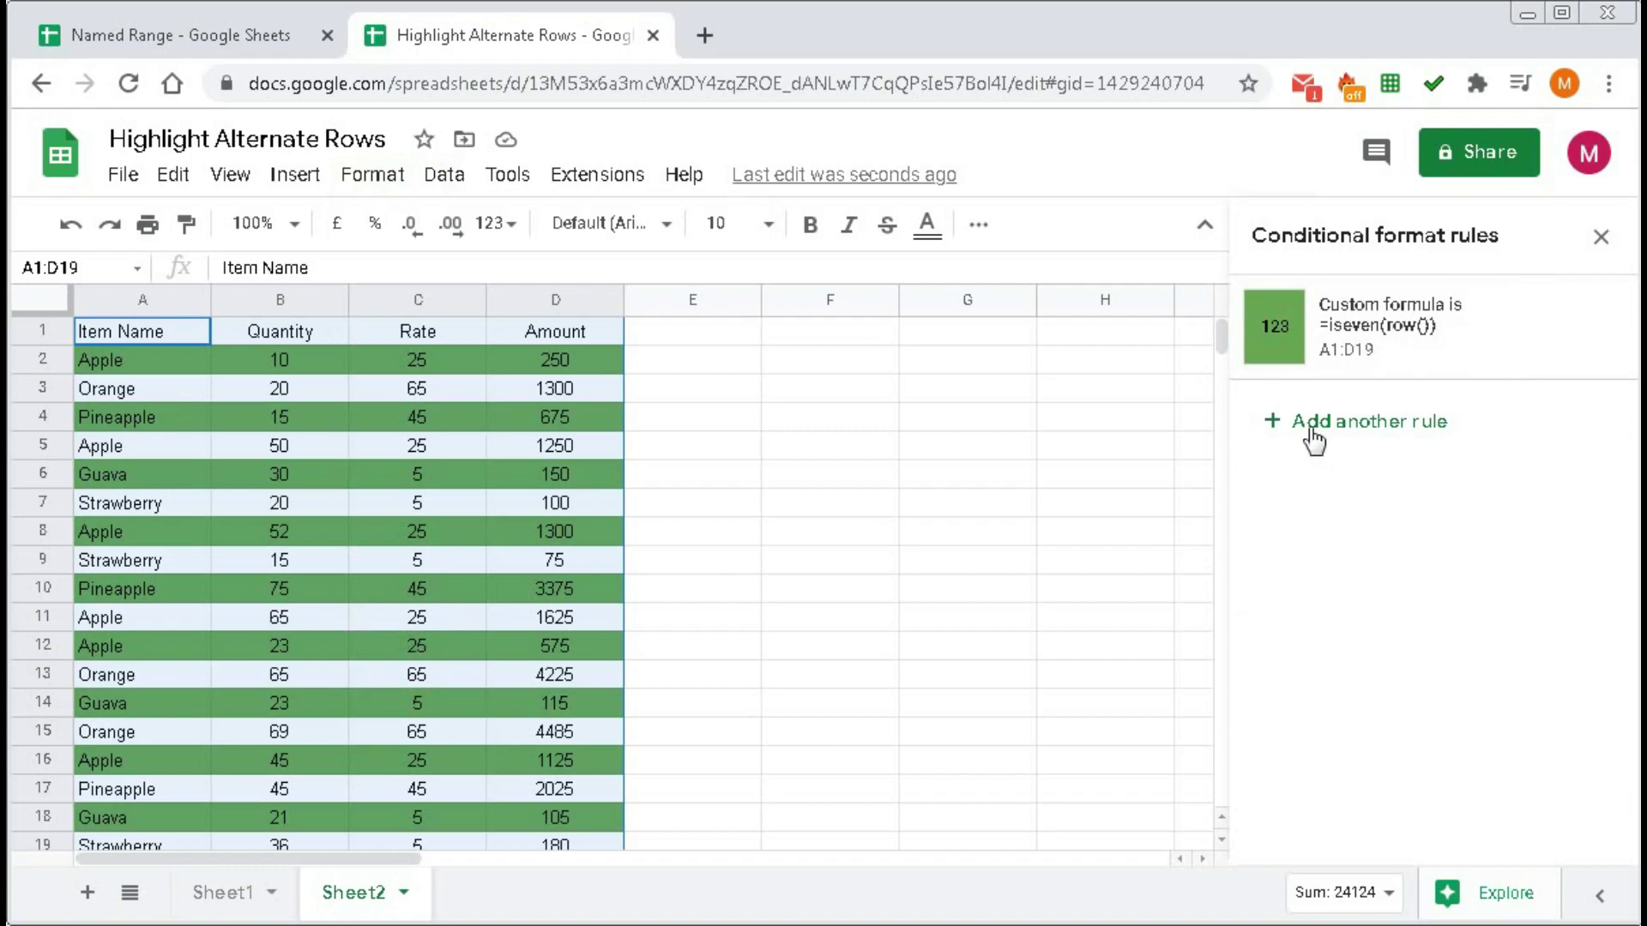
{"action": "left_click", "coordinate": [1372, 429]}
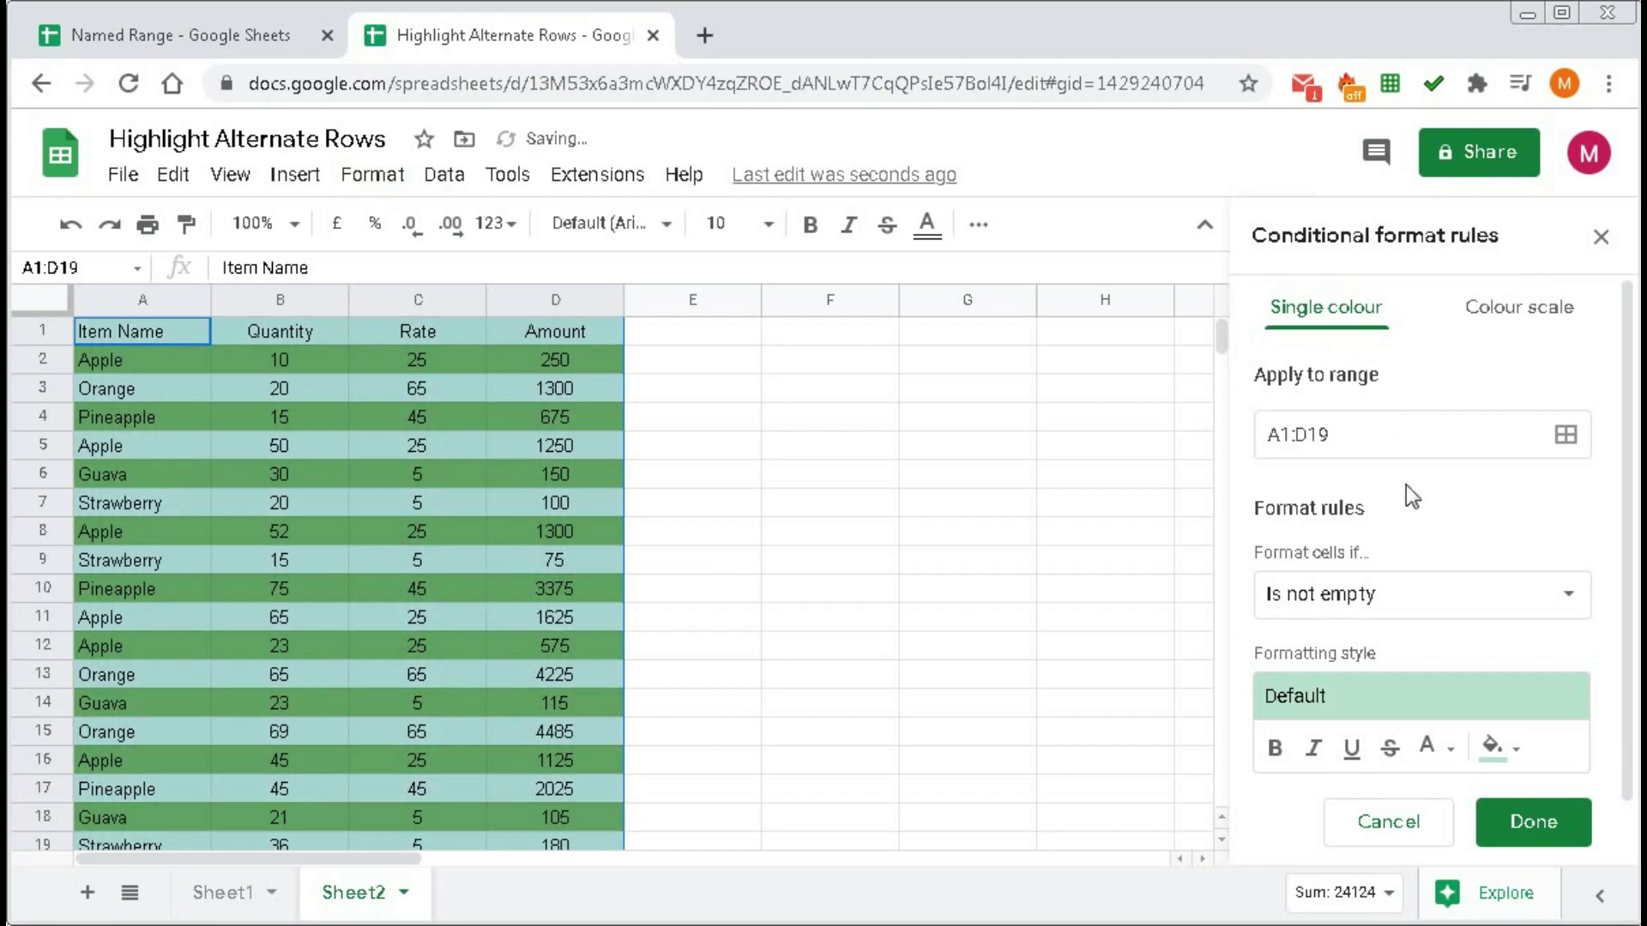
{"action": "left_click", "coordinate": [1514, 609]}
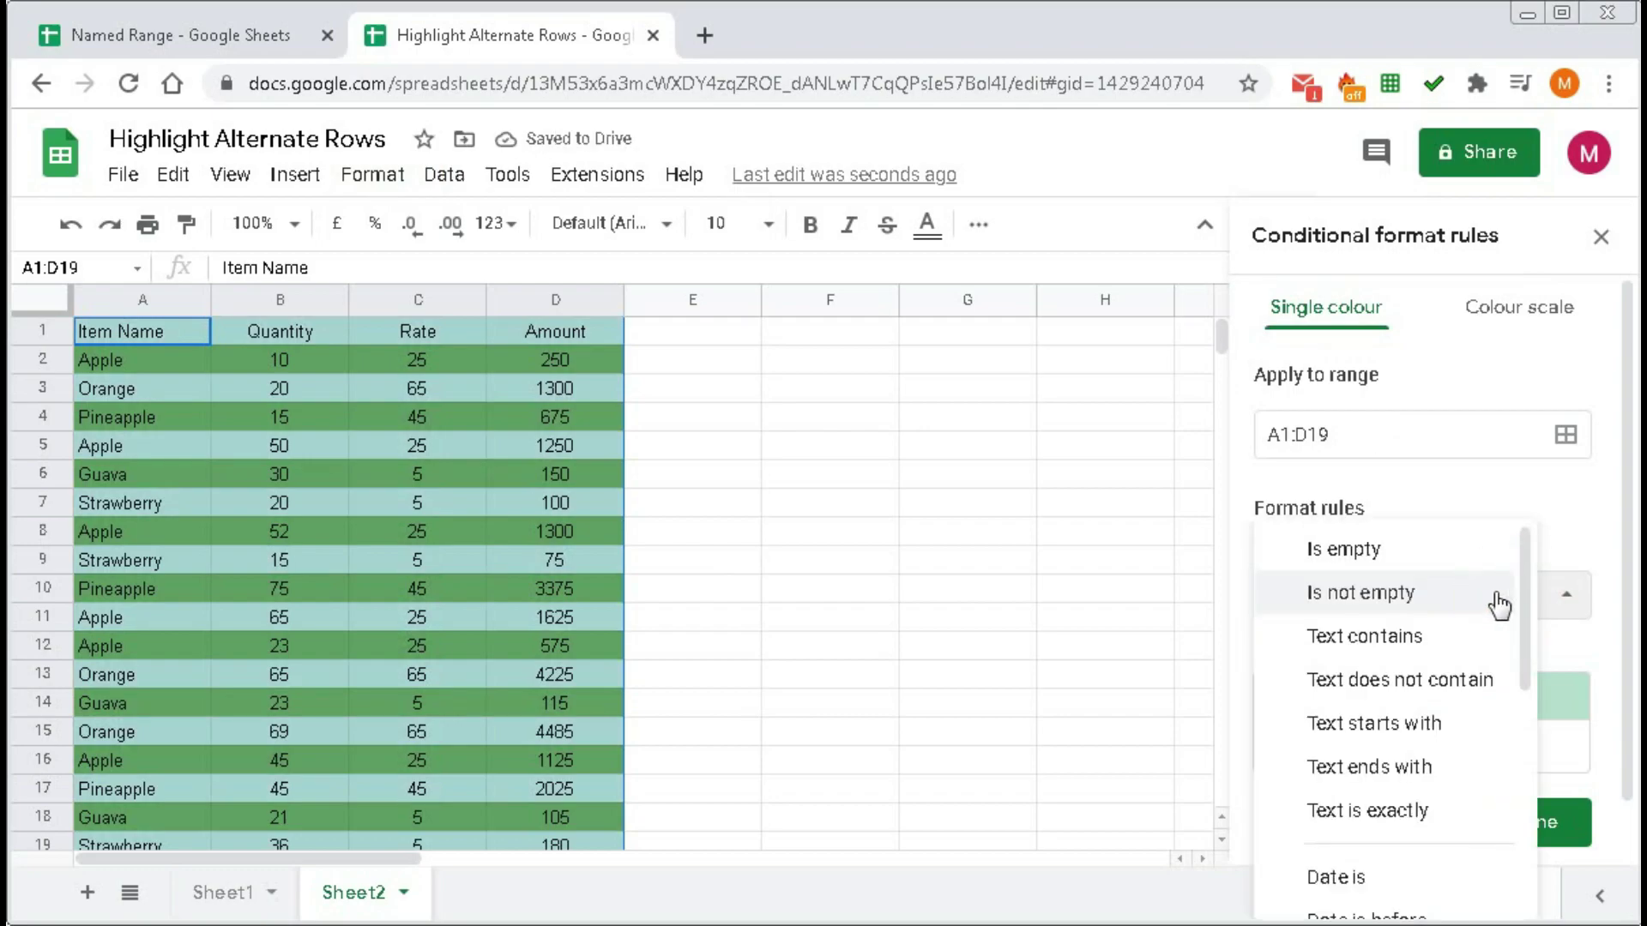
{"action": "scroll", "coordinate": [1390, 753], "scroll_direction": "down", "scroll_amount": 5}
{"action": "left_click", "coordinate": [1370, 867]}
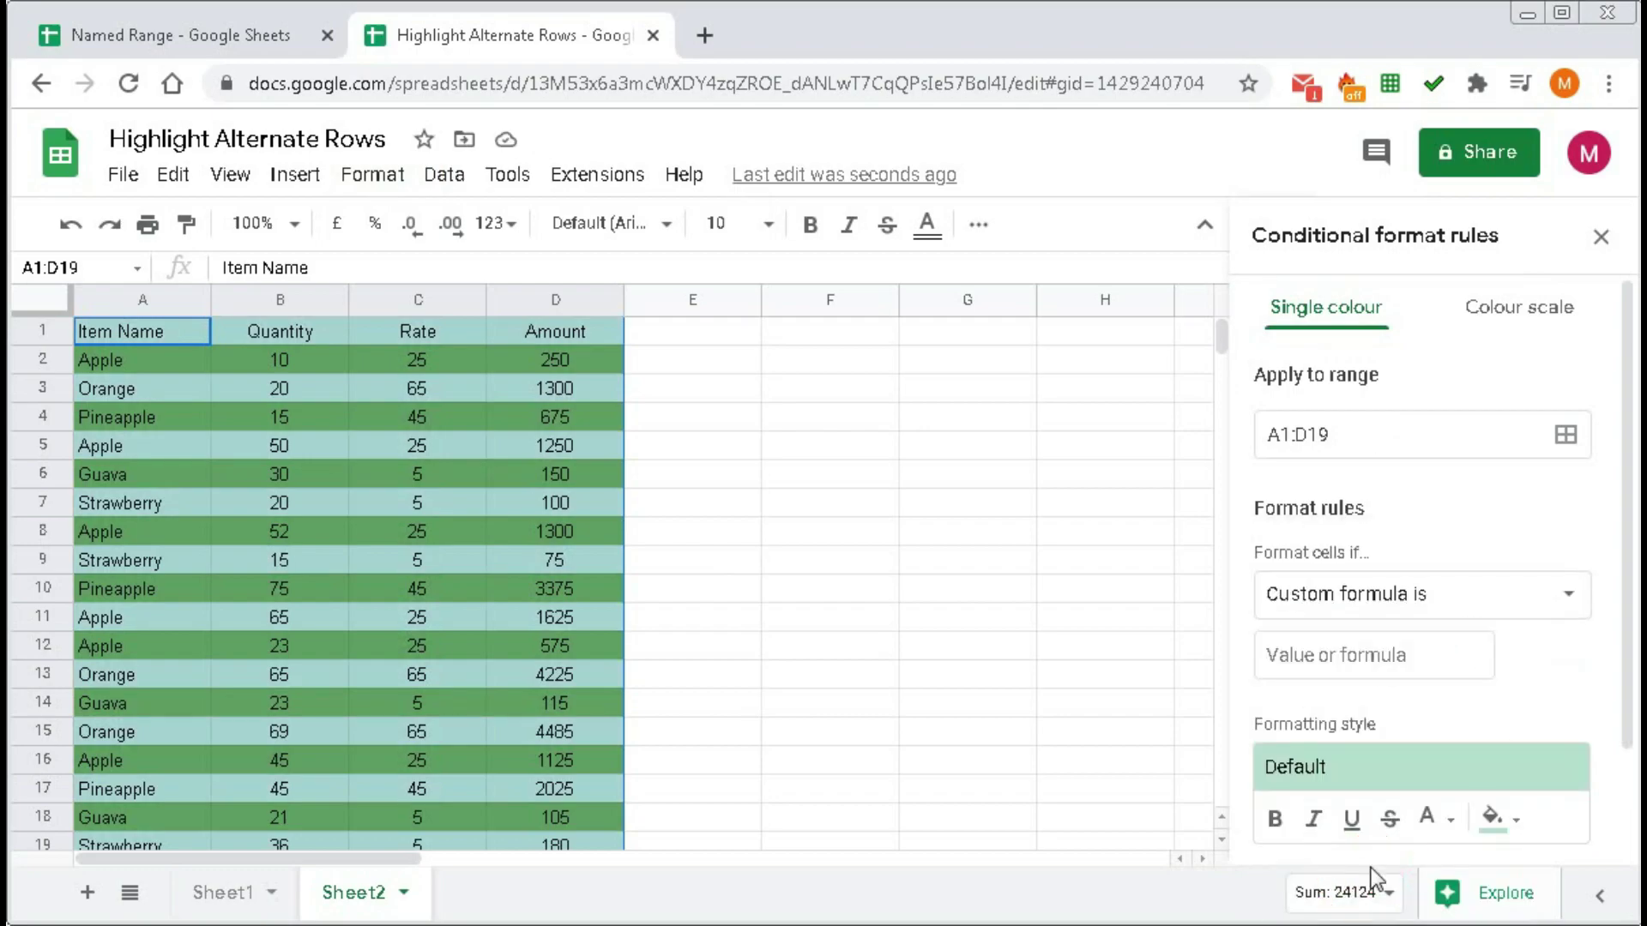
- Give the second rule the formula =isodd(row()) and a light green fill
{"action": "left_click", "coordinate": [1315, 656]}
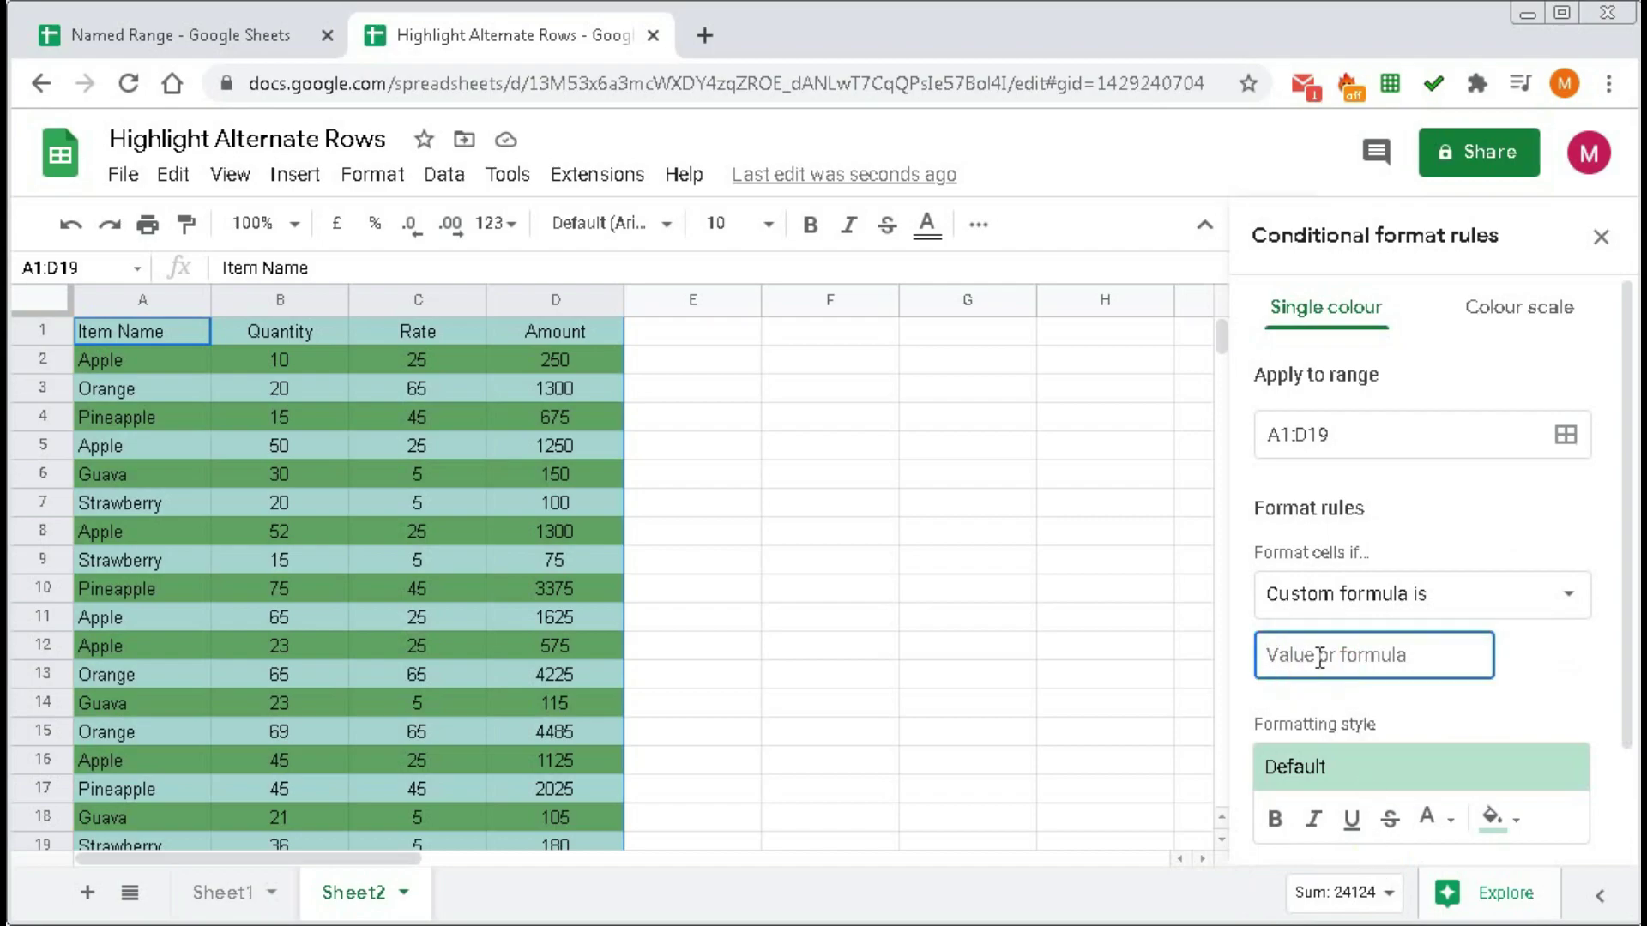
{"action": "type", "text": "=isodd"}
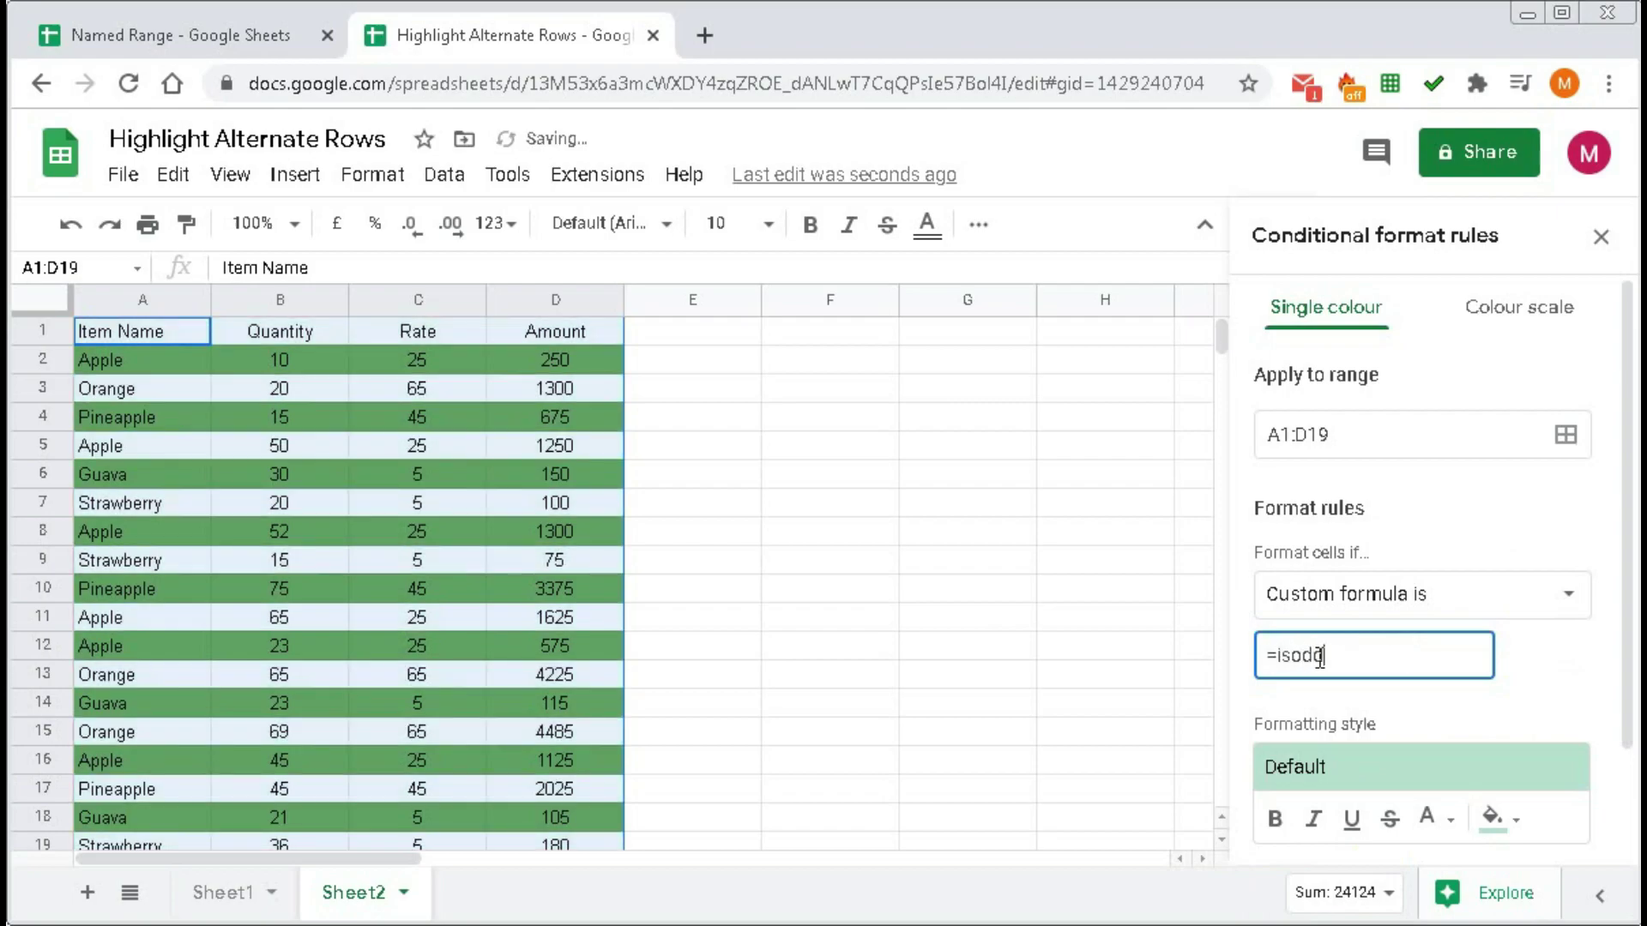
{"action": "type", "text": "(row())"}
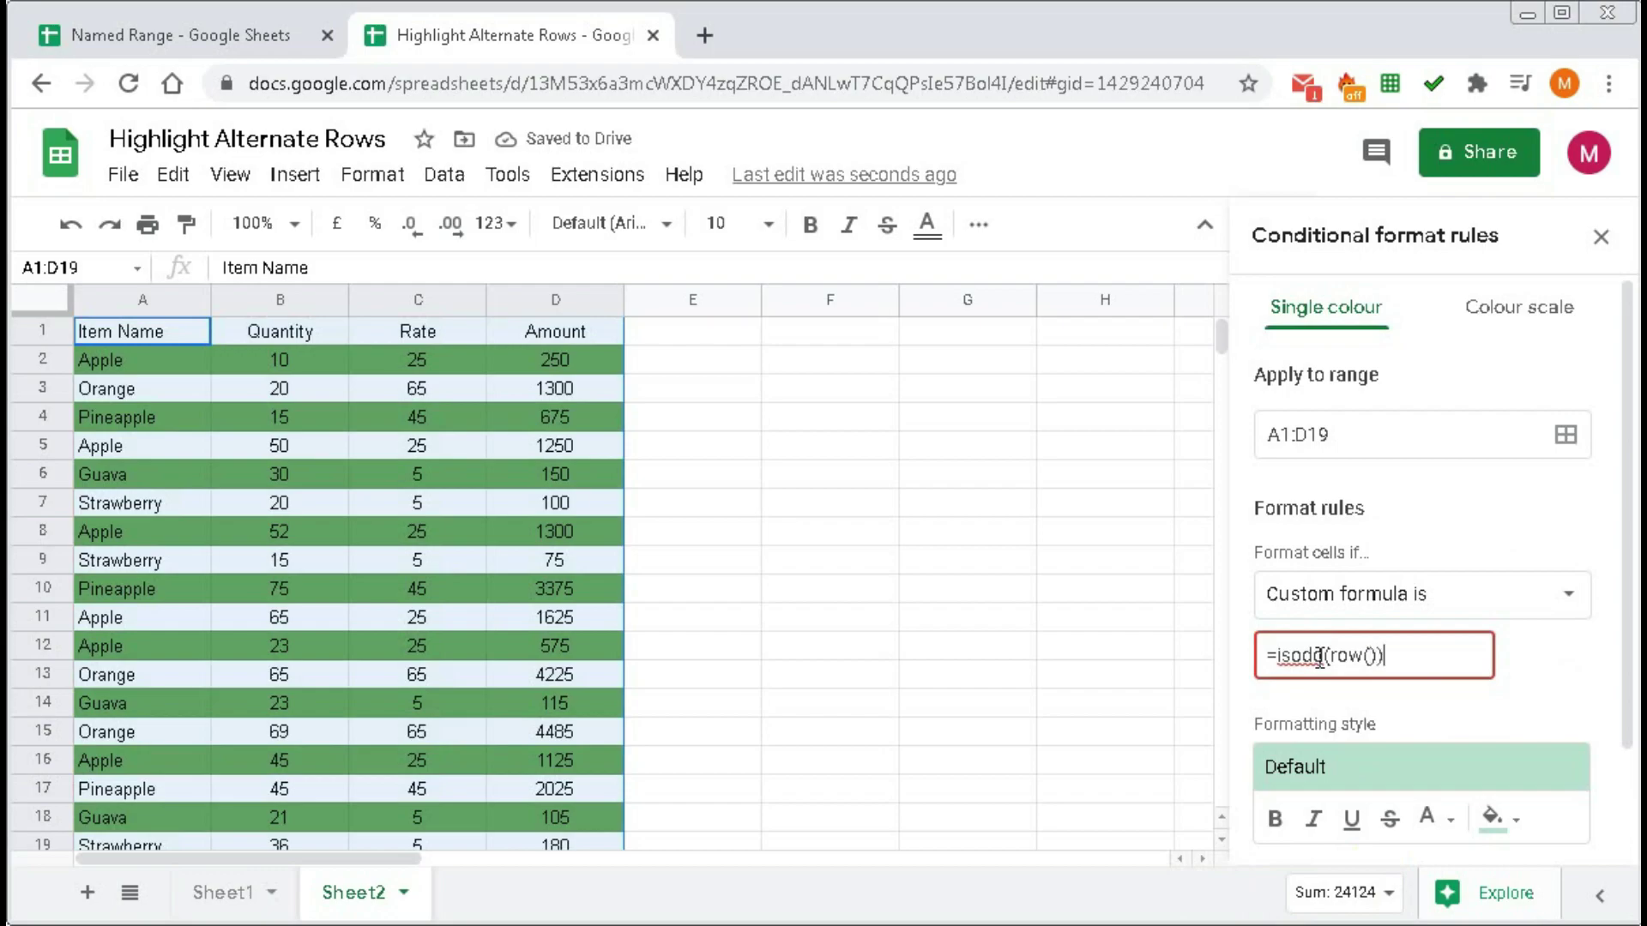
{"action": "scroll", "coordinate": [1326, 686], "scroll_direction": "down", "scroll_amount": 2}
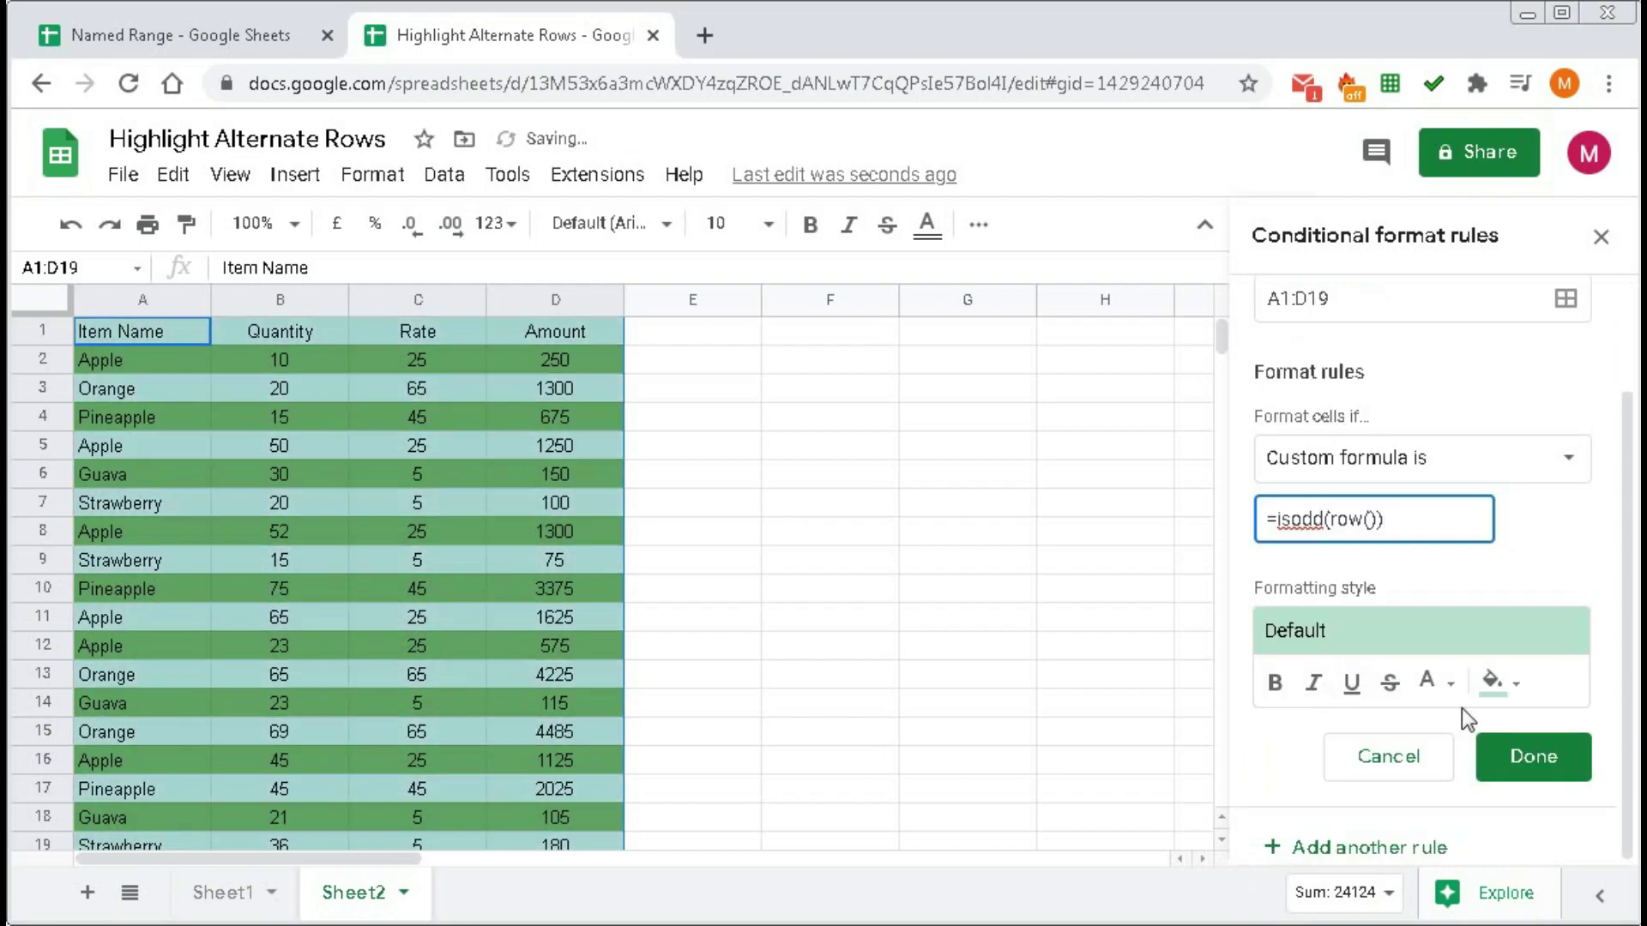
{"action": "left_click", "coordinate": [1500, 683]}
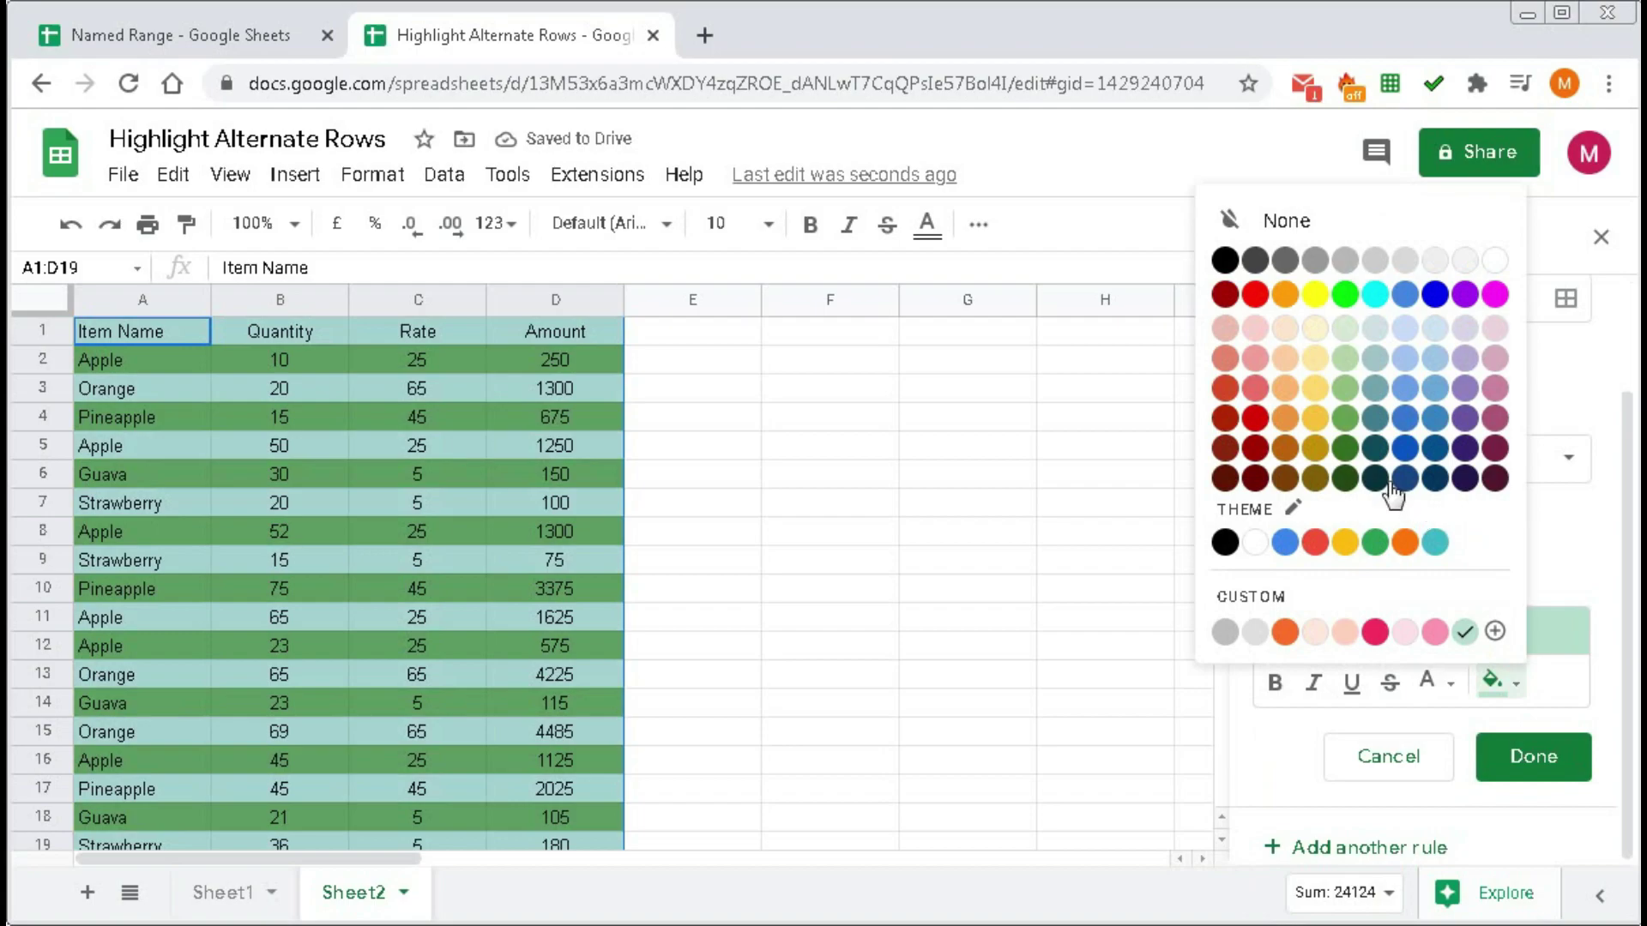
{"action": "left_click", "coordinate": [1345, 357]}
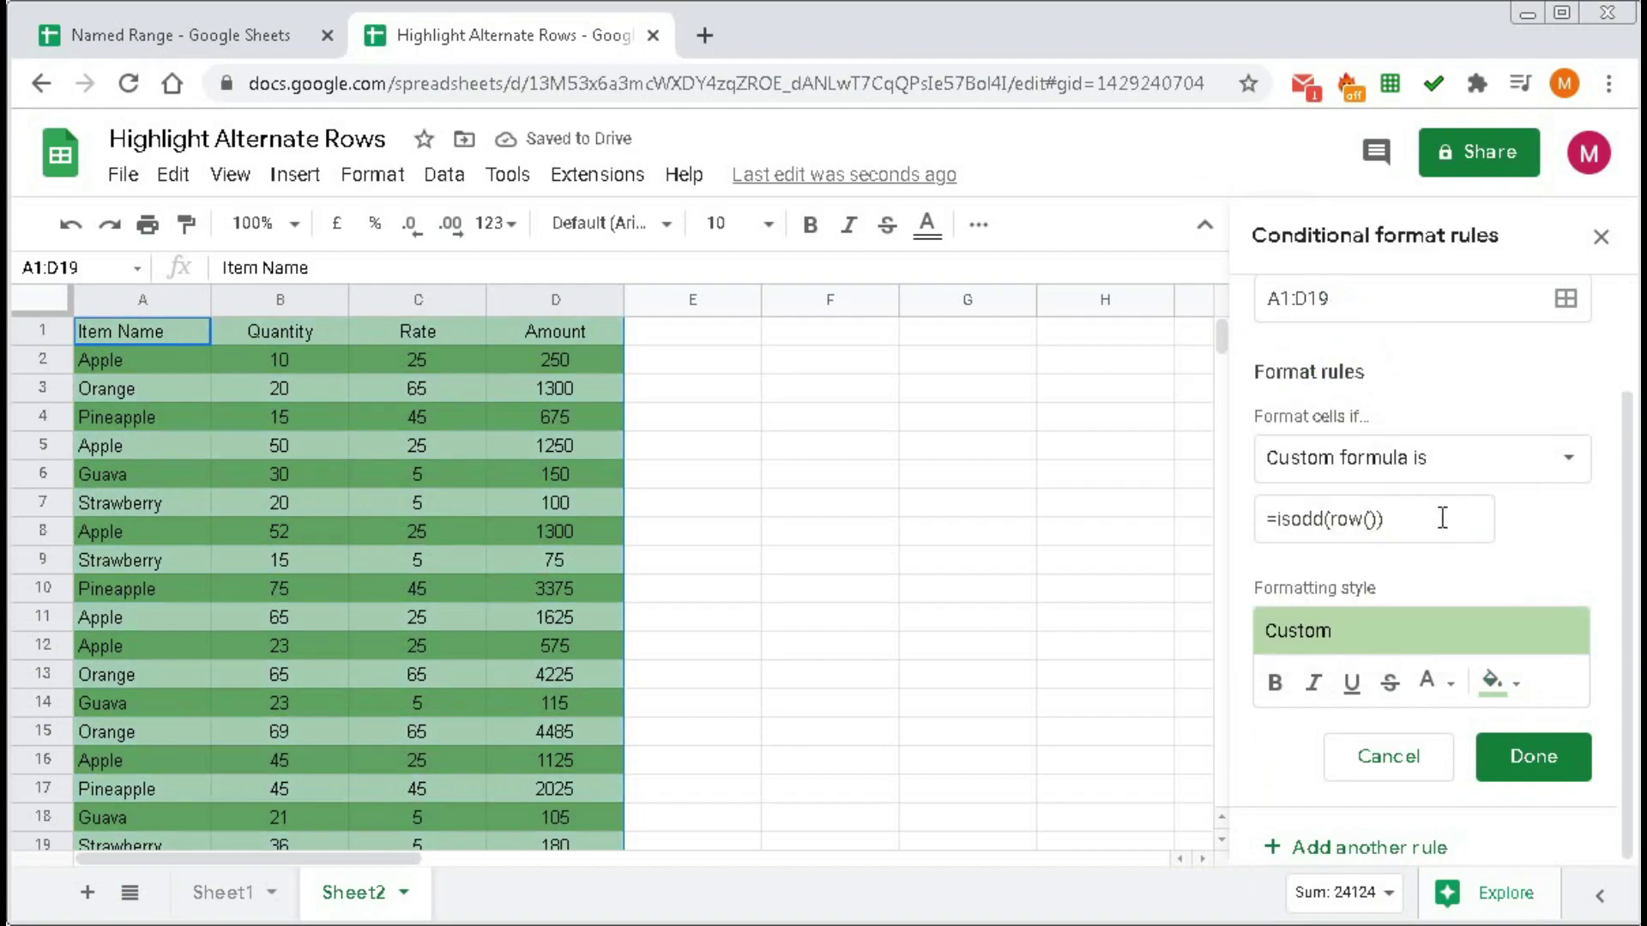
- Save the light green =isodd(row()) rule, then compare Sheet2's green banding with Sheet1
{"action": "left_click", "coordinate": [1549, 765]}
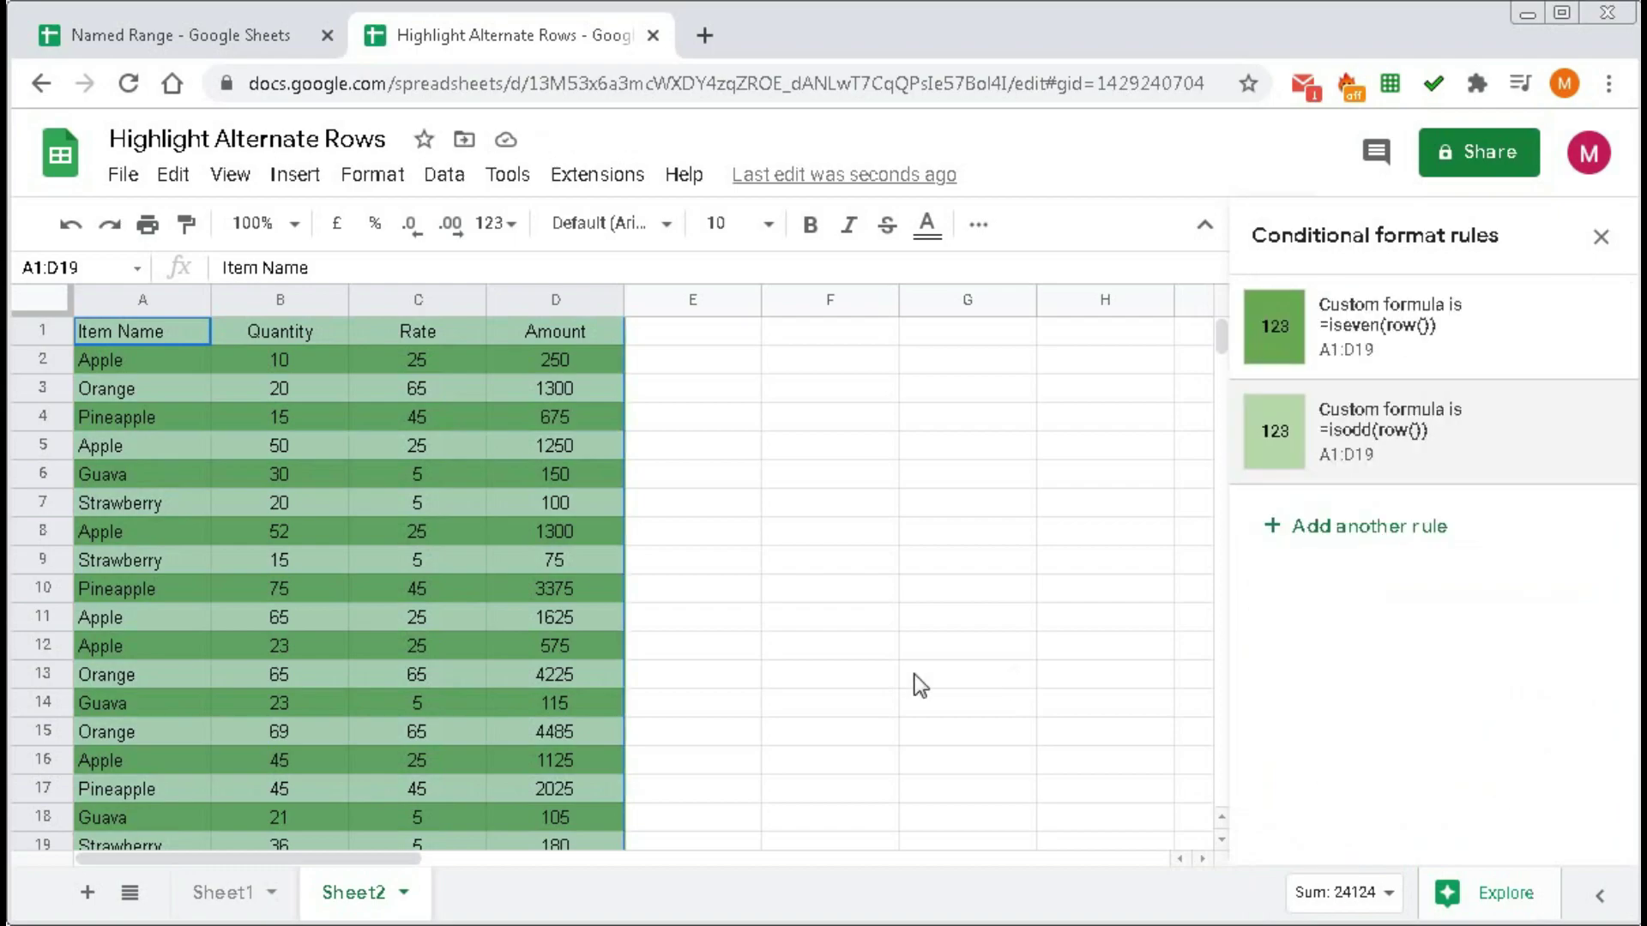
{"action": "left_click", "coordinate": [403, 527]}
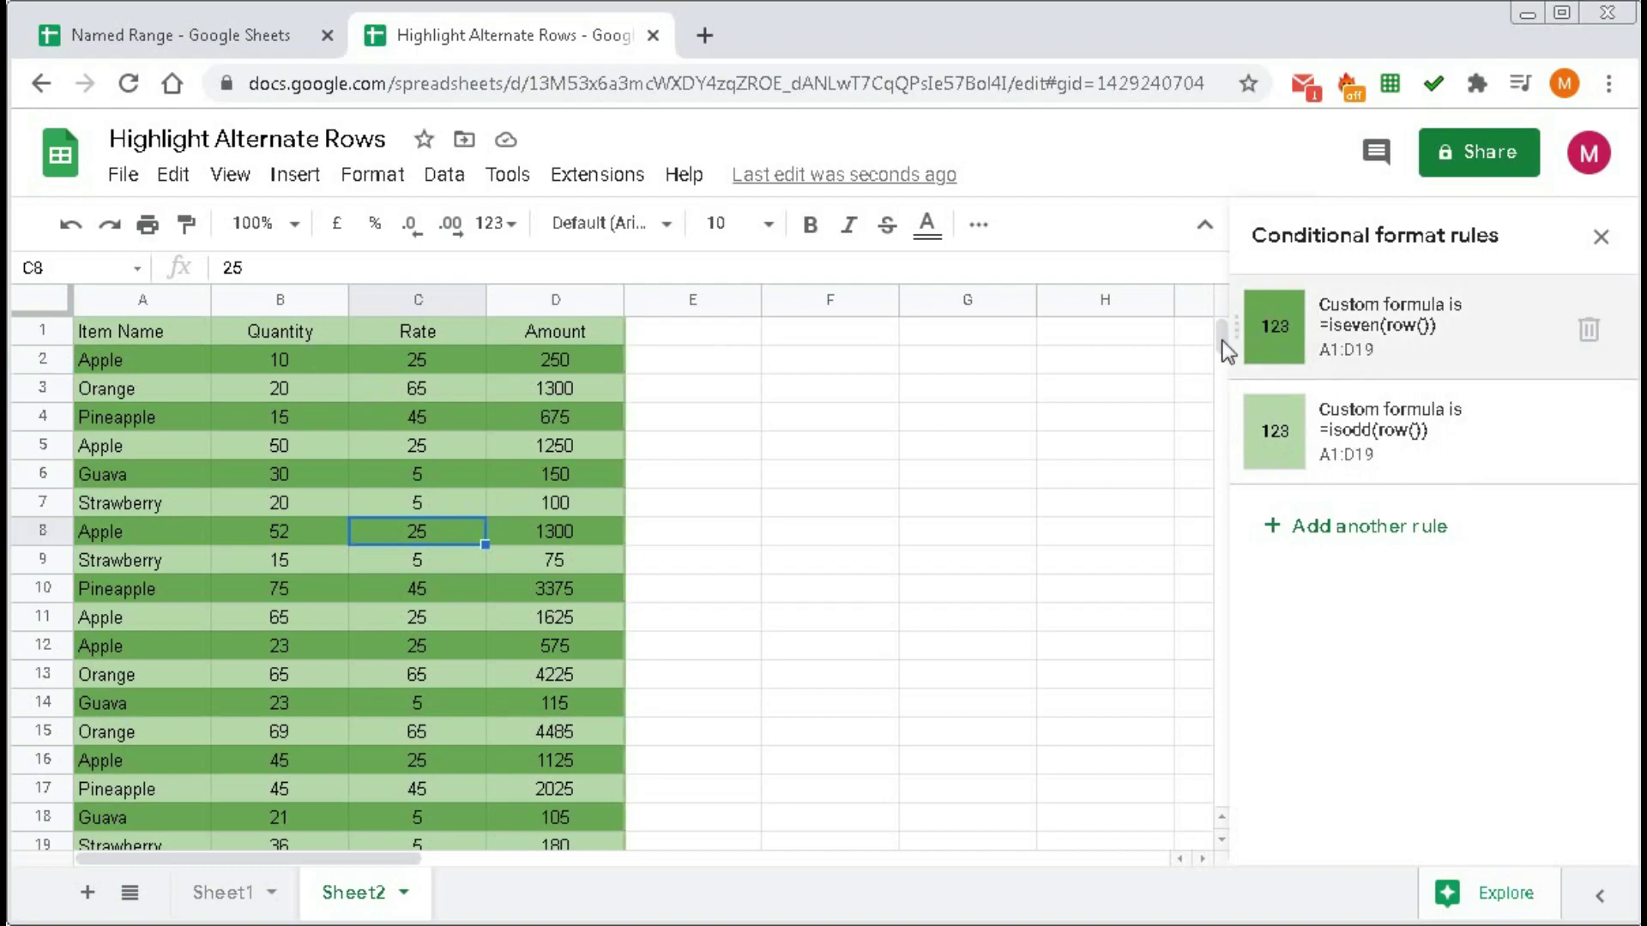
{"action": "left_click", "coordinate": [224, 891]}
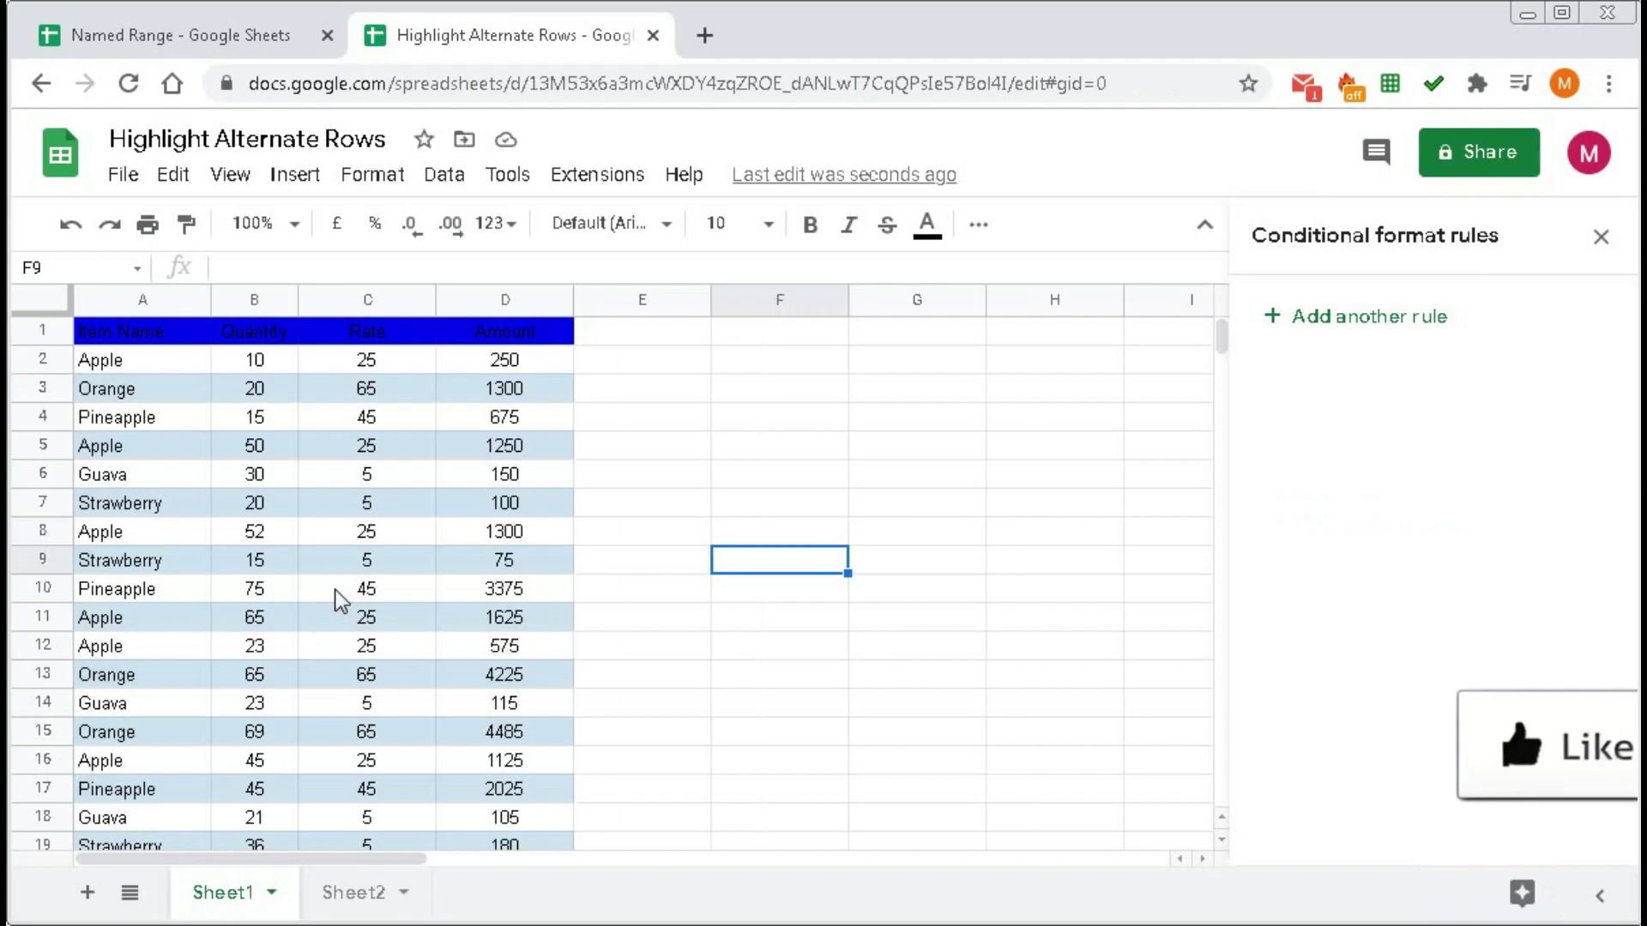
{"action": "left_click", "coordinate": [349, 911]}
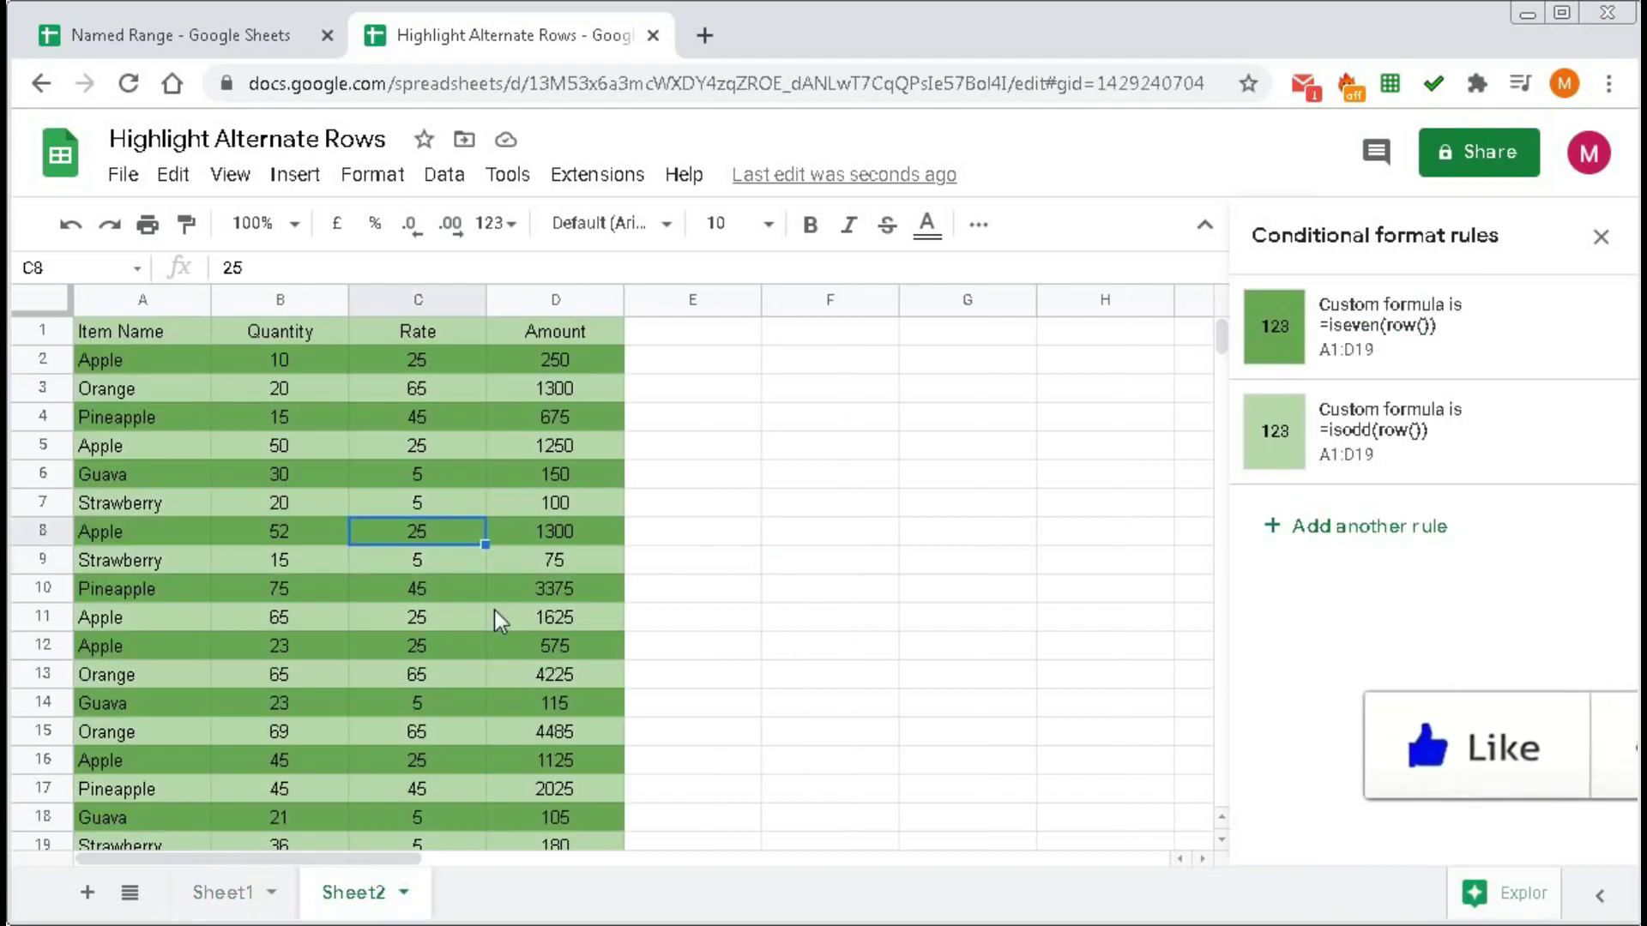